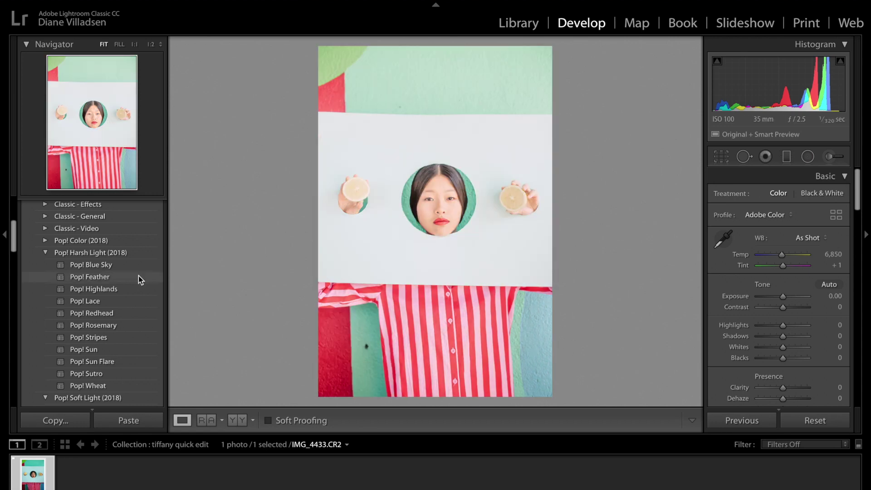
- Apply the Pop! Feather preset from the Pop! Harsh Light (2018) group and set the exposure to -0.20
click(98, 279)
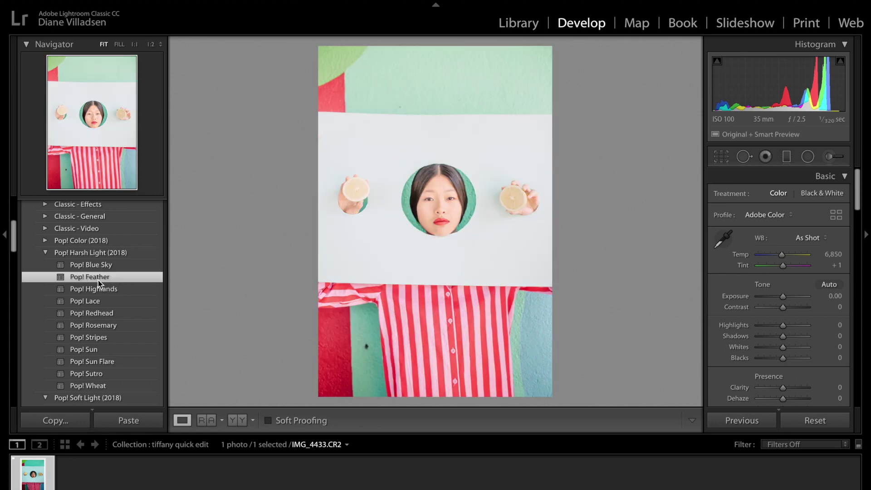
click(834, 296)
text(0)
key(Return)
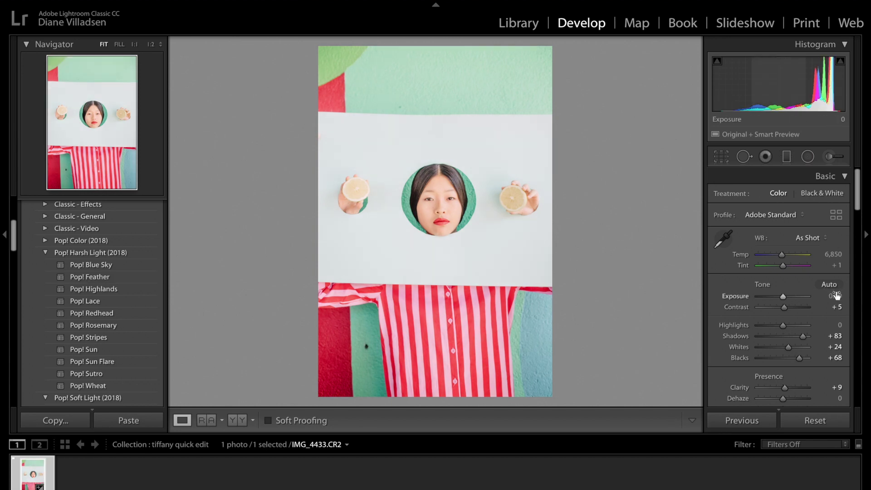
click(837, 296)
text(-0.2)
key(Return)
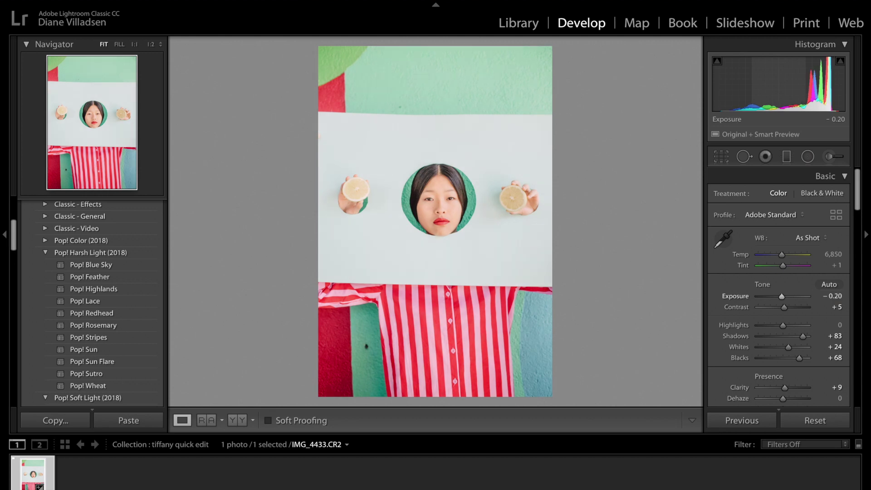
- Set Blacks to +46, Highlights to -26 and Shadows to +71
drag(799, 358, 793, 359)
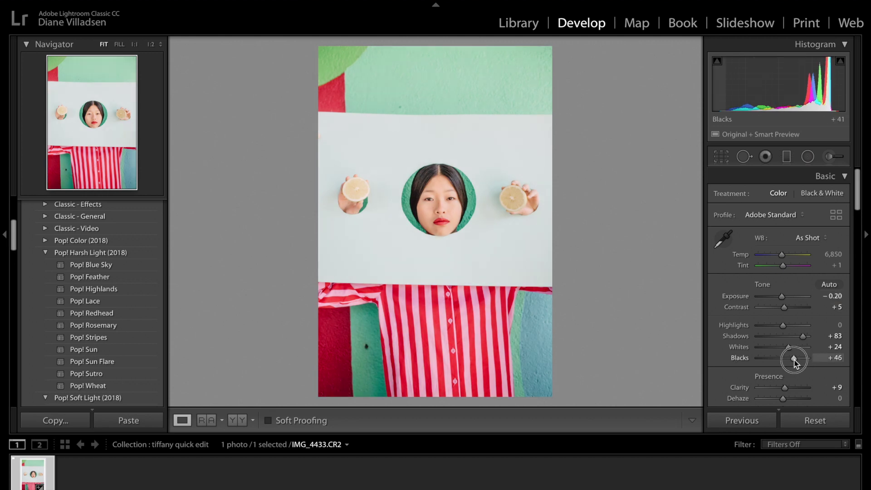
drag(781, 327, 799, 341)
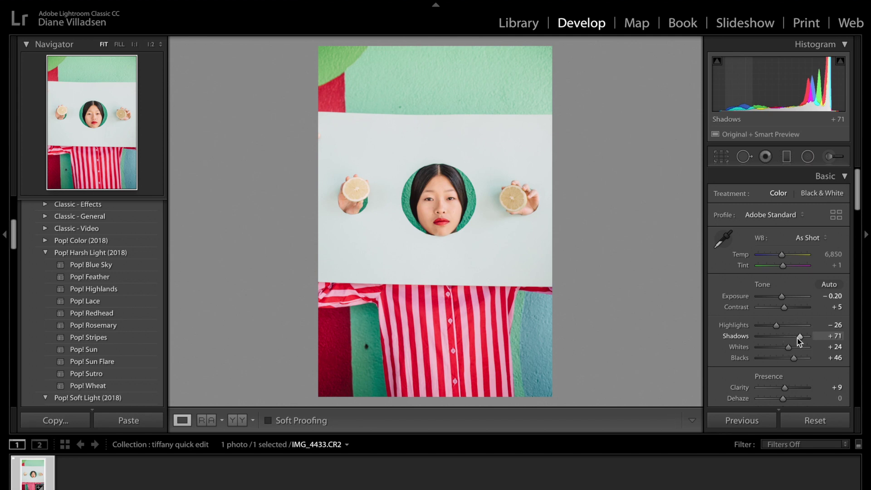
- Enable lens profile corrections and reduce the profile's vignetting amount to 63
scroll(798, 339, down, 10)
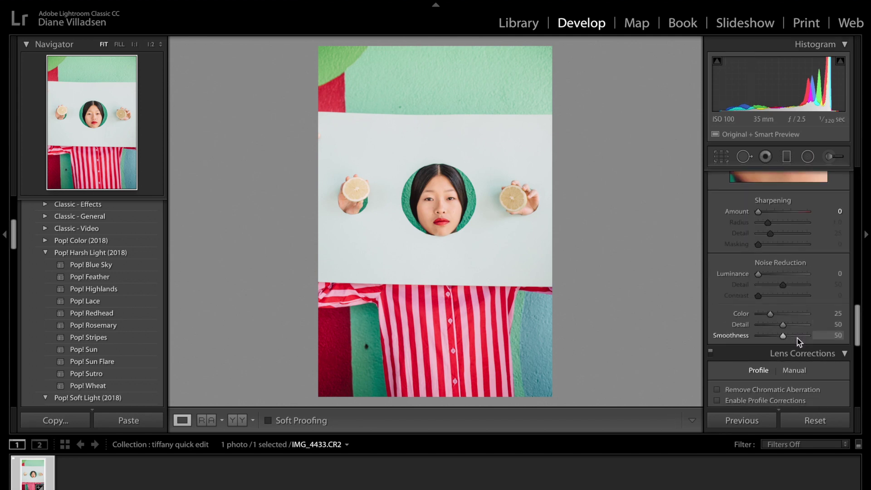
scroll(797, 339, down, 5)
click(725, 208)
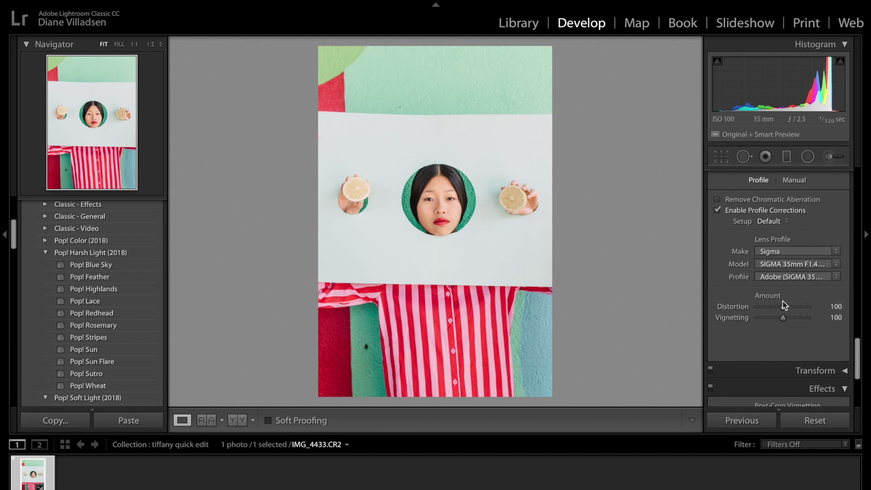
drag(782, 319, 774, 319)
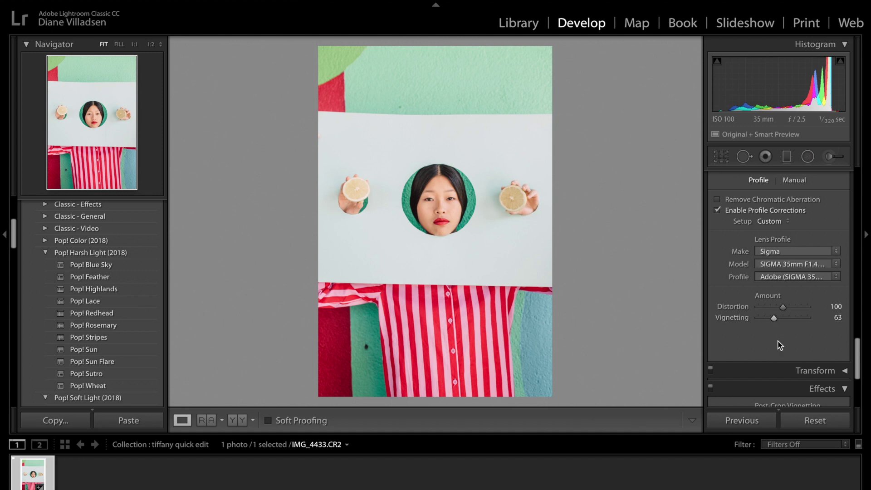
- Adjust the Yellow color channel to hue +5, saturation -11 and luminance -16
scroll(778, 341, up, 5)
scroll(777, 342, up, 5)
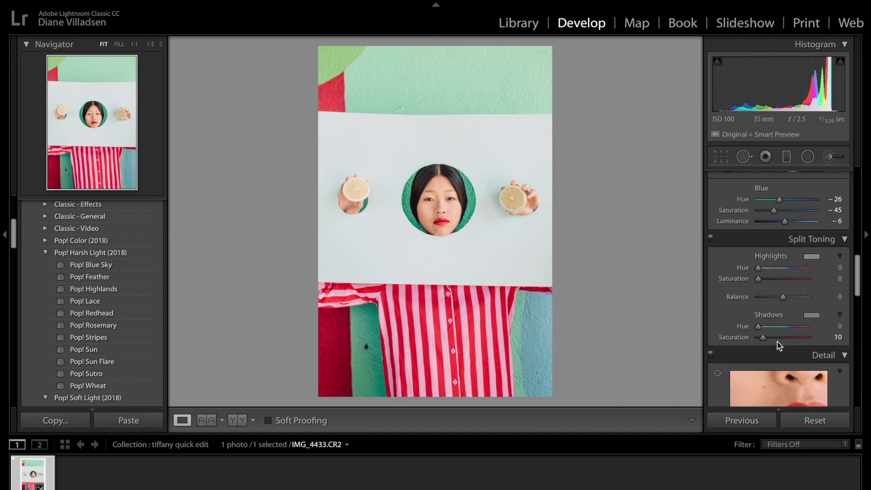
click(756, 299)
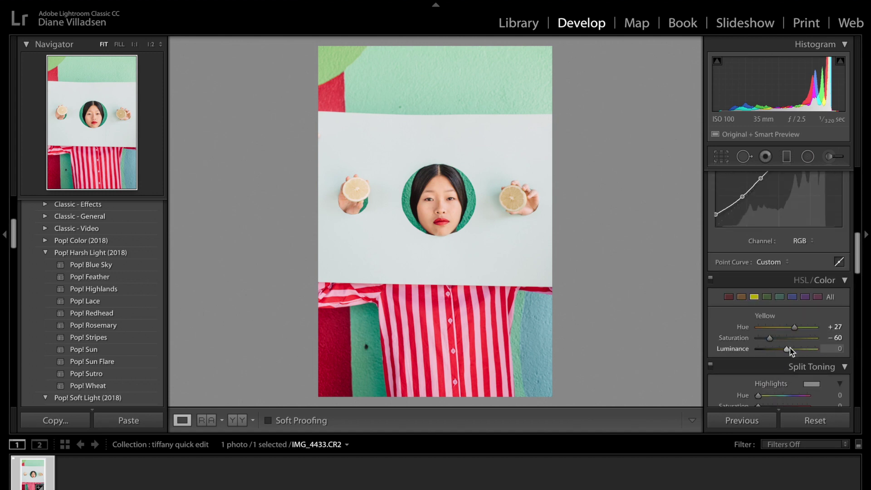
click(780, 341)
mouse_move(780, 341)
mouse_down()
mouse_move(787, 344)
mouse_move(788, 328)
mouse_up()
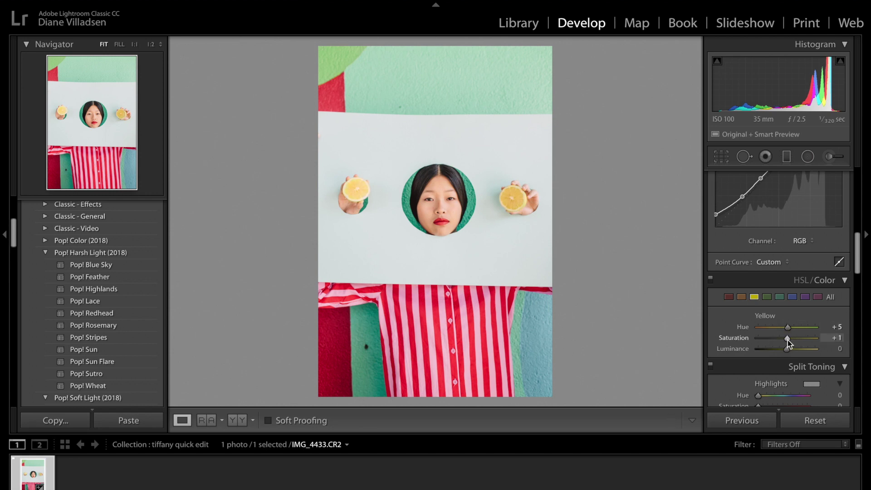
drag(784, 349, 781, 342)
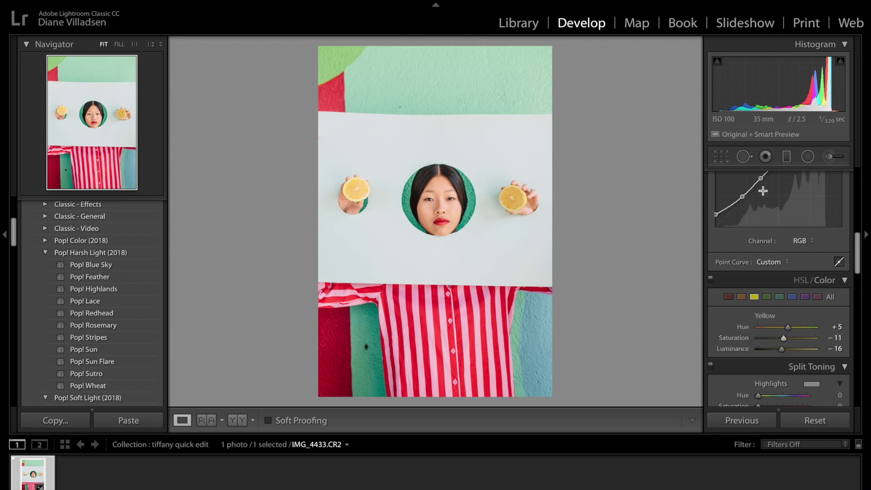
- Heal the dark spots on the lower green wall strip and the upper wall, plus the mark on the white board's edge
click(746, 159)
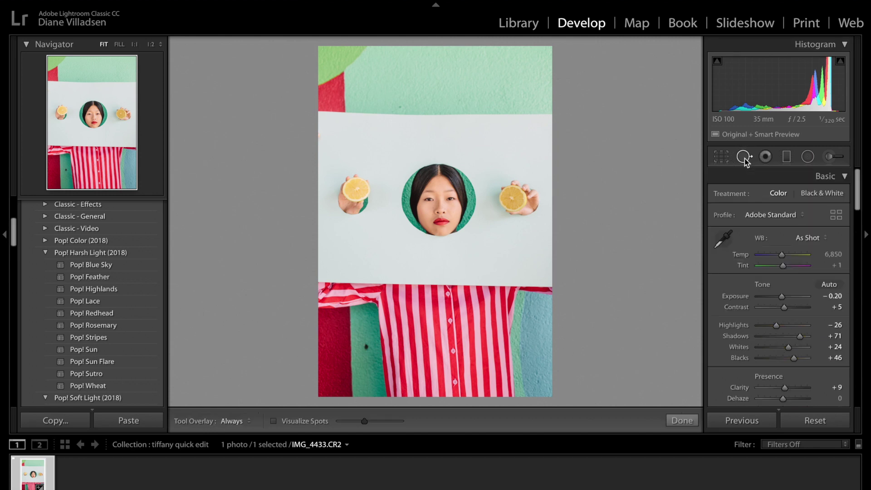
click(365, 346)
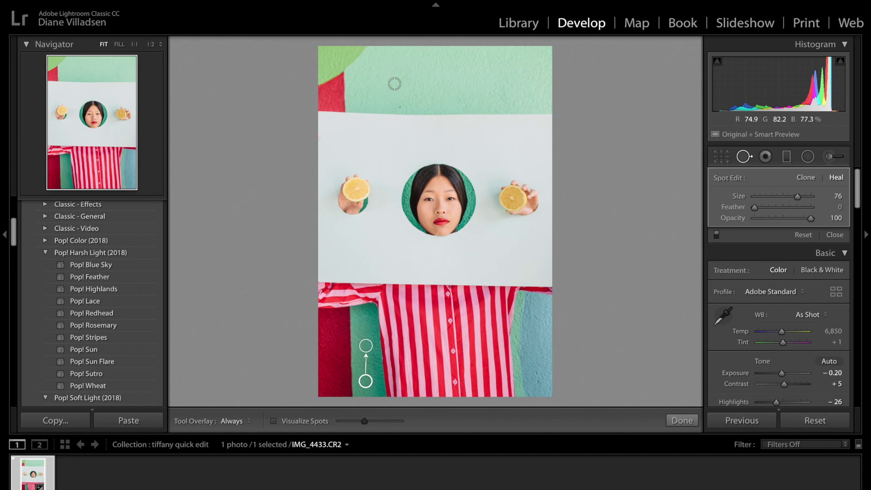
click(399, 106)
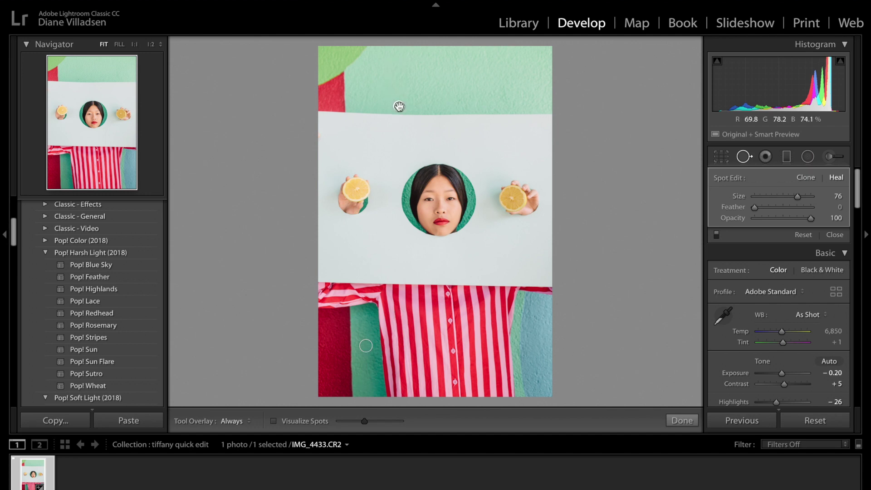
drag(380, 107, 380, 104)
click(320, 136)
key(space)
key(q)
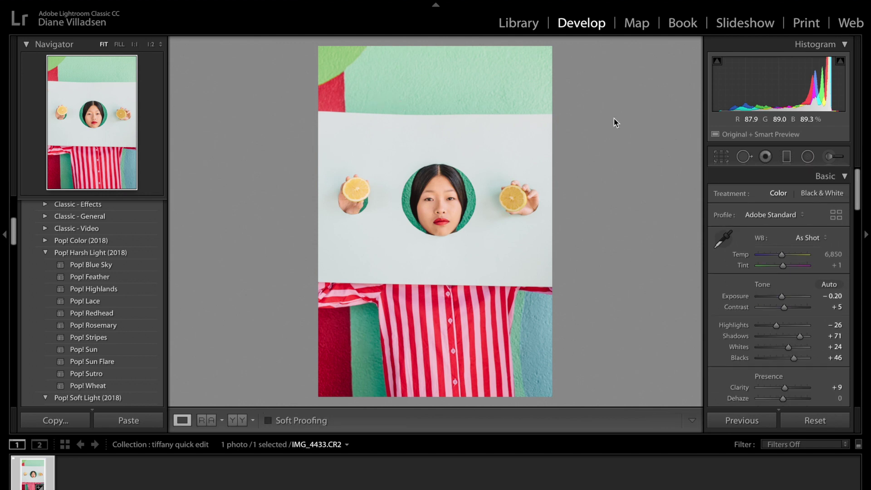
- Straighten the photo with a crop angle of 1.00 and apply the crop
click(722, 156)
click(836, 232)
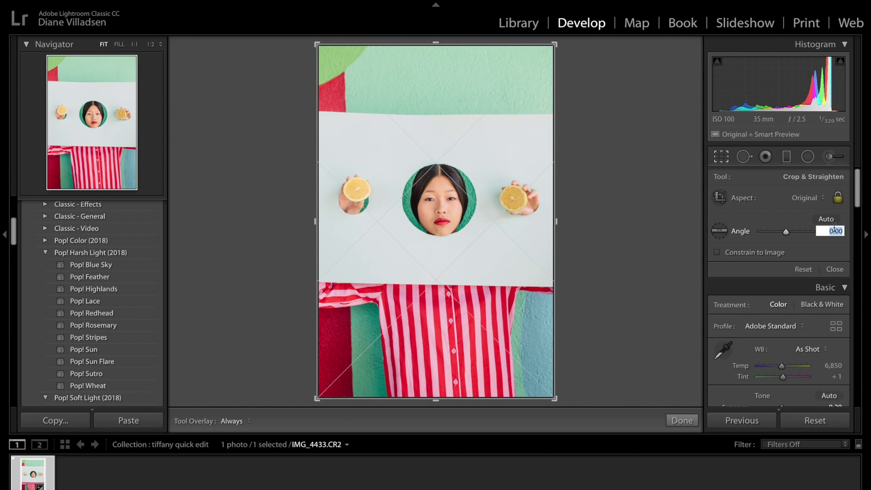
text(1)
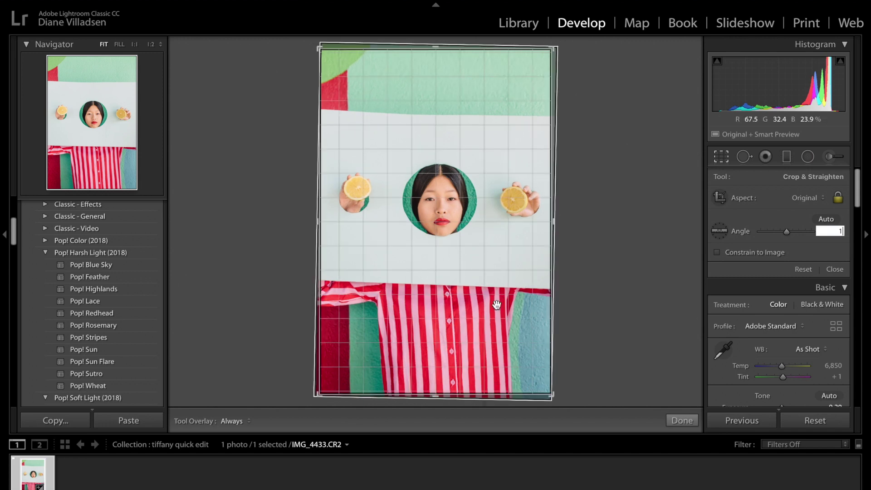
key(Return)
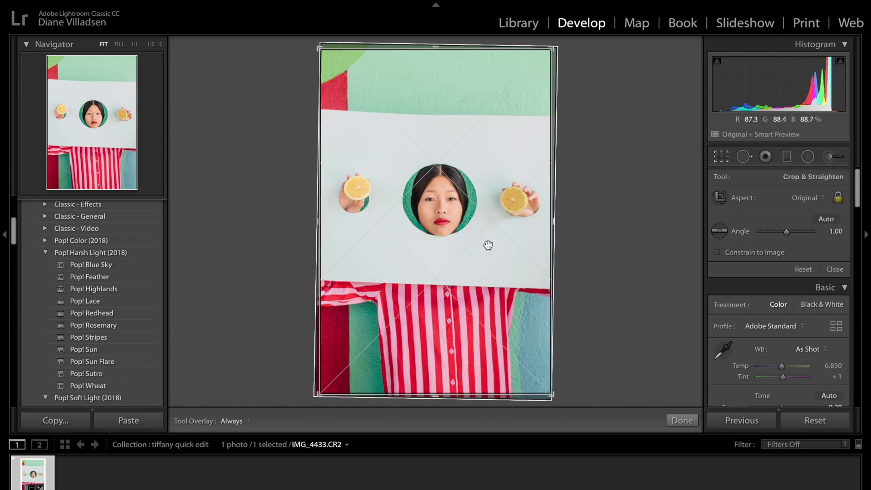
key(Return)
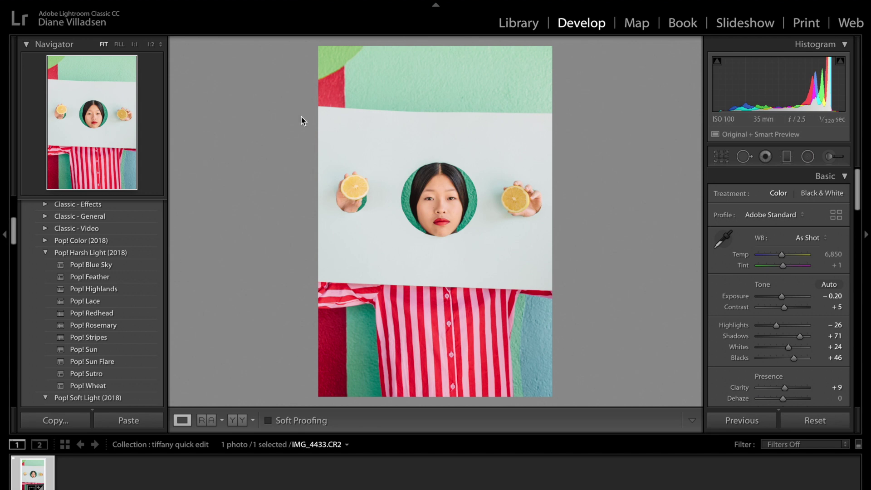
- Set the exposure to -0.10
scroll(816, 343, down, 3)
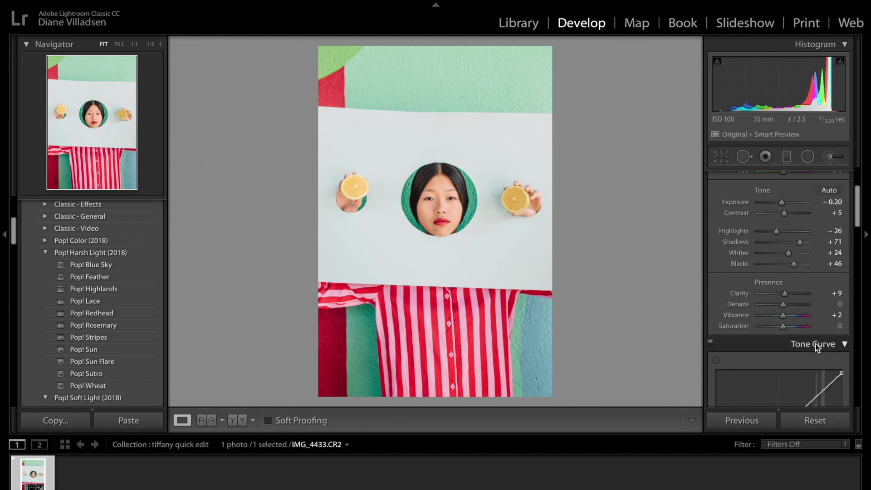
scroll(802, 290, up, 1)
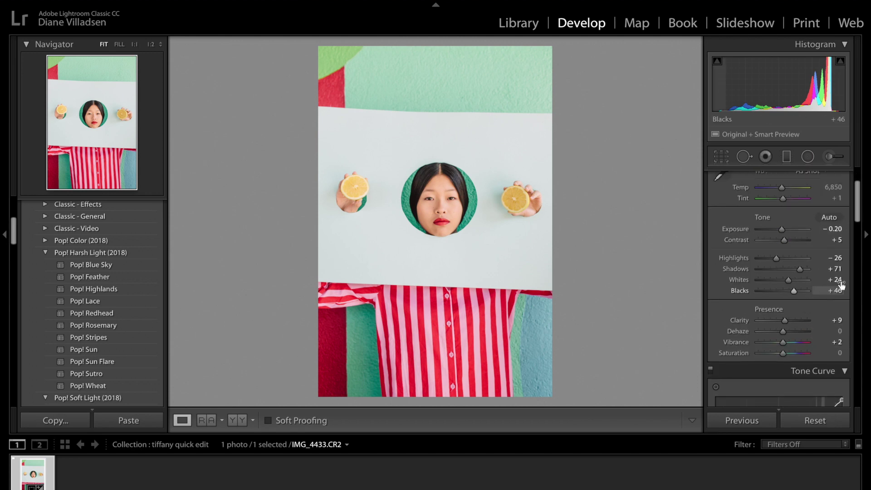
click(833, 229)
key(BackSpace)
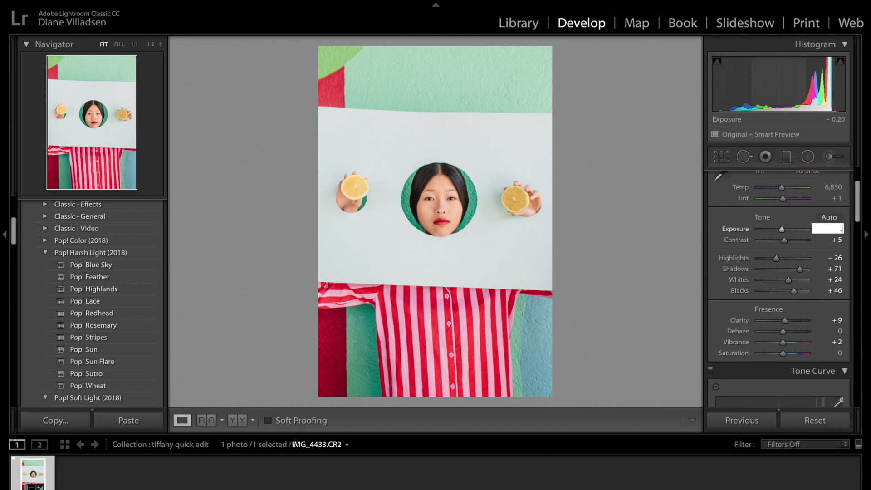
text(-0.1)
key(Return)
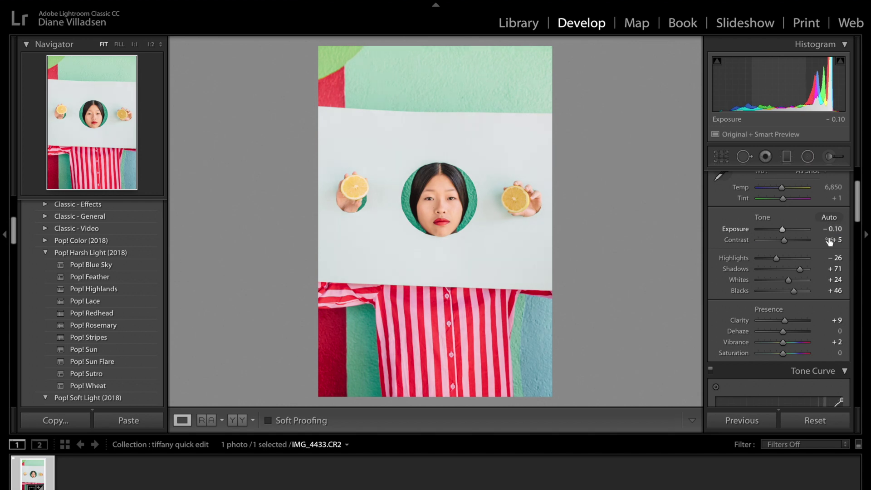
- Balance the tones by setting Contrast to -38 and Blacks to +33
click(801, 292)
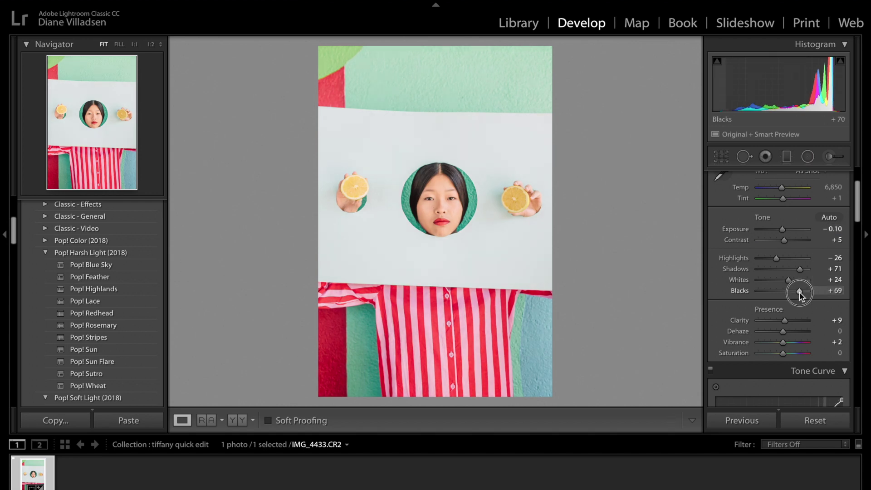
click(777, 240)
click(792, 292)
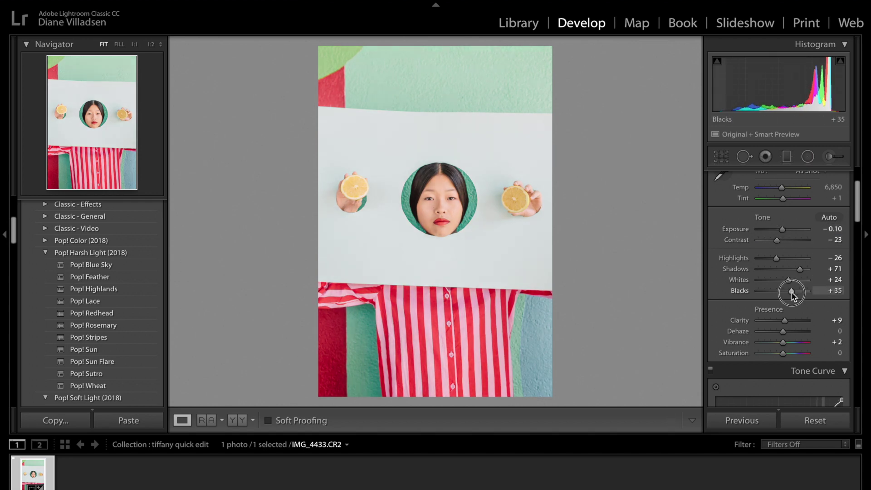
click(775, 239)
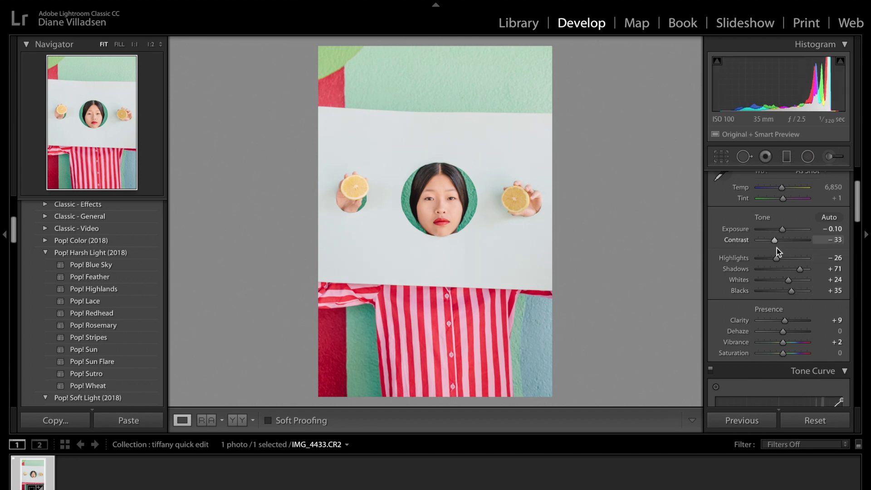
drag(794, 293, 793, 292)
mouse_move(774, 239)
mouse_down()
mouse_move(728, 241)
mouse_move(774, 240)
mouse_up()
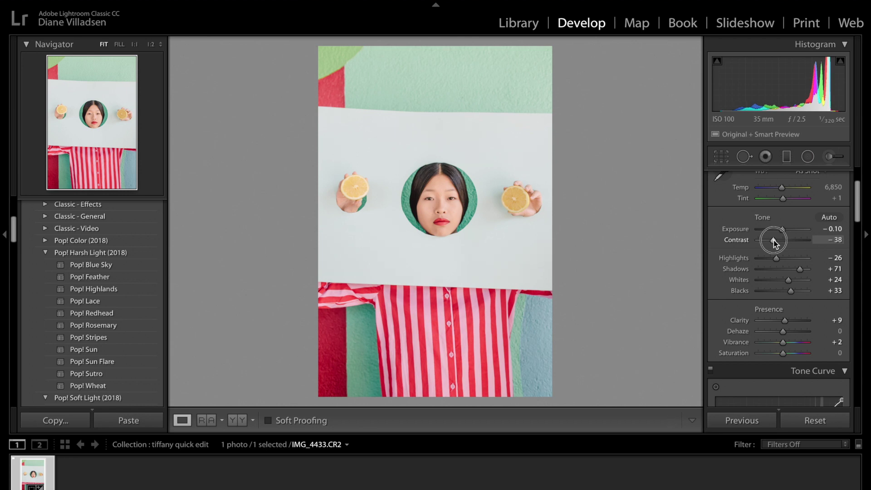
- Adjust the Red color channel to hue +19 and saturation -15
scroll(817, 295, down, 10)
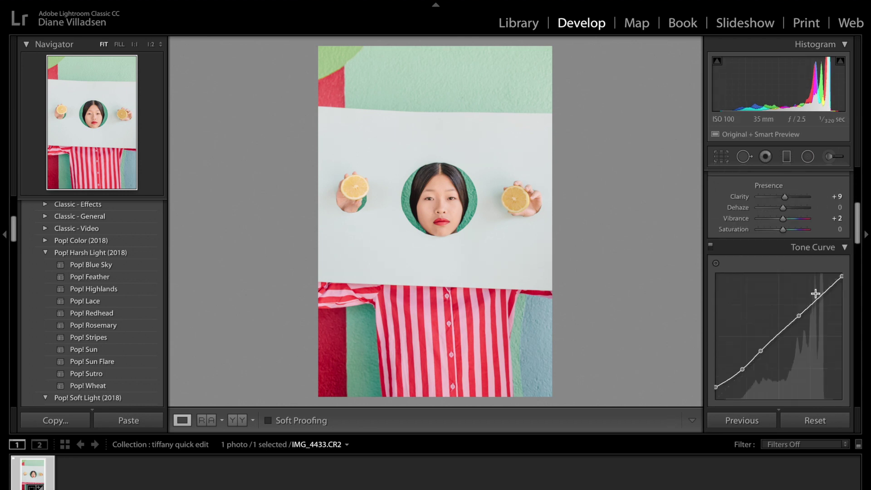
scroll(817, 297, down, 2)
click(835, 327)
text(-4)
key(Return)
click(730, 285)
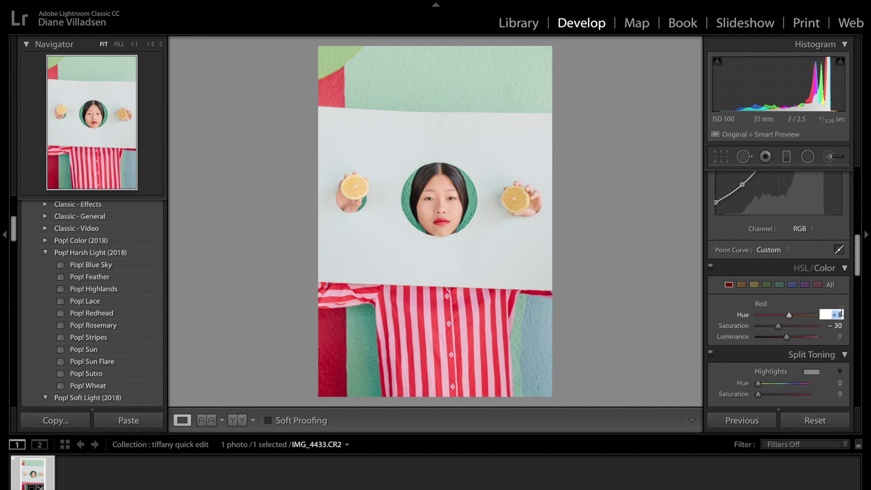
text(19)
key(Return)
click(837, 325)
text(-15)
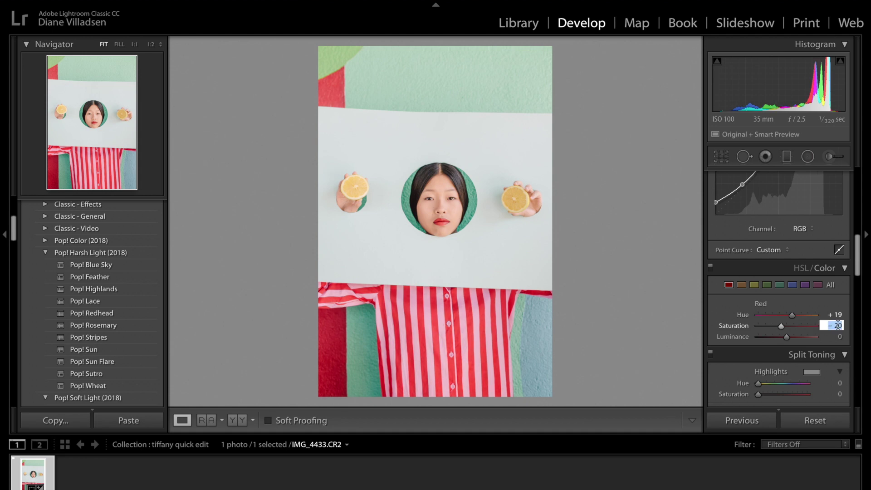
key(Return)
- Adjust the Aqua channel's hue and saturation, and set the Blue channel's hue to -23 and saturation to -26
click(779, 285)
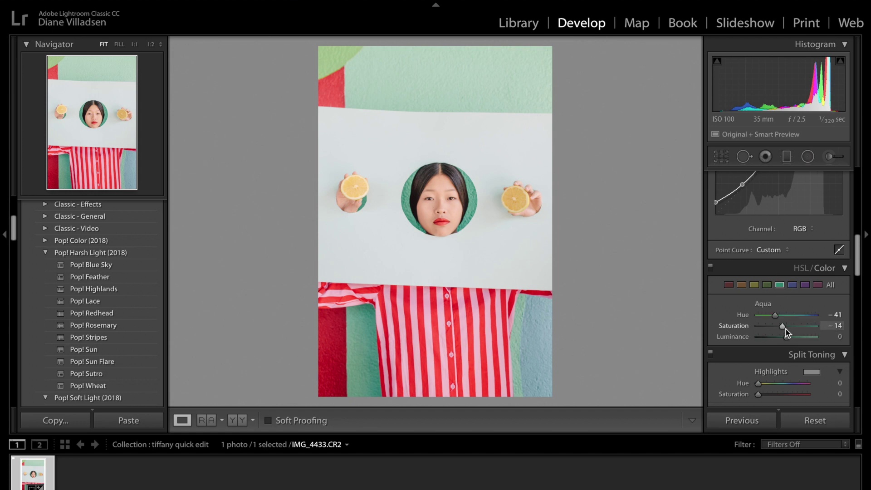
drag(776, 314, 779, 328)
click(792, 285)
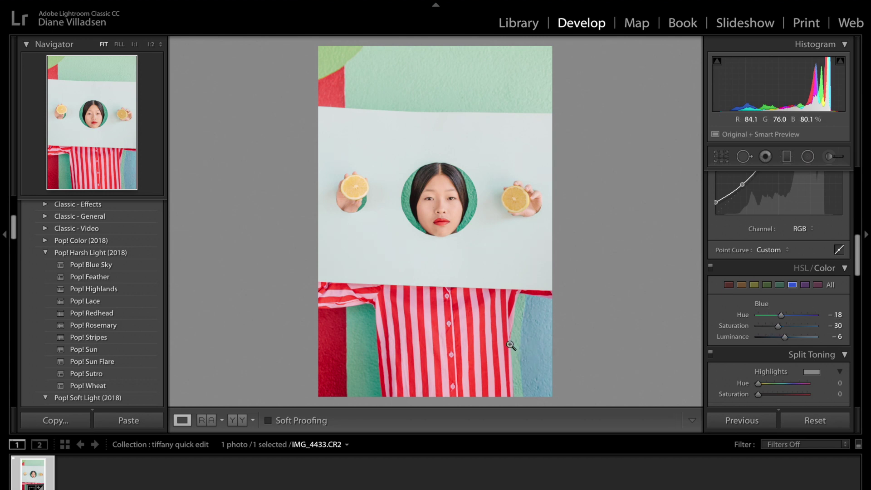
mouse_move(789, 315)
mouse_down()
mouse_move(777, 319)
mouse_move(780, 330)
mouse_up()
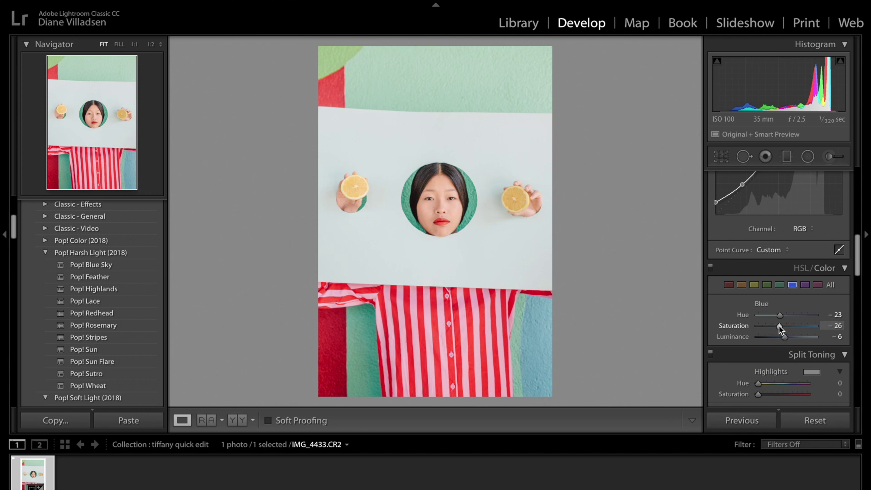
- Paint an adjustment brush with Clarity 33 and Sharpness 32 over both of the subject's eyes
key(z)
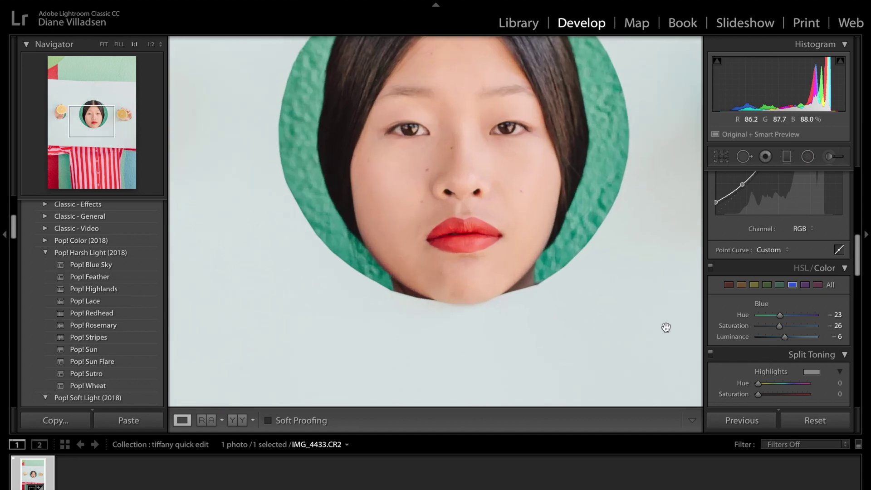
drag(562, 199, 558, 214)
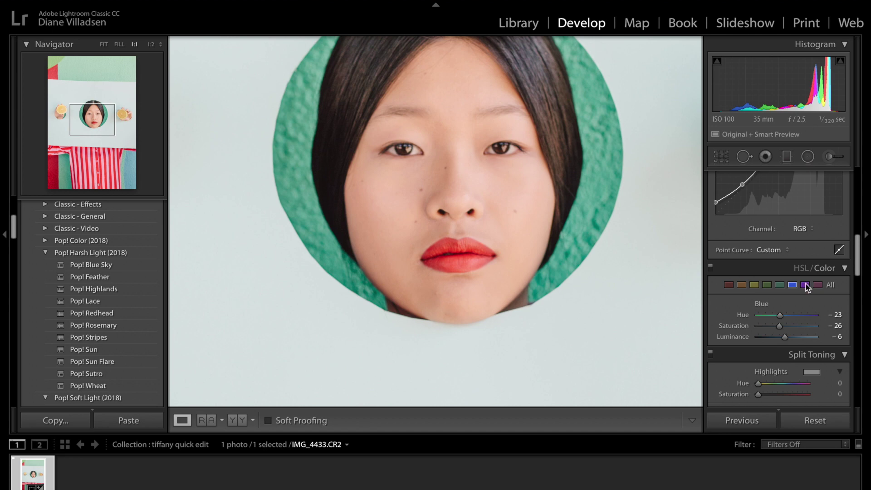
scroll(806, 284, up, 5)
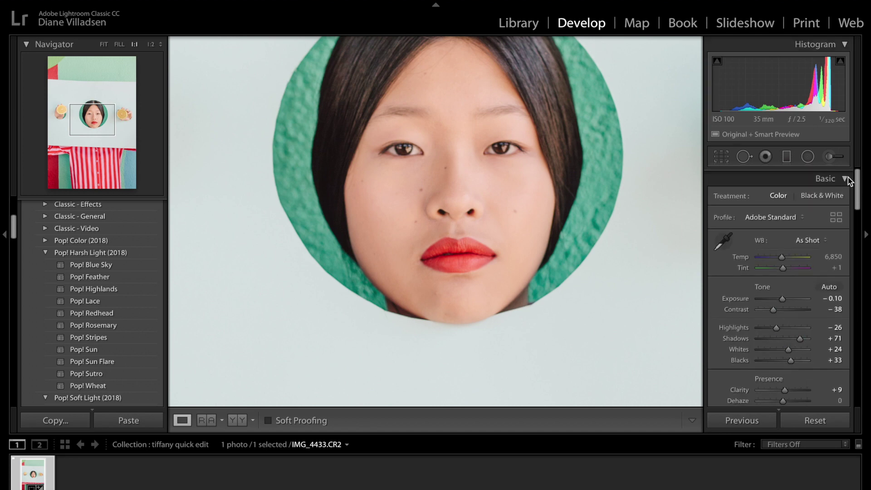
click(831, 157)
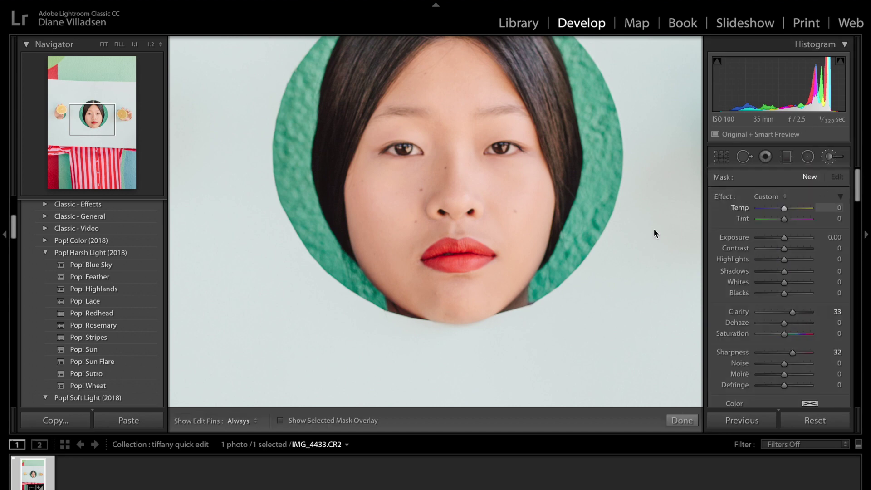
drag(395, 152, 399, 151)
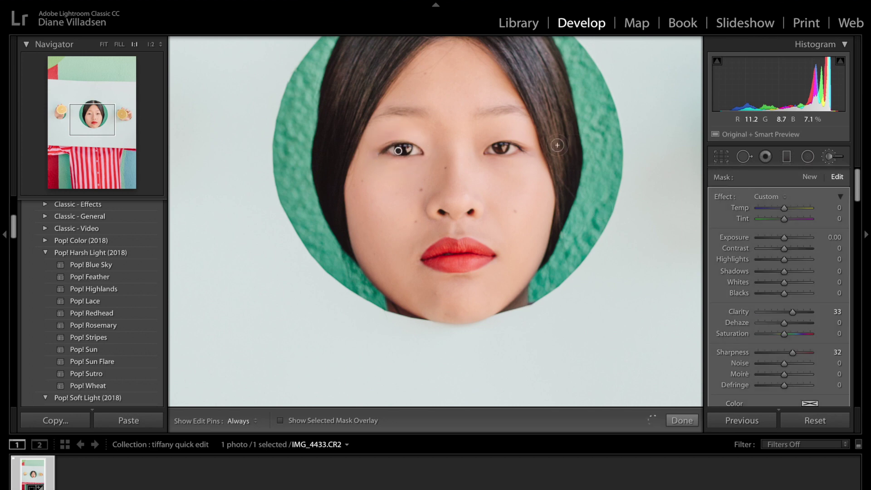
drag(500, 148, 500, 151)
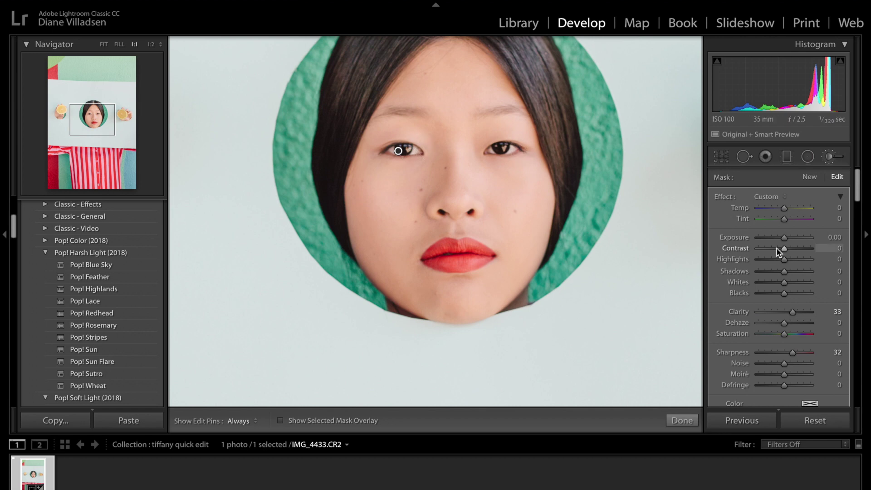
- Fine-tune the Contrast, Blacks and Sharpness of the eye brush adjustment and close the brush
drag(775, 249, 774, 249)
drag(783, 293, 790, 296)
drag(801, 355, 798, 356)
key(k)
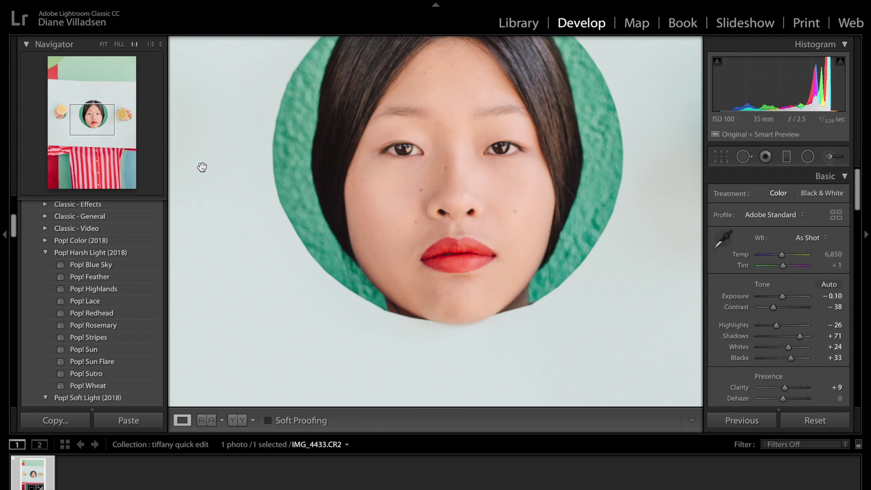
- Set the Orange channel's hue to +2 and saturation to -10
click(104, 45)
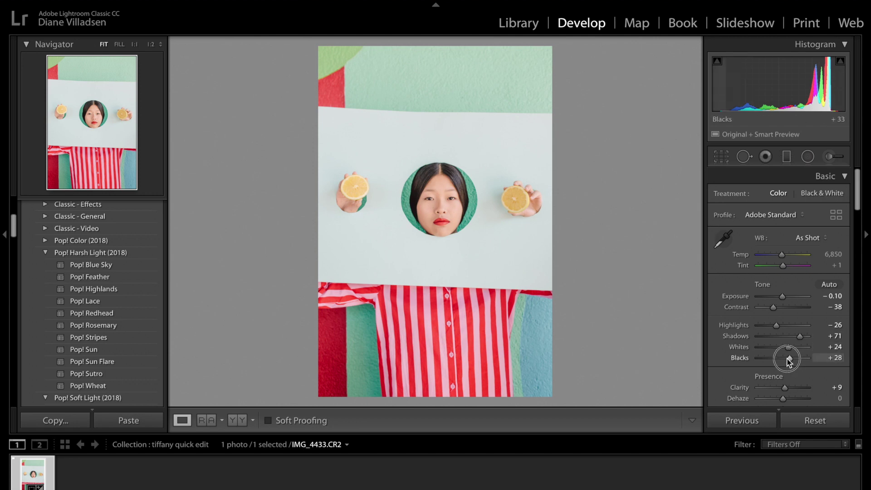
scroll(790, 362, down, 10)
click(742, 299)
click(834, 327)
text(2)
key(Return)
click(835, 339)
text(-10)
key(Return)
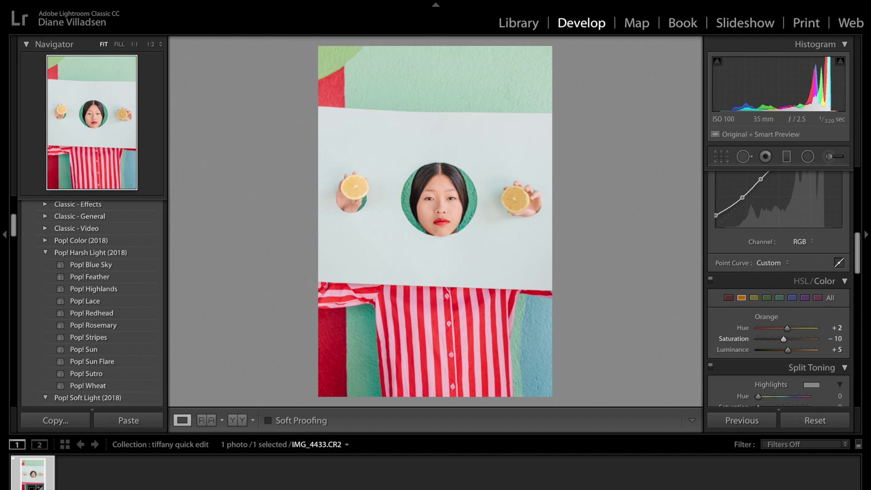
- Adjust the lens profile's vignetting correction and settle on an amount of 100
scroll(846, 270, down, 6)
scroll(846, 271, down, 5)
drag(780, 382, 787, 385)
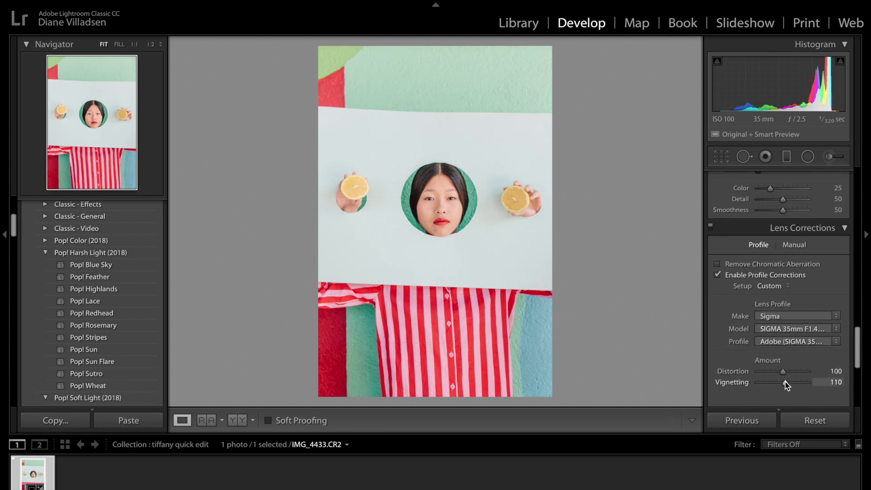
mouse_move(794, 386)
mouse_down()
mouse_move(868, 384)
mouse_move(785, 391)
mouse_up()
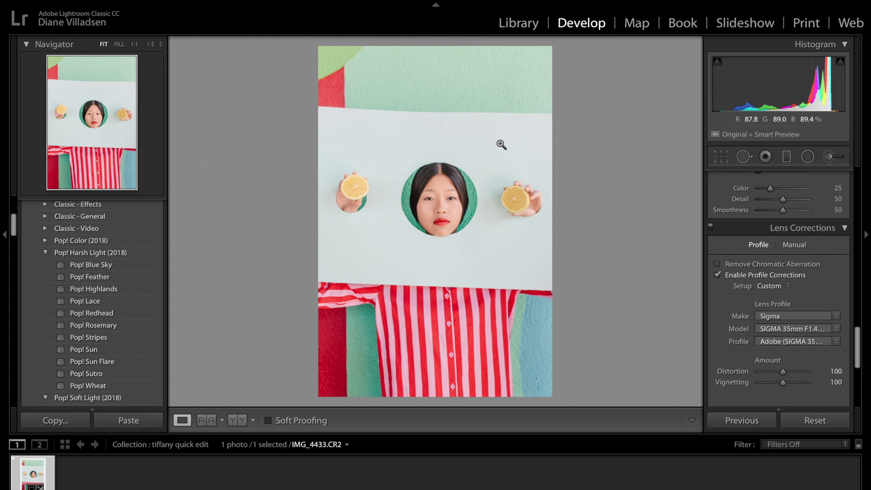
- Send the edited photo to Adobe Photoshop CC 2018, opening it despite the Camera Raw compatibility notice
right_click(32, 474)
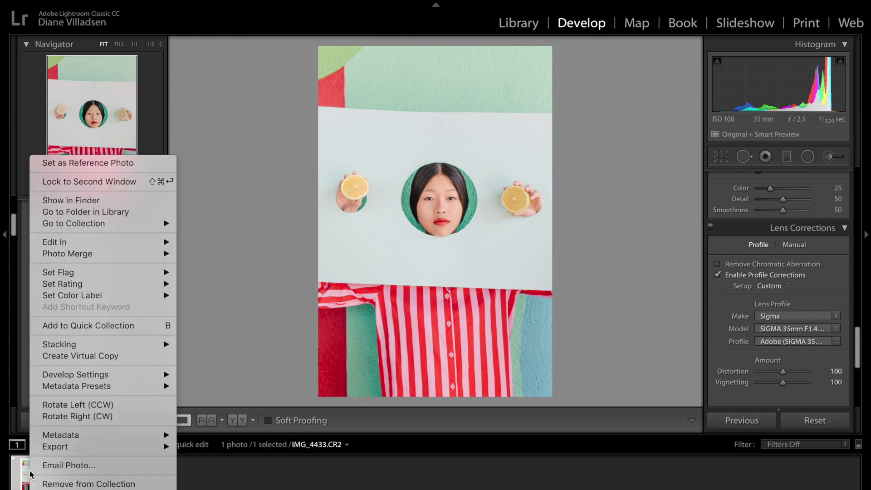
mouse_move(88, 243)
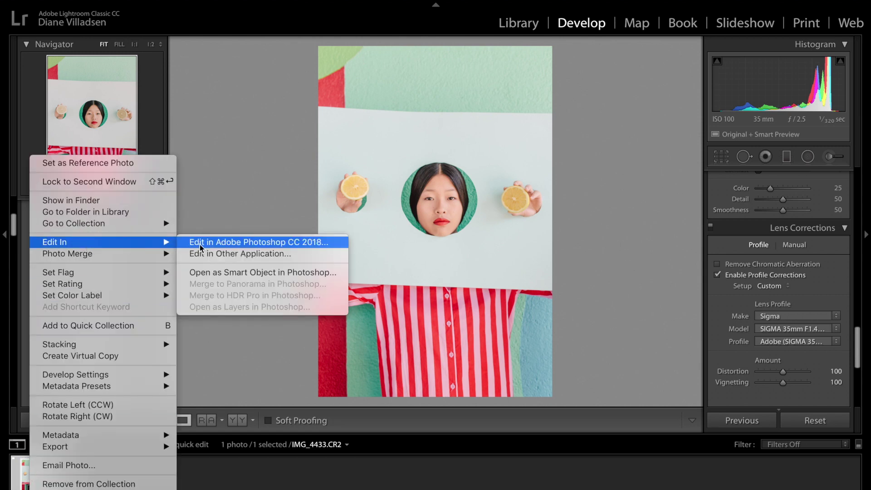
click(222, 241)
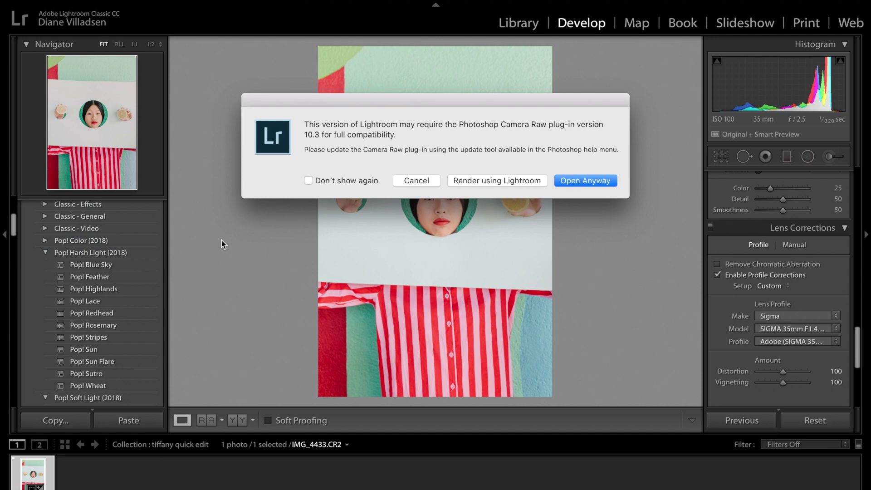
key(Return)
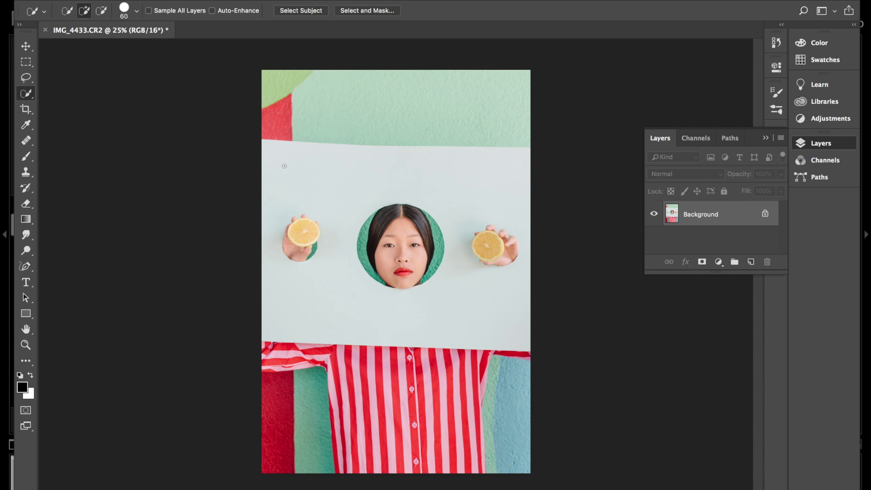
- Select a full-width rectangular band around the face and hands, about 14.8 by 8.2 in, and copy it to a new layer
key(m)
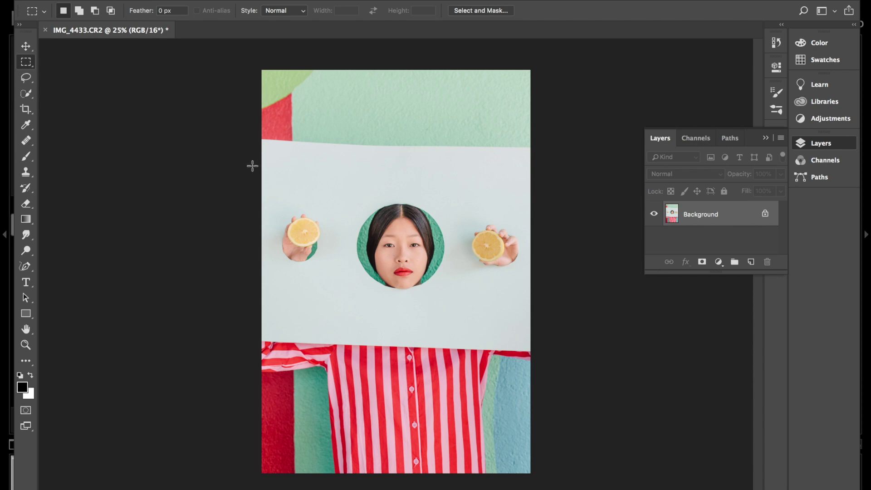
click(252, 182)
mouse_move(251, 183)
mouse_down()
mouse_move(399, 184)
mouse_move(554, 269)
mouse_move(566, 349)
mouse_up()
click(284, 221)
drag(253, 201, 537, 349)
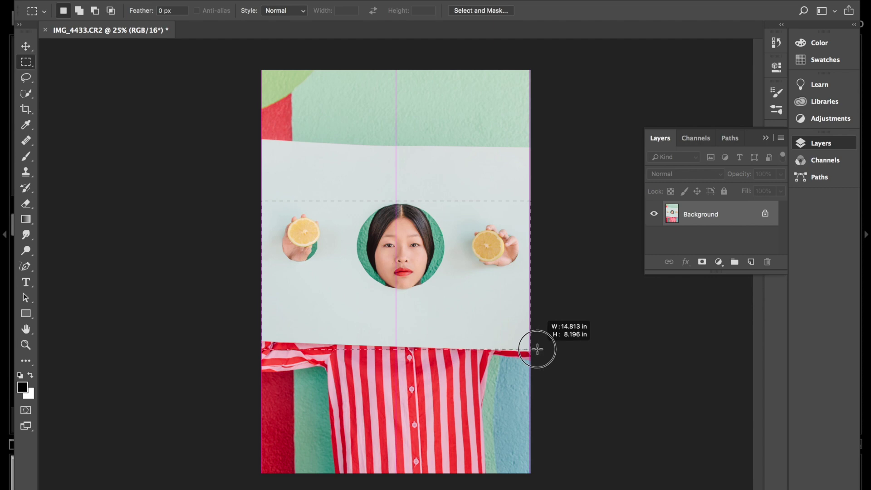
drag(538, 349, 538, 349)
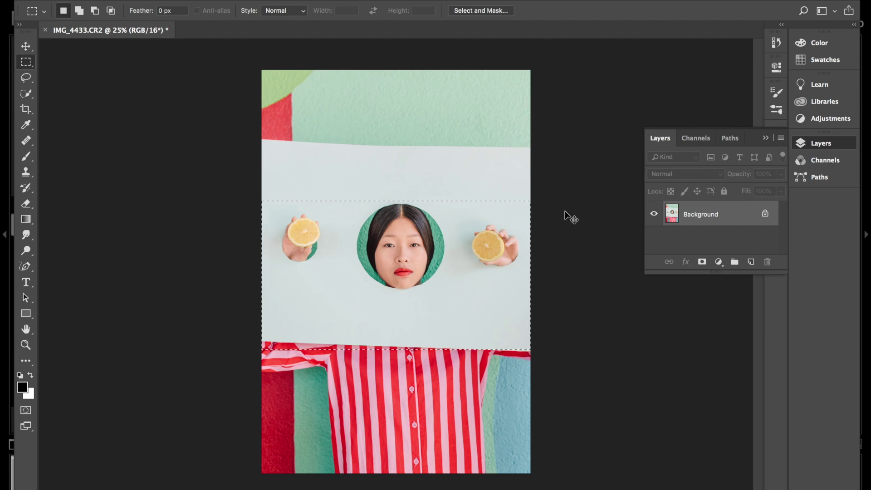
key(ctrl+j)
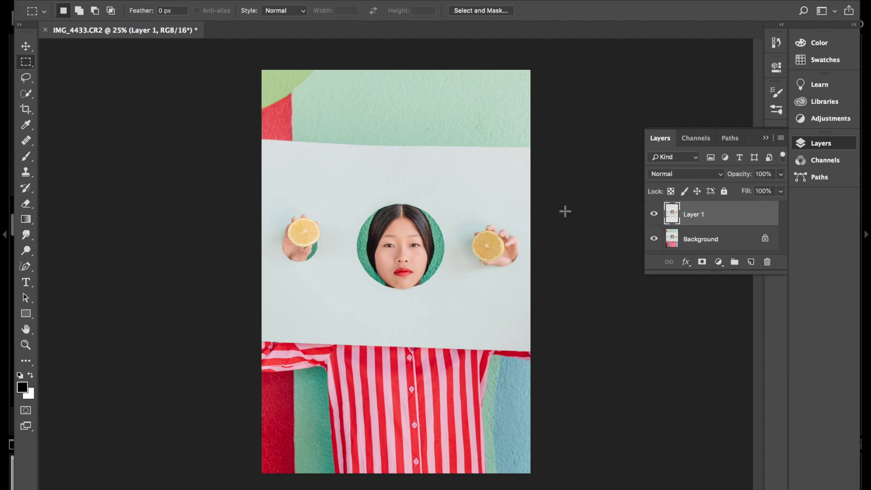
click(654, 239)
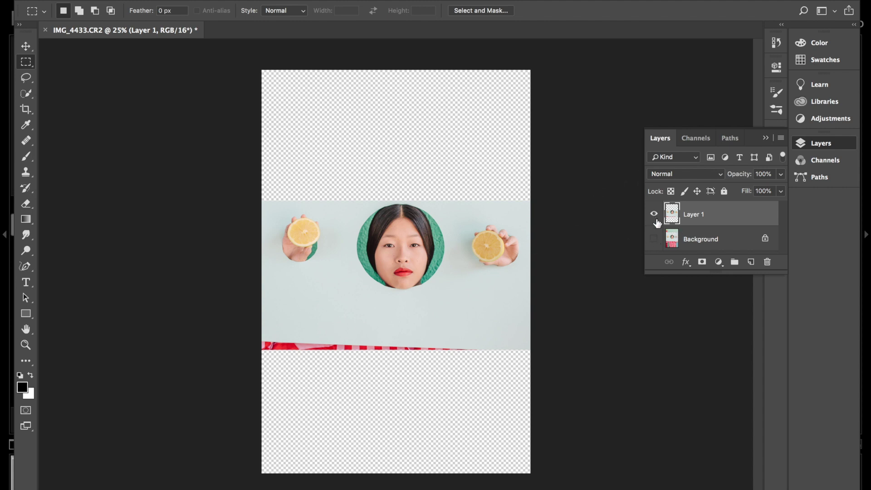
click(654, 239)
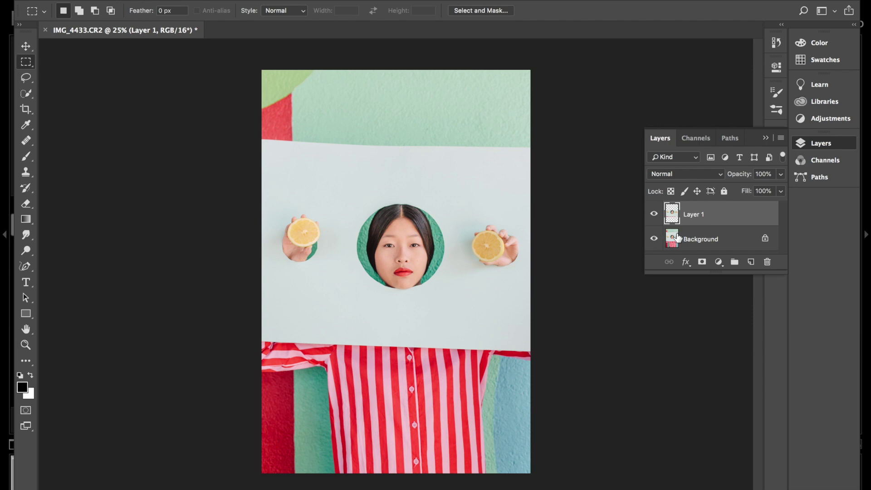
- Select the striped left sleeve on the Background layer with Quick Selection at brush size 80, trimming the excess shirt stripe
click(696, 243)
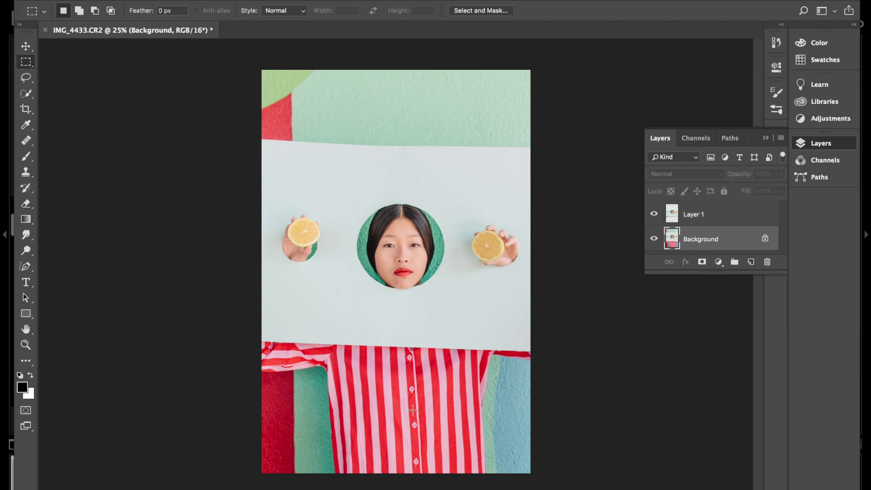
scroll(412, 410, up, 2)
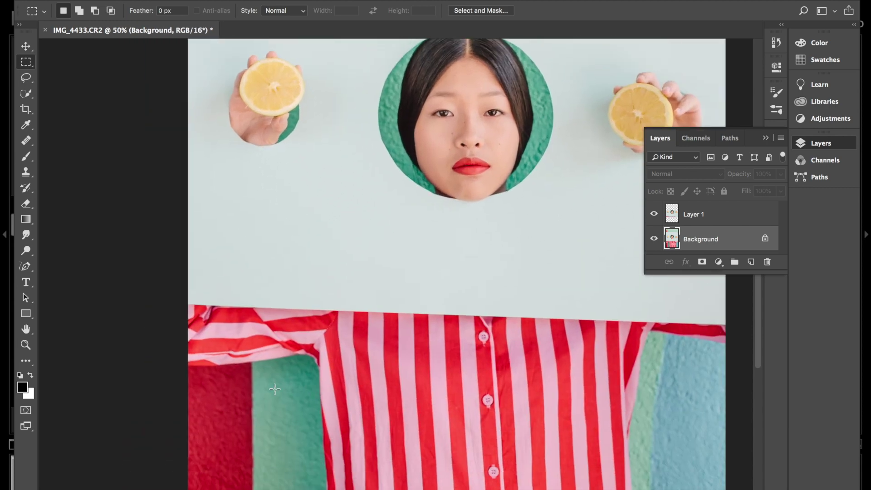
key(ctrl+plus)
click(27, 94)
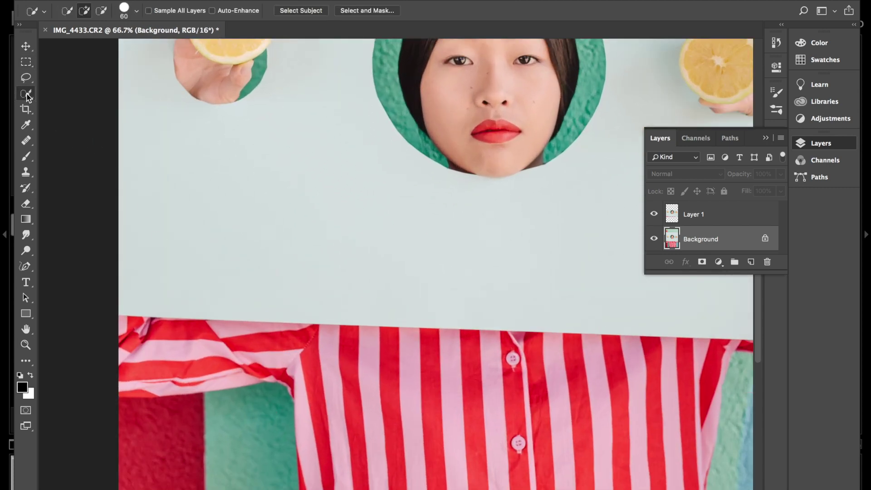
key(bracketright)
key(bracketright)
drag(171, 336, 152, 342)
drag(231, 332, 317, 368)
key(alt)
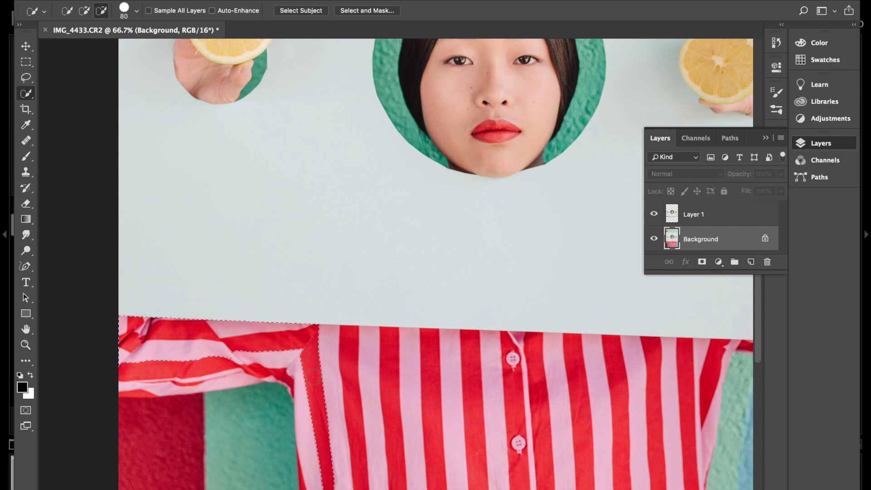
drag(316, 381, 318, 390)
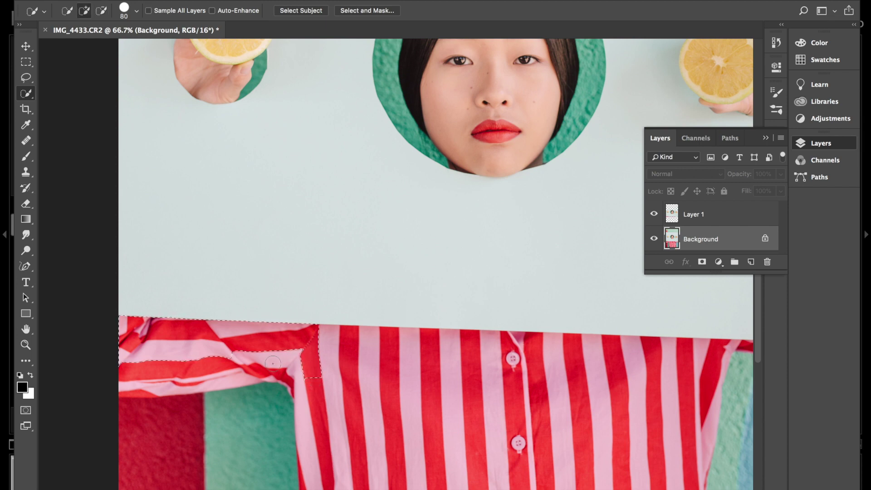
drag(268, 361, 142, 393)
- Copy the selected sleeve to a new layer and toggle the other layers' visibility to check the cutout
key(ctrl+j)
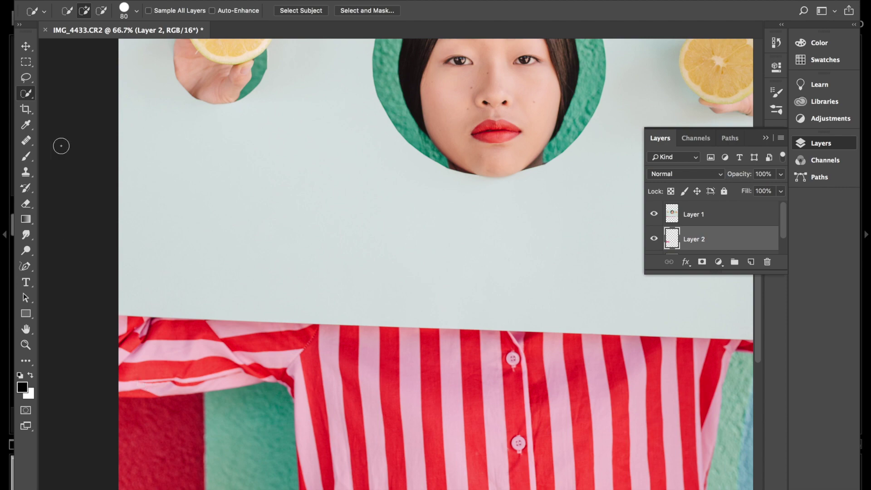
click(27, 47)
scroll(653, 227, down, 1)
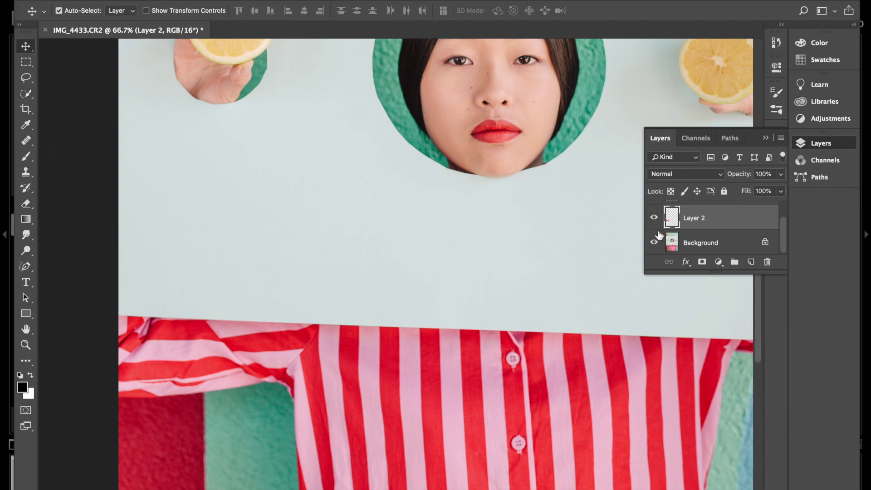
click(655, 243)
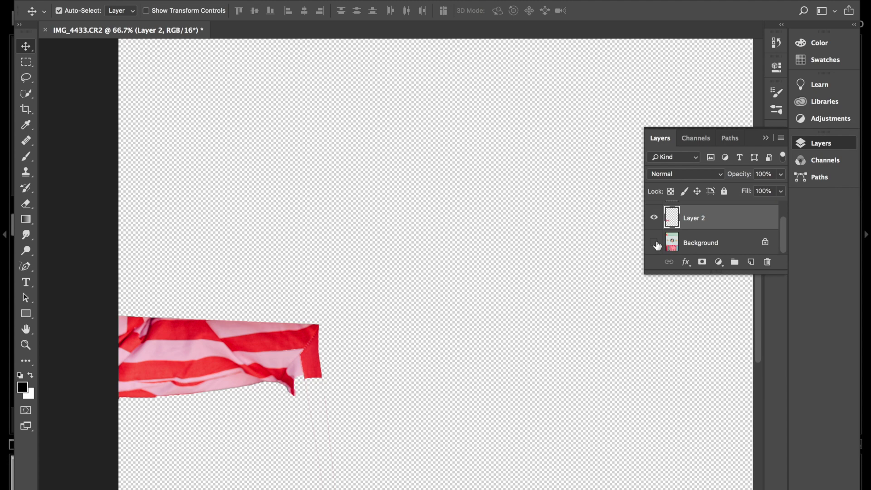
click(657, 246)
scroll(657, 227, up, 2)
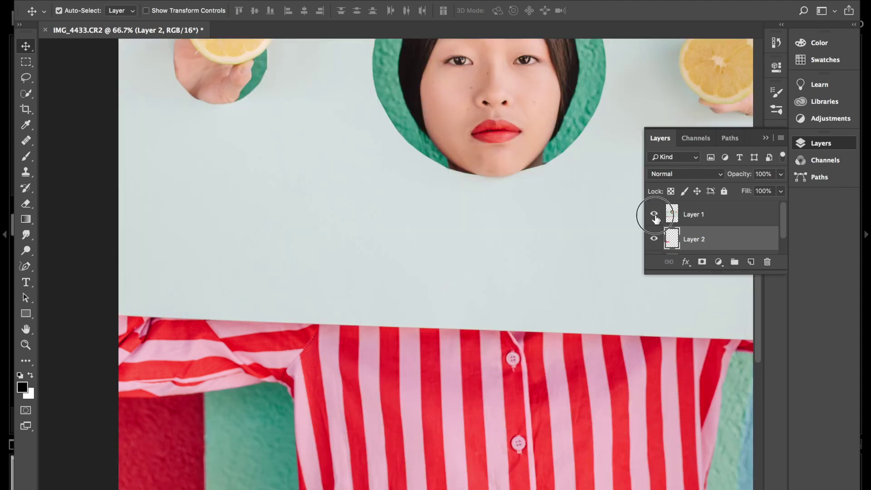
key(super+minus)
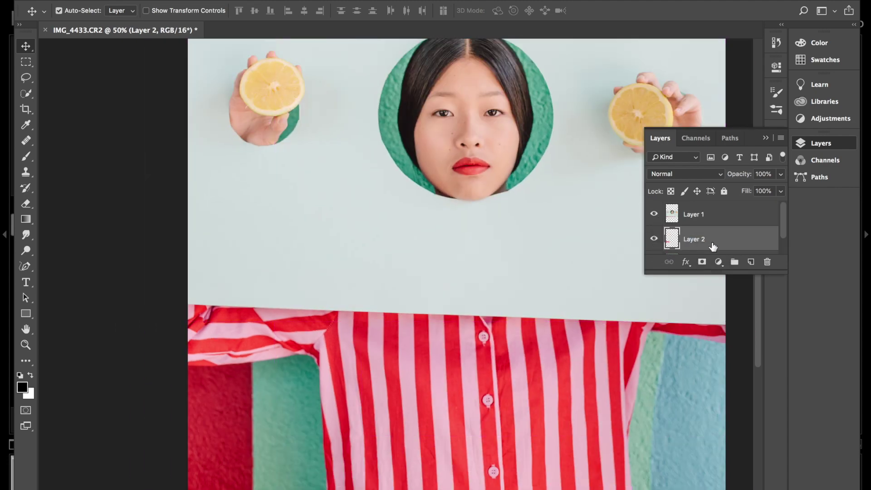
scroll(476, 293, down, 3)
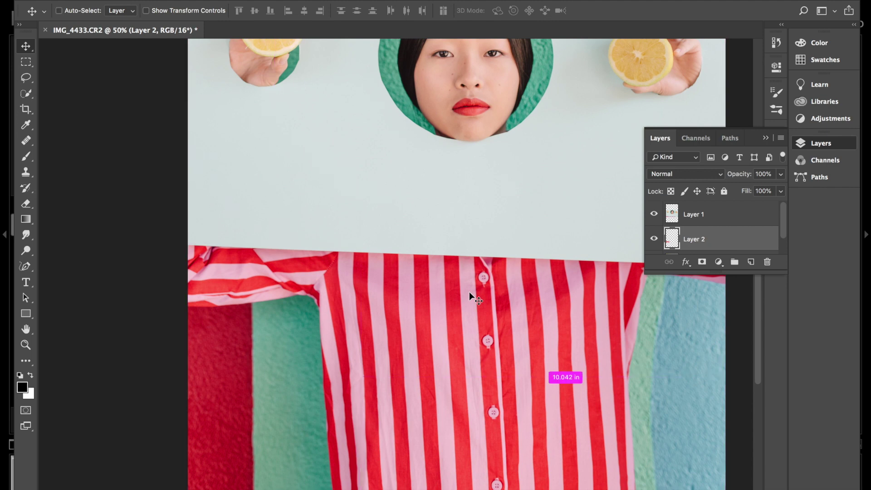
key(super+t)
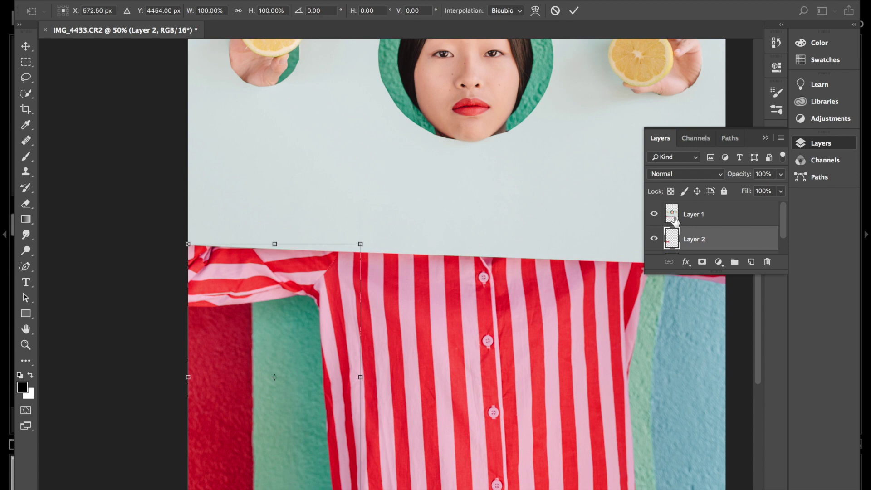
key(Return)
- Hide Layer 1 and the Background layer to isolate the sleeve cutout
click(654, 214)
scroll(653, 227, down, 1)
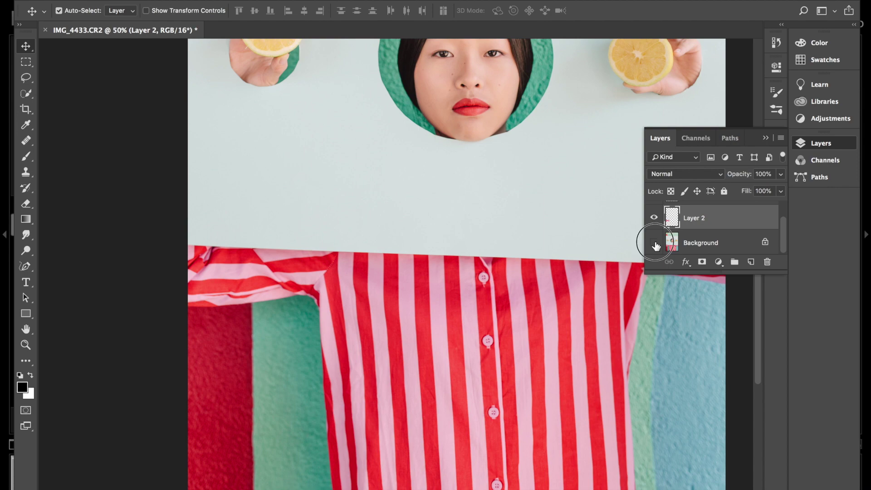
click(653, 242)
scroll(421, 333, down, 5)
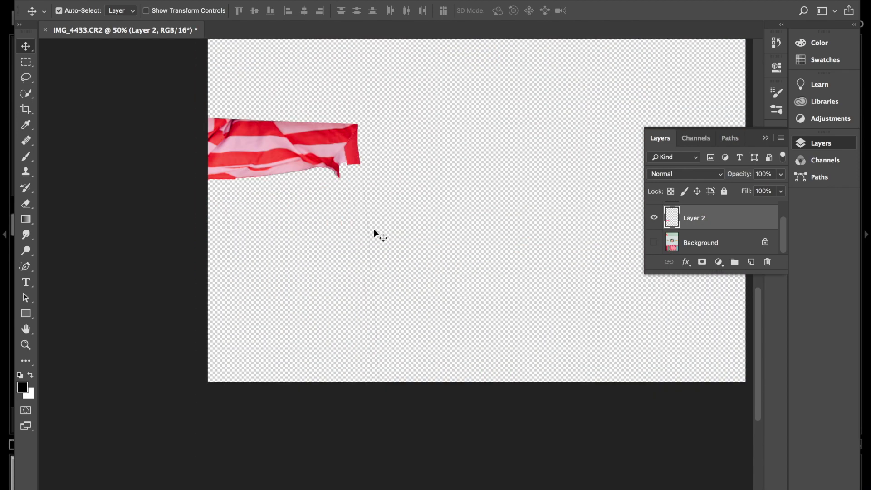
- Erase the stray remnants below the striped sleeve cutout on Layer 2 with the Eraser at size 90
click(26, 203)
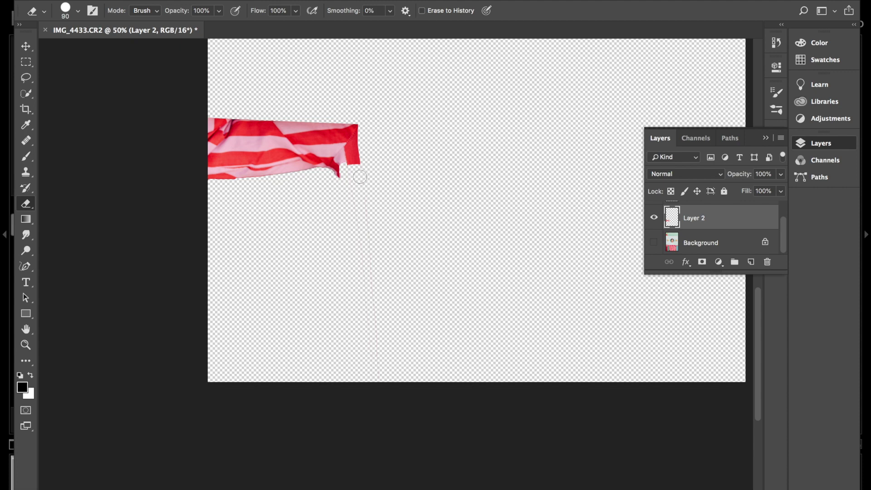
key(bracketright)
key(bracketright)
key(bracketright)
mouse_move(361, 225)
mouse_down()
mouse_move(376, 277)
mouse_move(380, 389)
mouse_up()
key(ctrl+minus)
key(ctrl+minus)
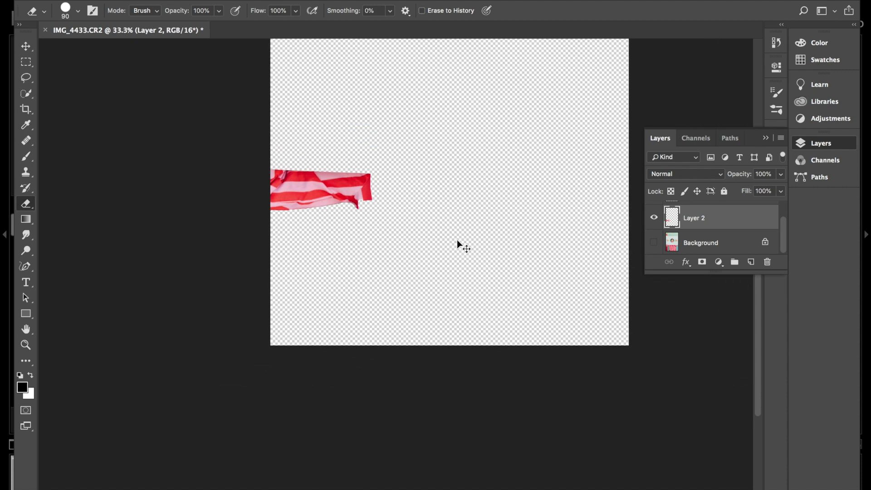
- Show the Background layer and Layer 1 again
click(655, 242)
scroll(660, 243, up, 3)
click(654, 214)
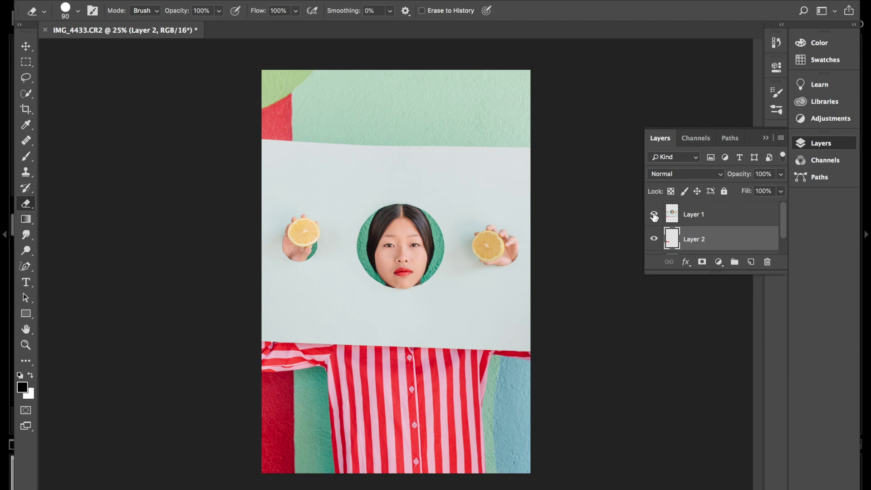
- Free-transform the sleeve copy, rotating it about 179.33° and placing it under the board's lower right edge, centred near X 3230 px, Y 3523 px
click(26, 46)
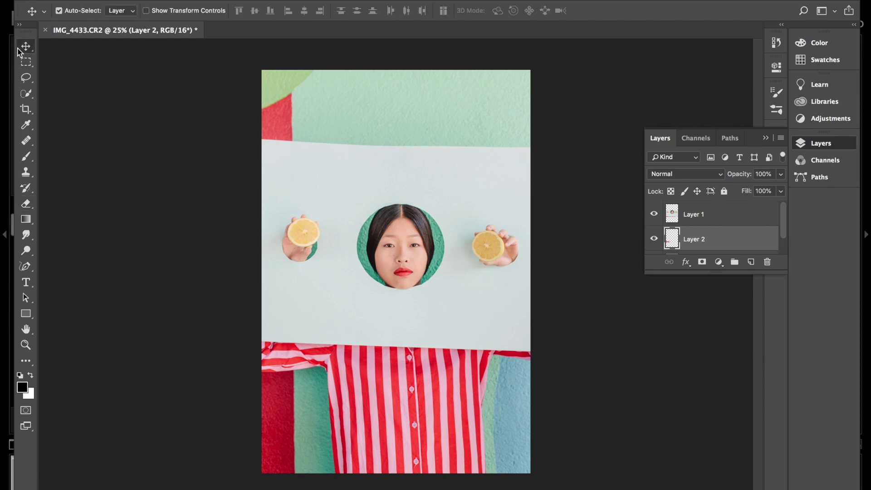
key(ctrl+t)
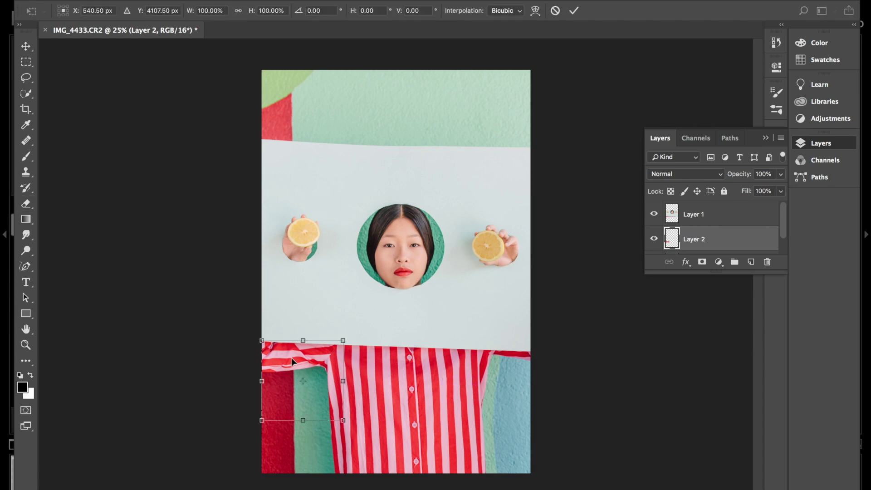
drag(319, 355, 473, 377)
drag(503, 451, 417, 361)
drag(470, 422, 525, 360)
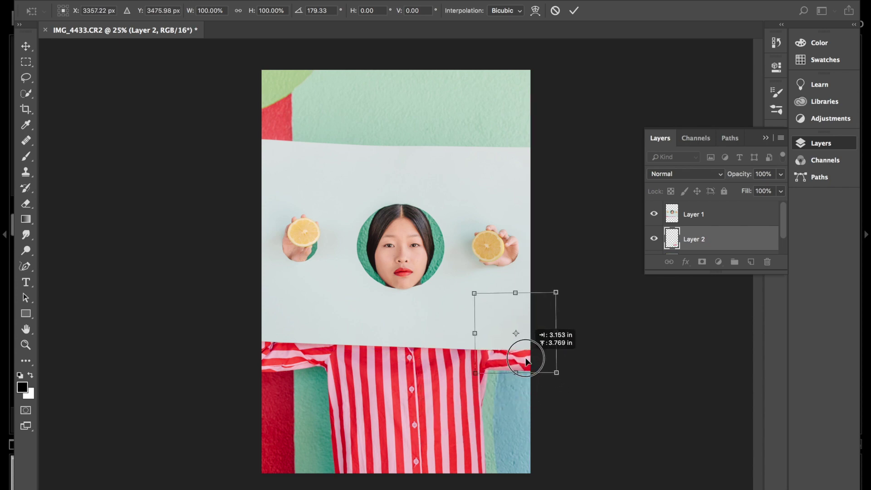
drag(525, 361, 520, 366)
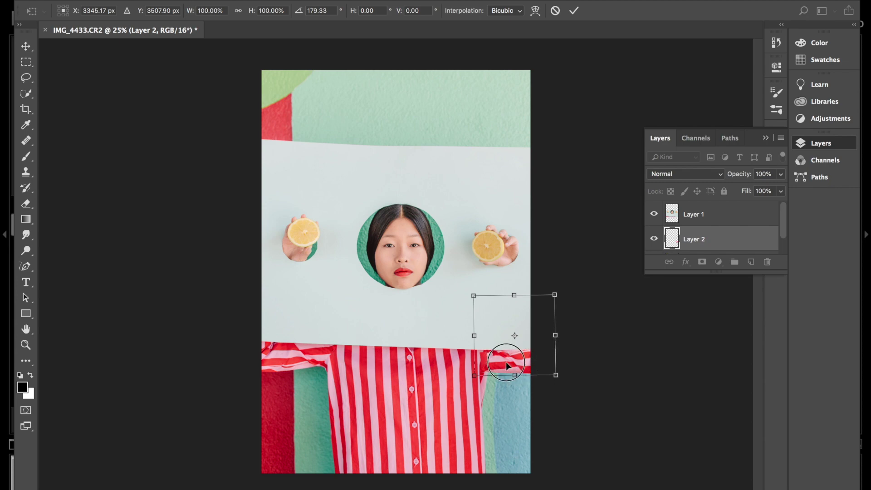
mouse_move(504, 375)
mouse_down()
mouse_move(508, 364)
mouse_move(499, 364)
mouse_up()
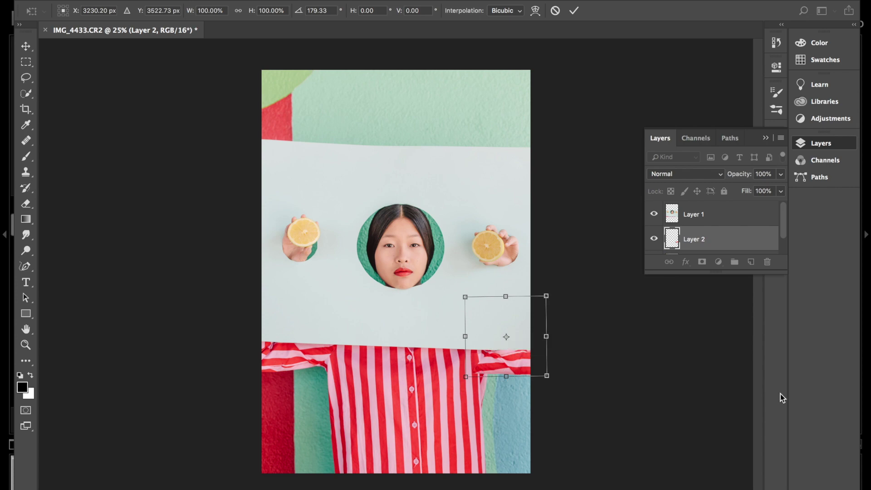
key(Return)
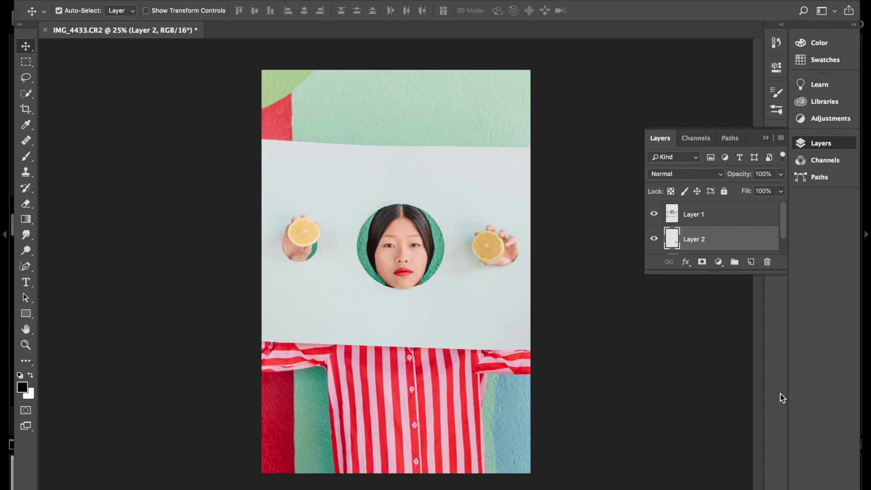
key(super+equal)
key(super+equal)
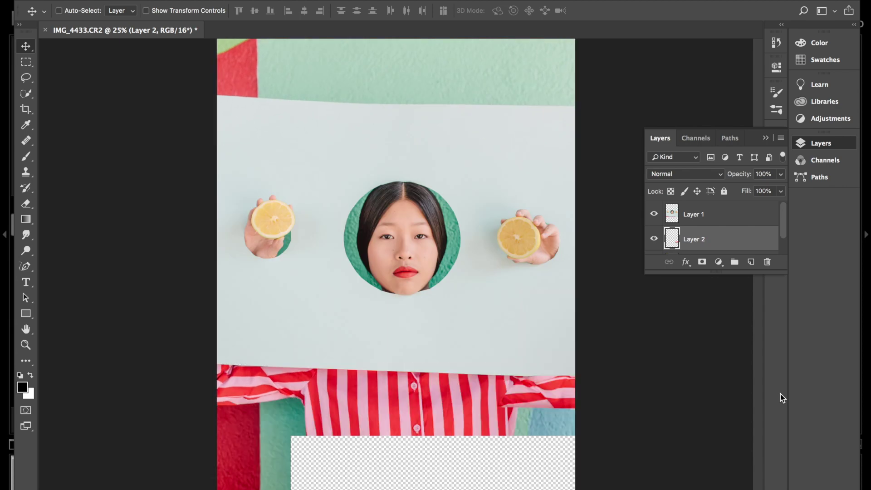
scroll(532, 413, down, 3)
scroll(532, 413, right, 2)
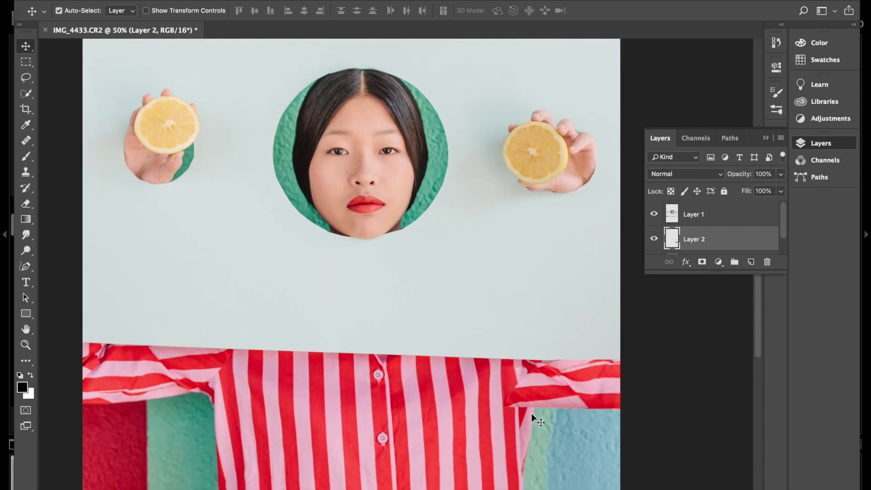
key(j)
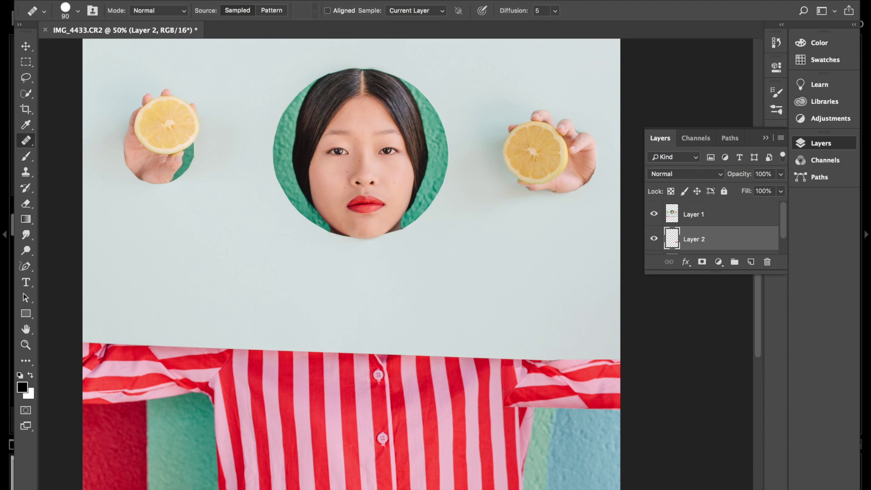
click(510, 403)
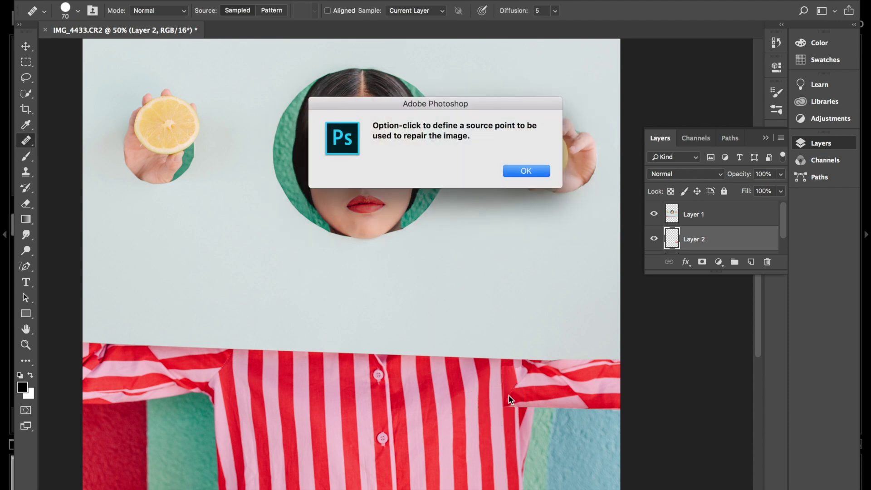
key(Return)
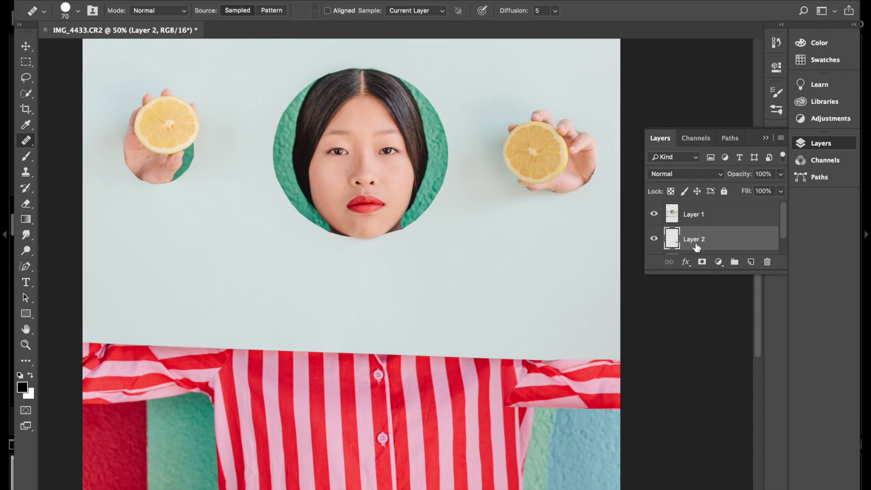
- Erase the overlapping inner edge and lower corner of the right sleeve copy on Layer 2 with the Eraser at size 50
scroll(695, 244, down, 1)
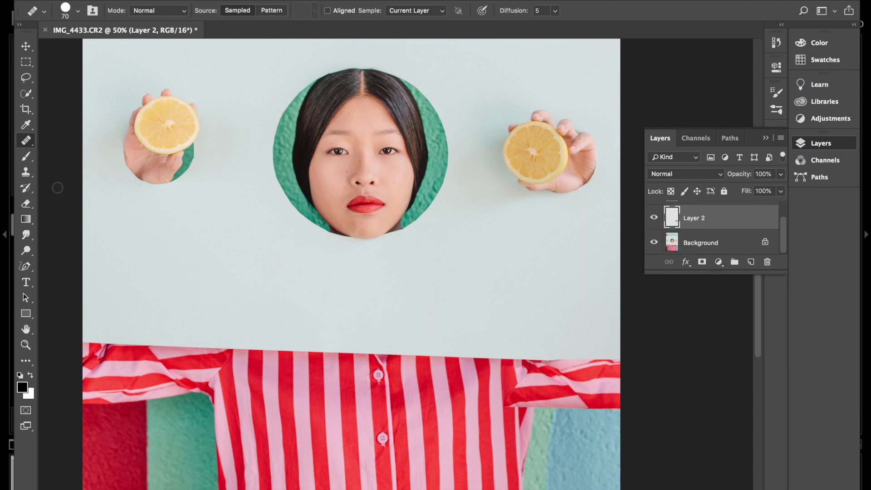
click(27, 205)
key(bracketleft)
key(bracketleft)
key(bracketleft)
key(bracketleft)
mouse_move(508, 399)
mouse_down()
mouse_move(505, 409)
mouse_move(507, 385)
mouse_move(511, 408)
mouse_up()
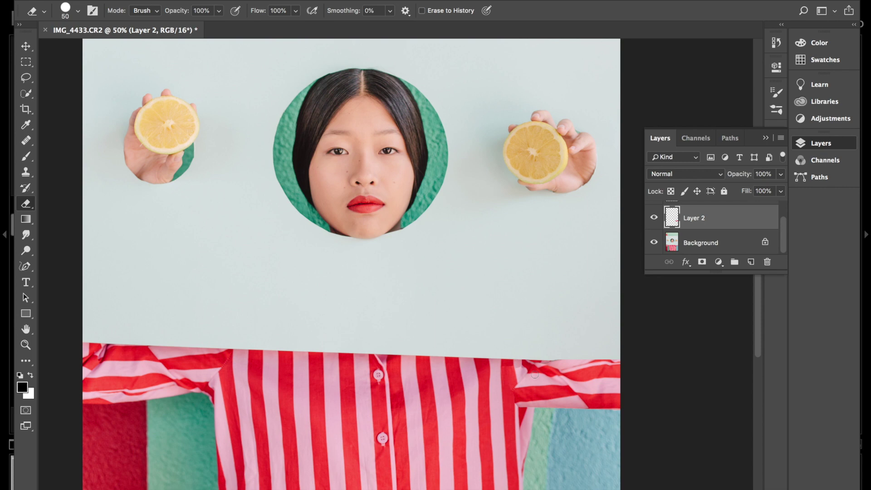
mouse_move(518, 366)
mouse_down()
mouse_move(503, 374)
mouse_move(513, 379)
mouse_move(508, 386)
mouse_move(522, 371)
mouse_move(510, 384)
mouse_up()
key(super+minus)
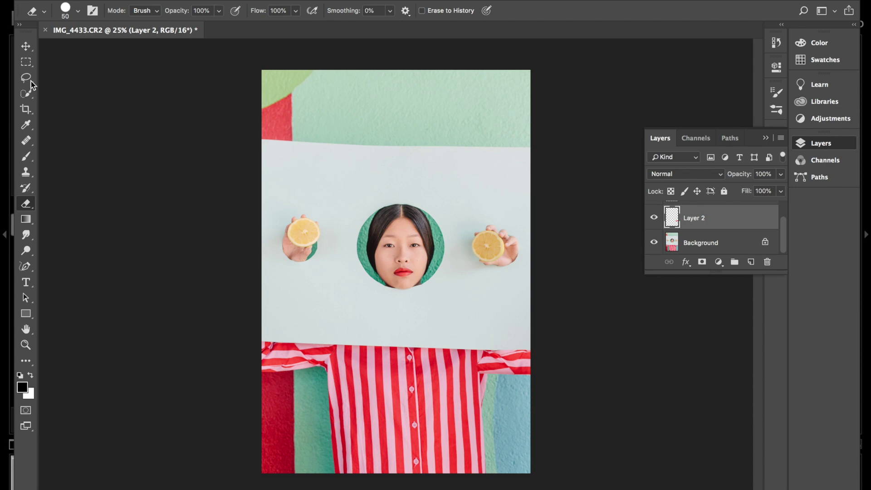
- Select a thin full-width rectangular strip along the white board's slanted upper edge on the Background layer
click(26, 61)
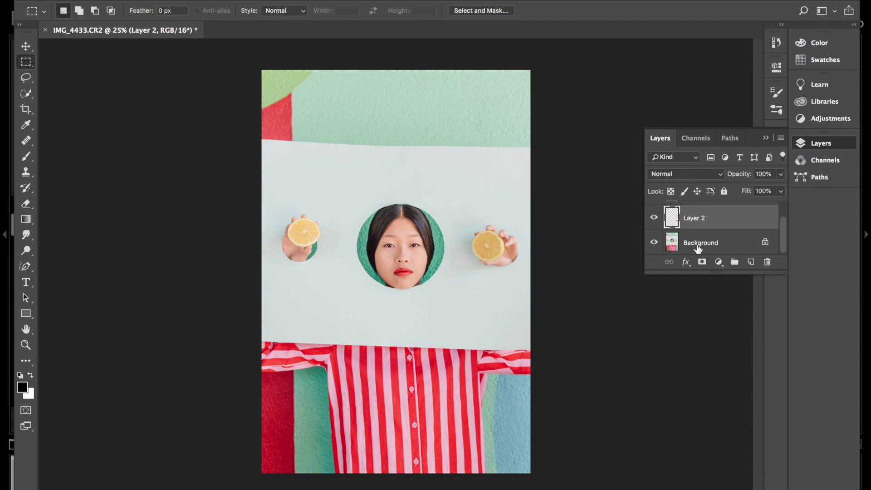
scroll(698, 240, up, 2)
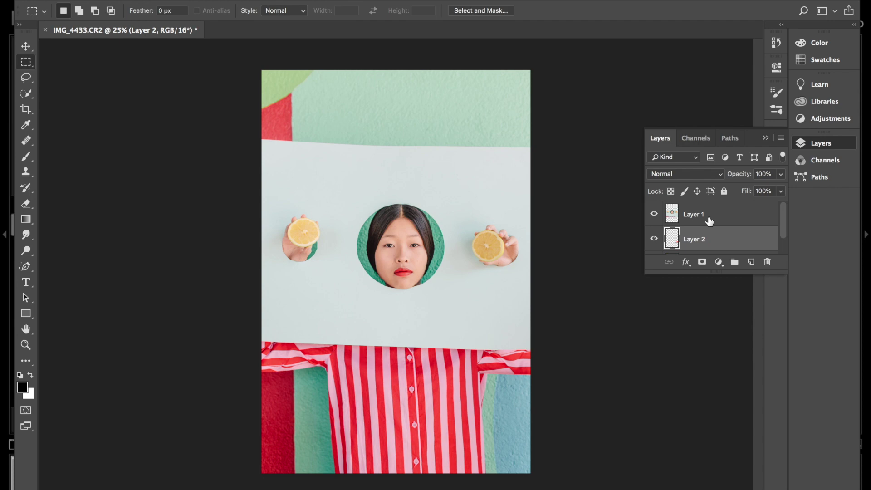
click(709, 221)
scroll(710, 222, down, 1)
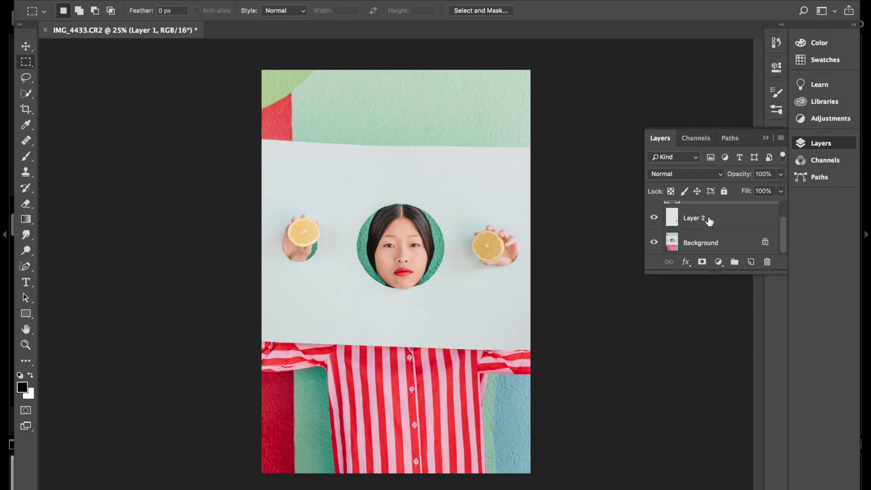
click(687, 248)
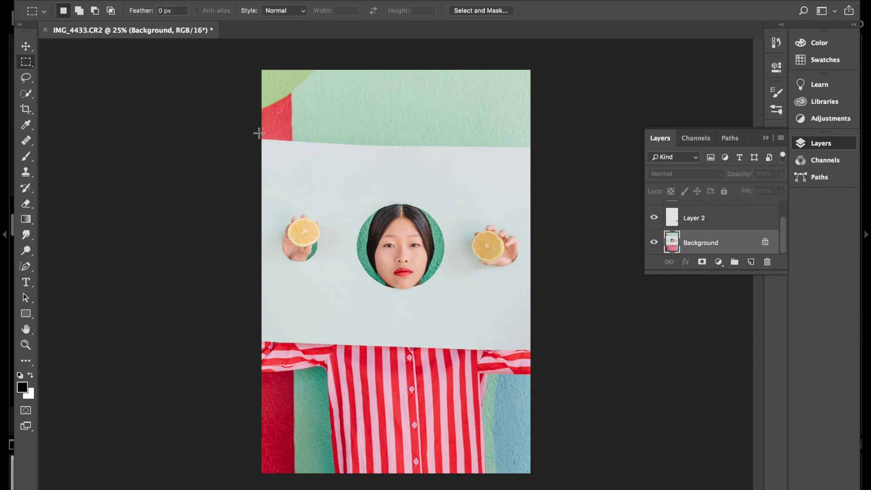
drag(261, 136, 498, 168)
click(496, 172)
drag(253, 137, 559, 147)
- Fill the selected strip along the board's upper edge using Content-Aware contents
right_click(402, 146)
click(437, 291)
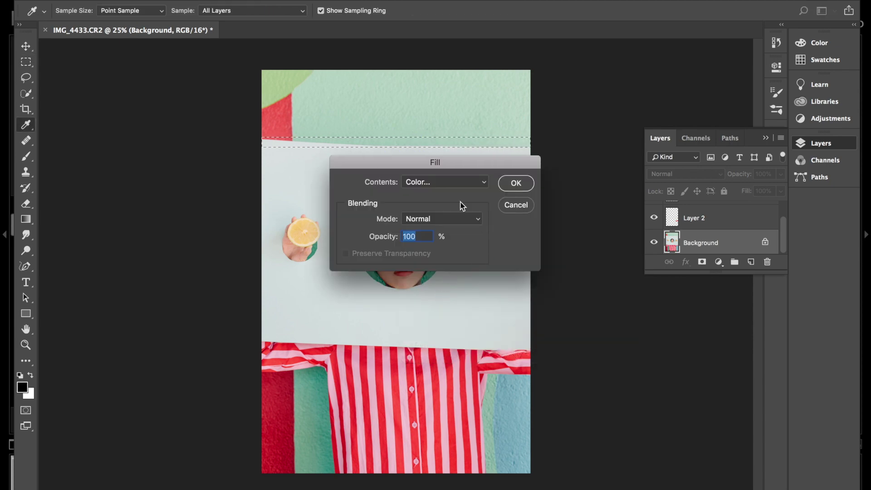
click(426, 183)
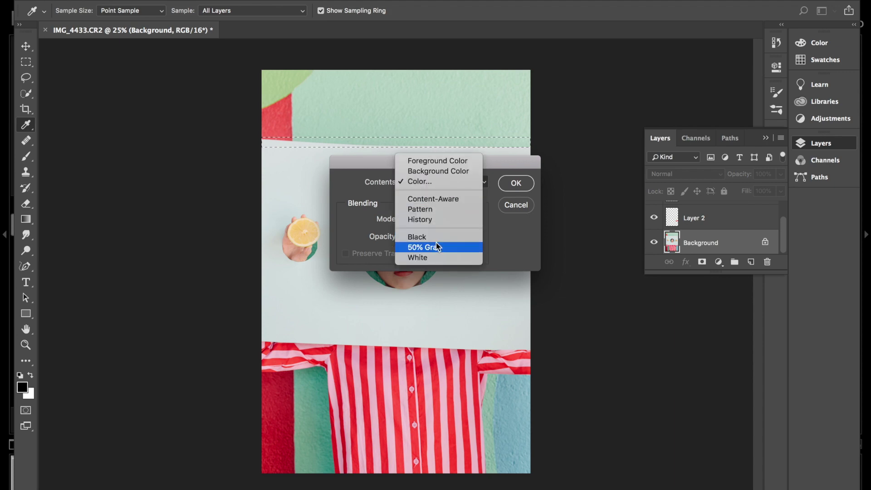
click(445, 199)
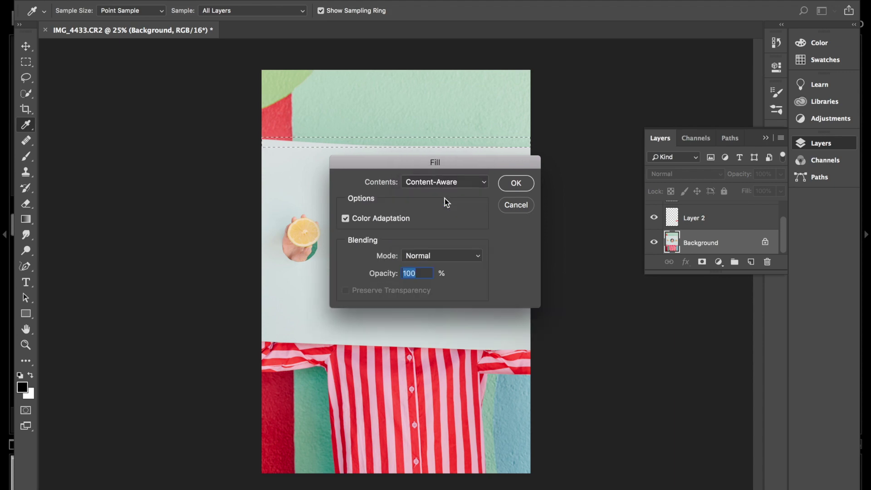
click(518, 184)
key(m)
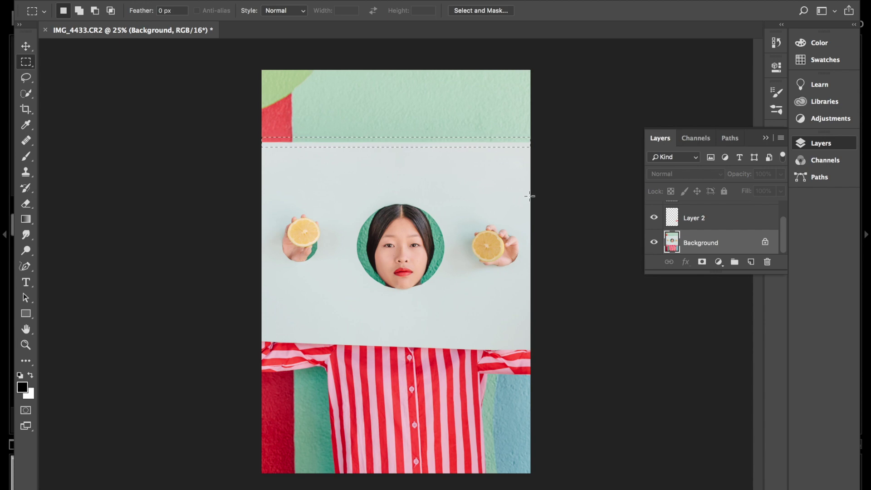
- Inspect the filled upper edge of the board up close, and undo back to the unfilled strip selection
key(super+equal)
key(super+equal)
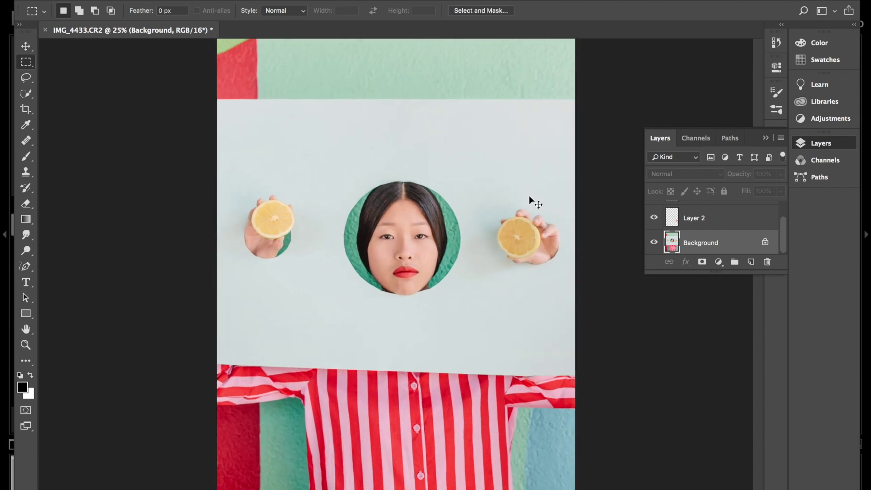
key(super+equal)
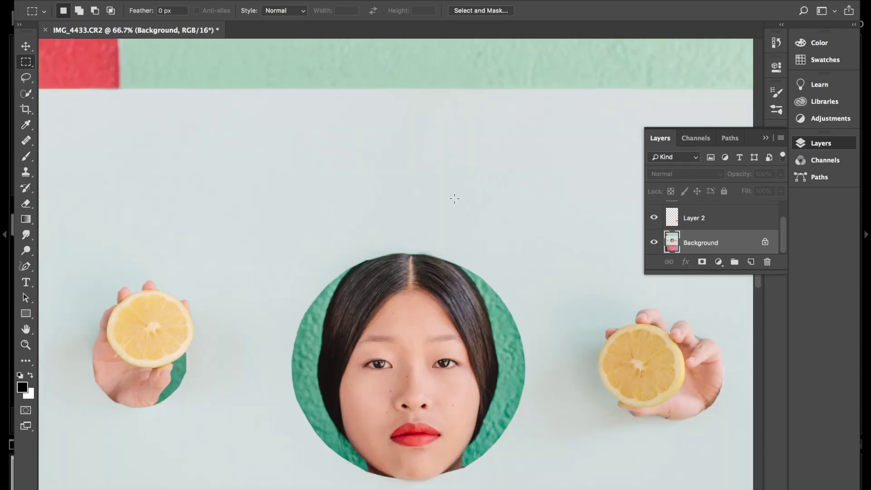
scroll(454, 198, up, 3)
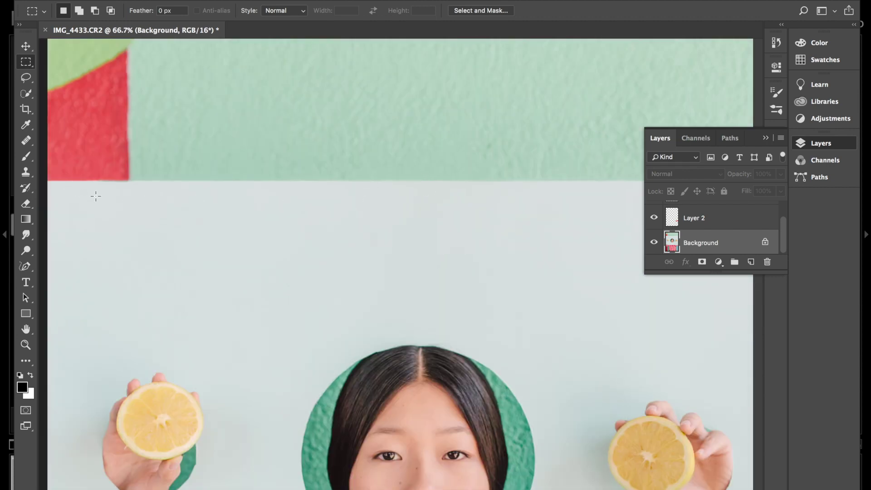
key(super+minus)
key(super+minus)
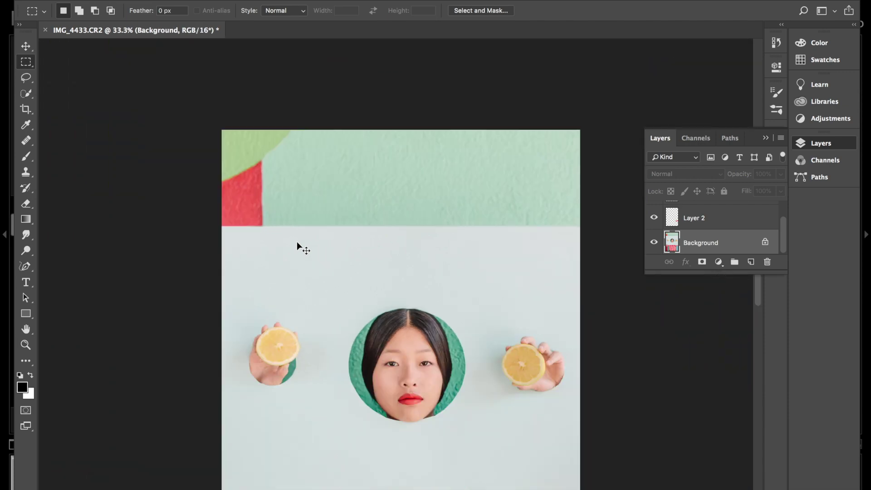
key(super+minus)
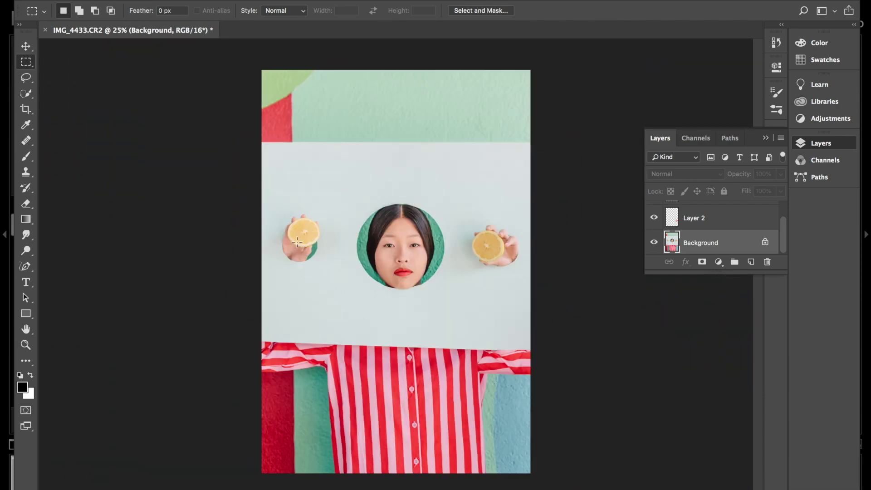
key(super+z)
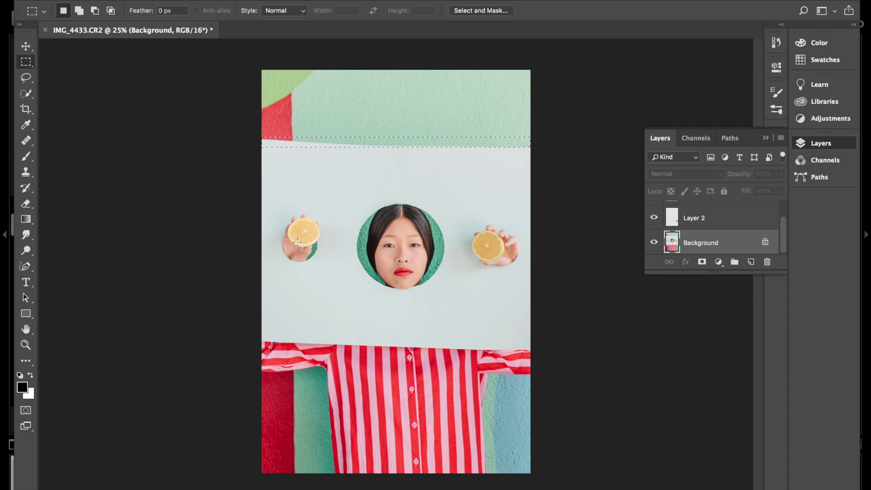
- Transform the strip selection along the board's upper edge, moving it slightly lower to about Y 990 px
right_click(402, 145)
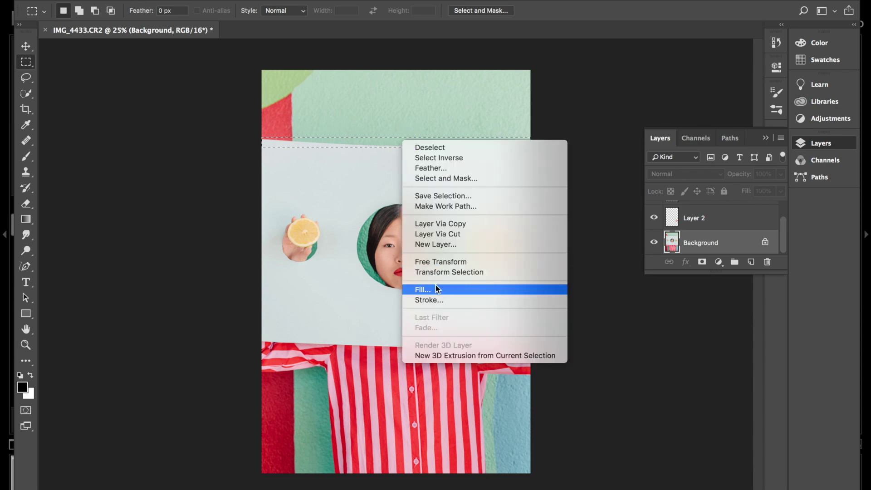
click(565, 104)
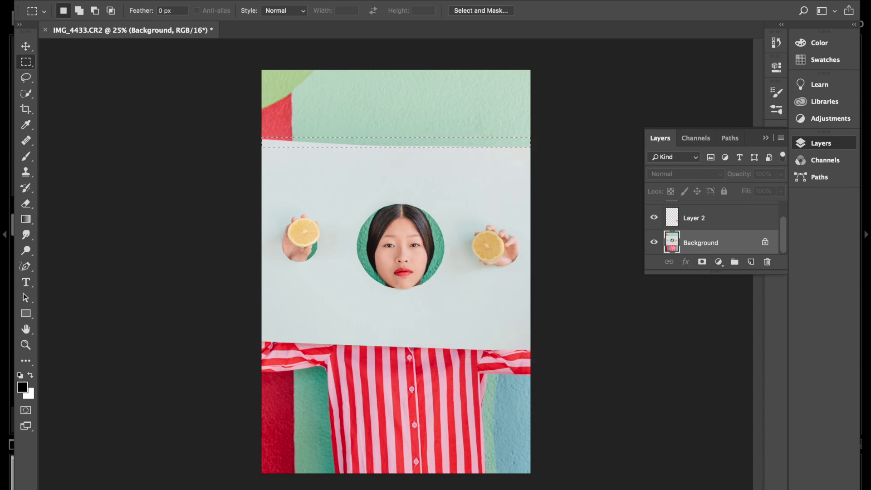
click(267, 0)
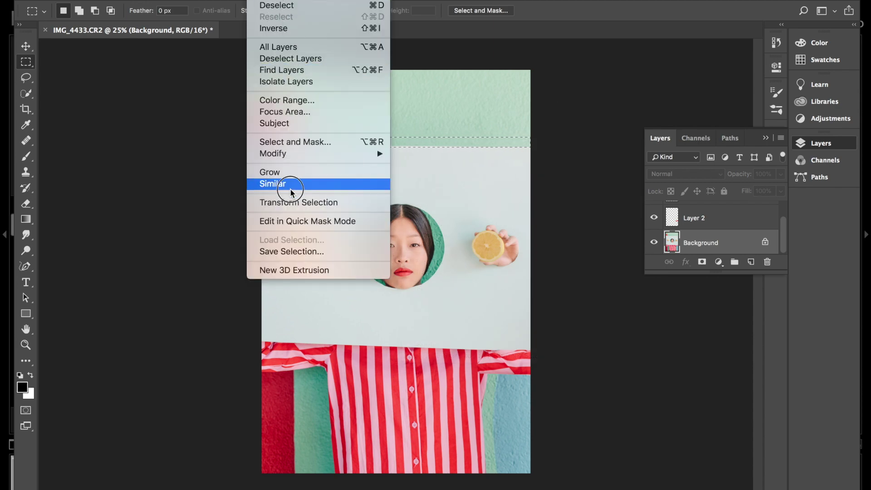
click(295, 202)
drag(410, 146, 412, 146)
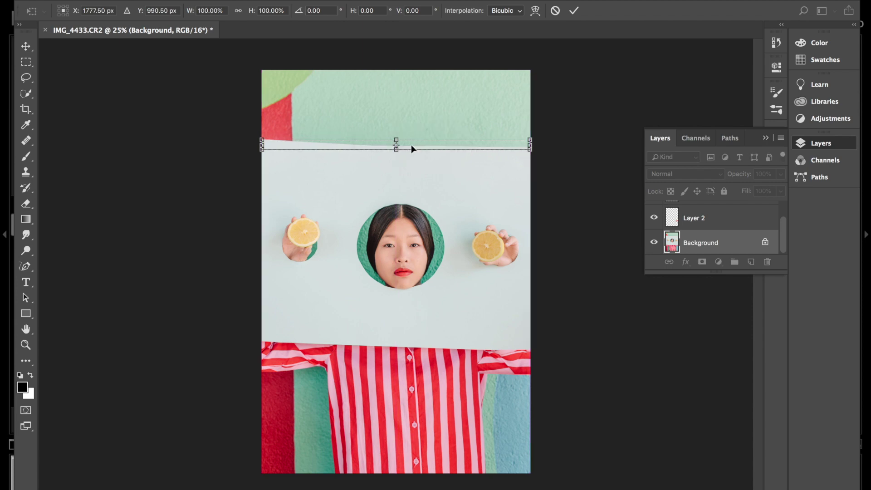
key(Return)
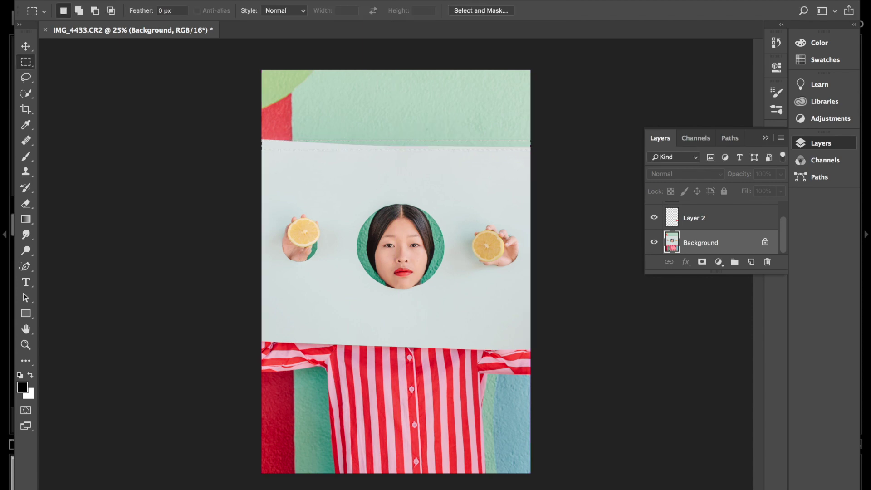
- Try filling the upper strip selection with solid color #d8dcdd sampled from the board near the edge
right_click(308, 146)
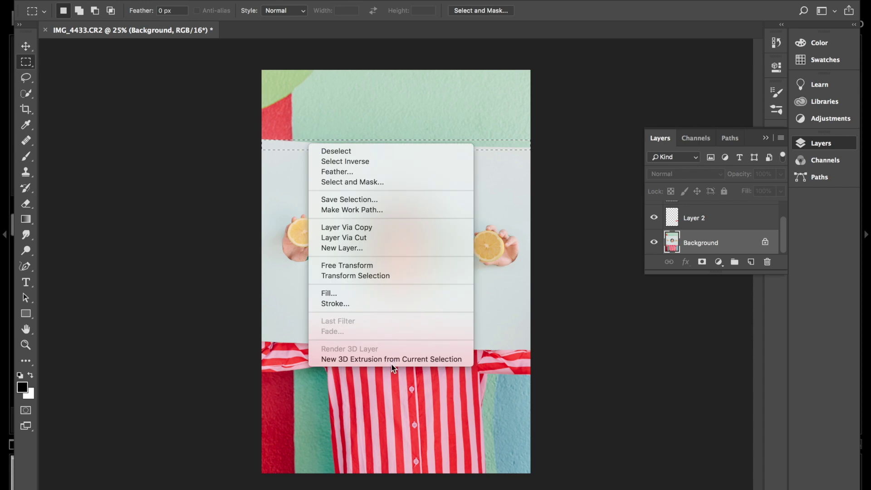
click(356, 294)
click(414, 183)
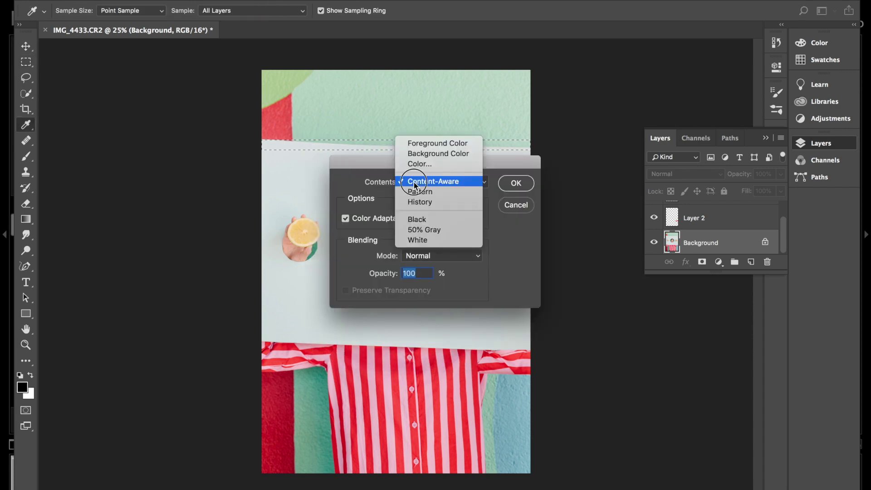
click(415, 167)
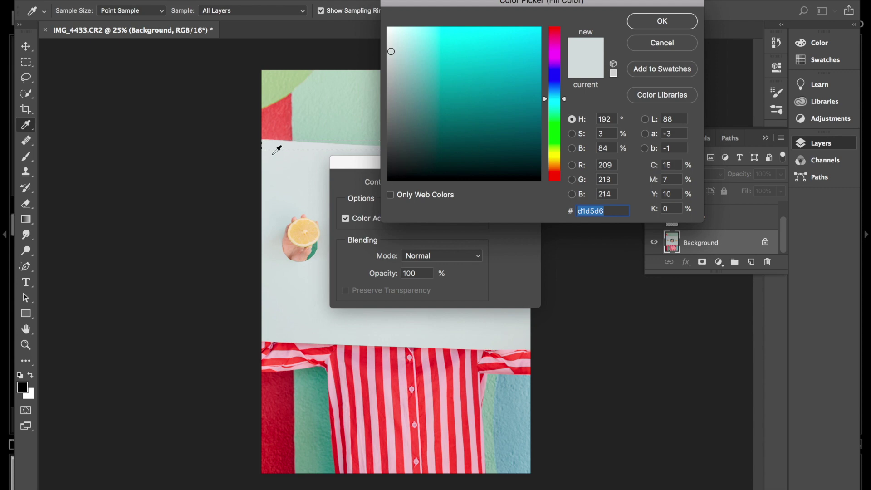
drag(408, 2, 517, 1)
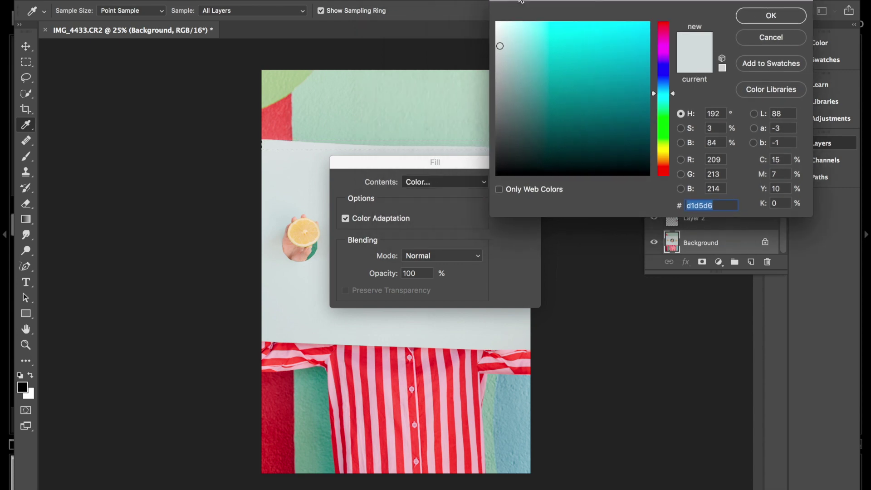
click(331, 149)
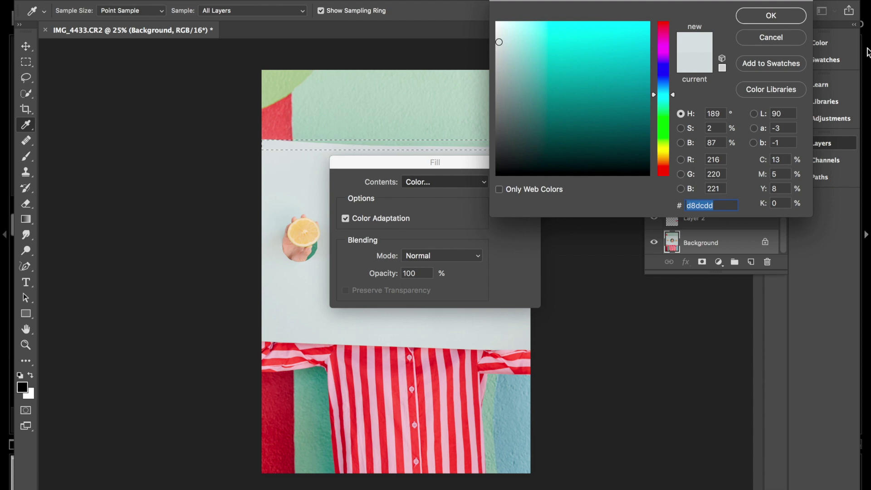
click(776, 18)
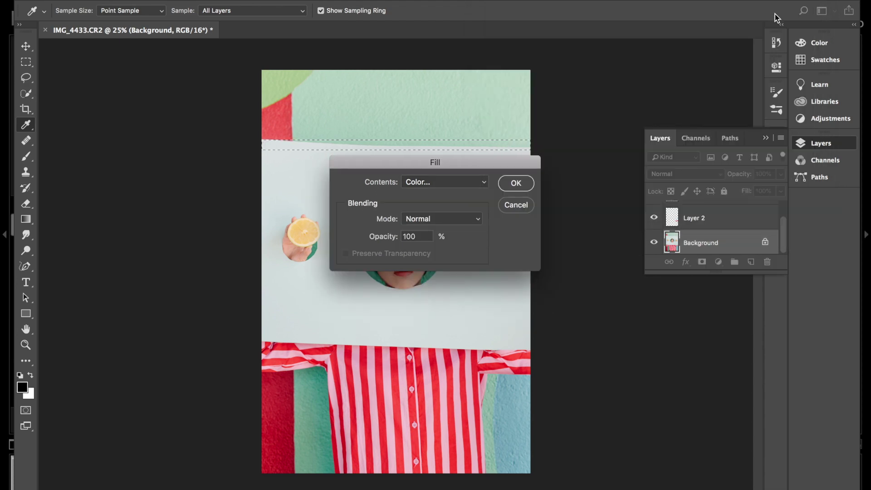
click(523, 182)
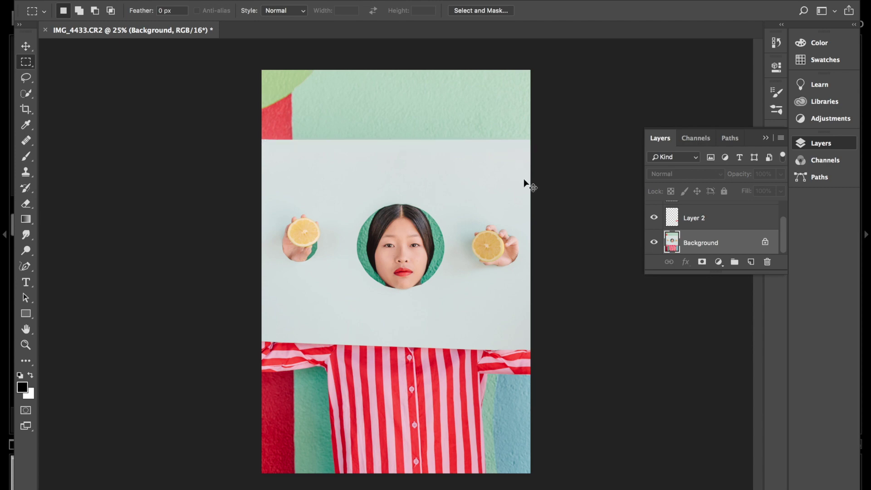
- Inspect the solid-filled upper edge up close, and undo back to the unfilled strip selection
key(super+equal)
key(super+equal)
key(super+equal)
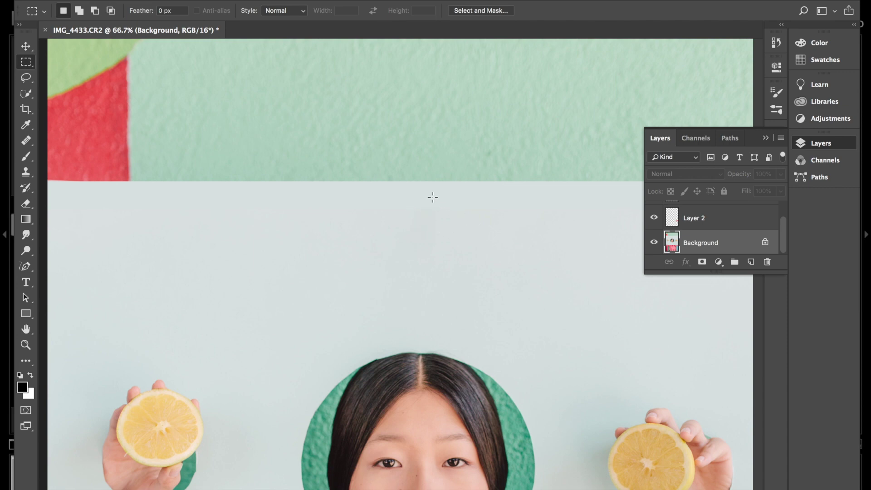
key(ctrl+minus)
key(ctrl+minus)
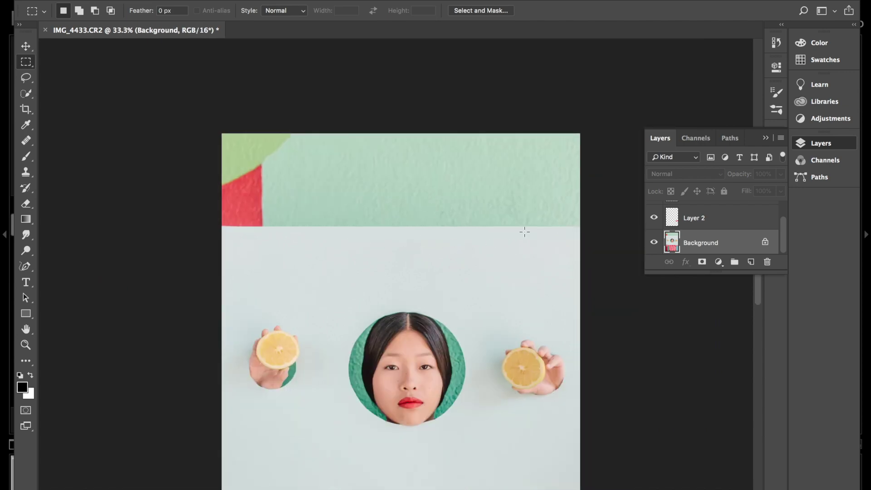
scroll(581, 234, down, 5)
scroll(581, 233, left, 1)
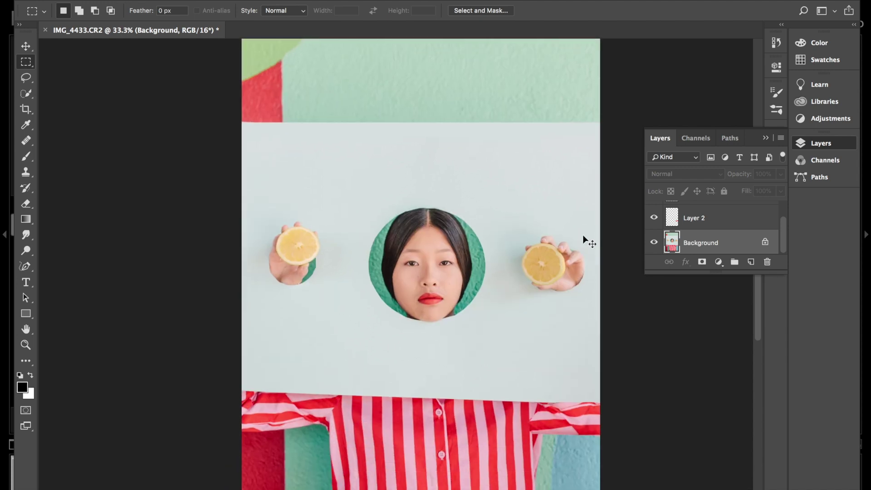
key(super+alt+z)
key(super+alt+z)
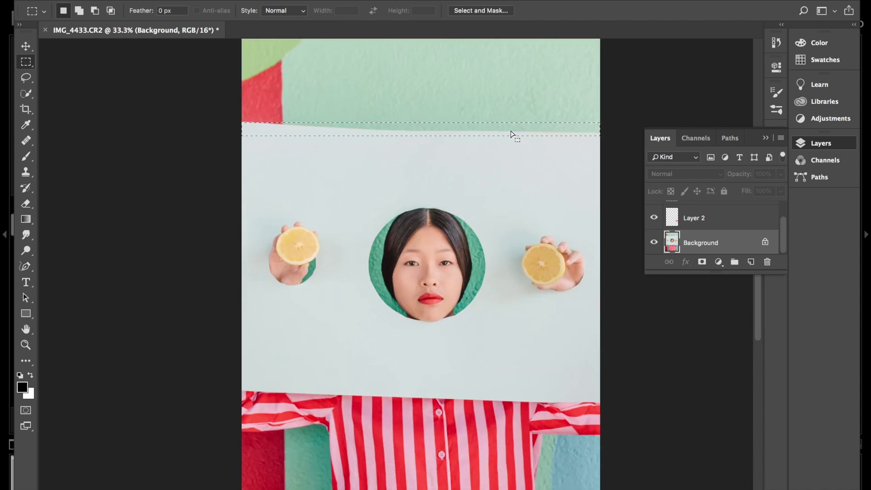
- Fill the repositioned strip along the board's upper edge with Content-Aware contents, and deselect it
right_click(441, 131)
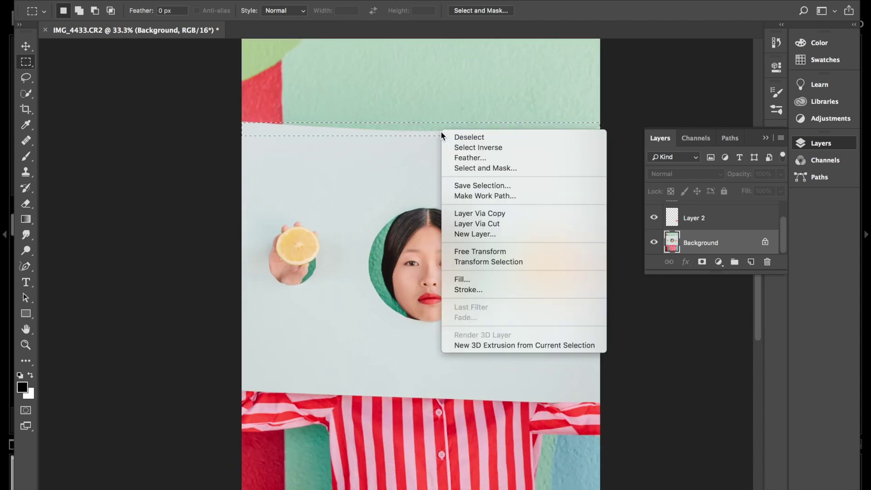
click(472, 278)
click(437, 182)
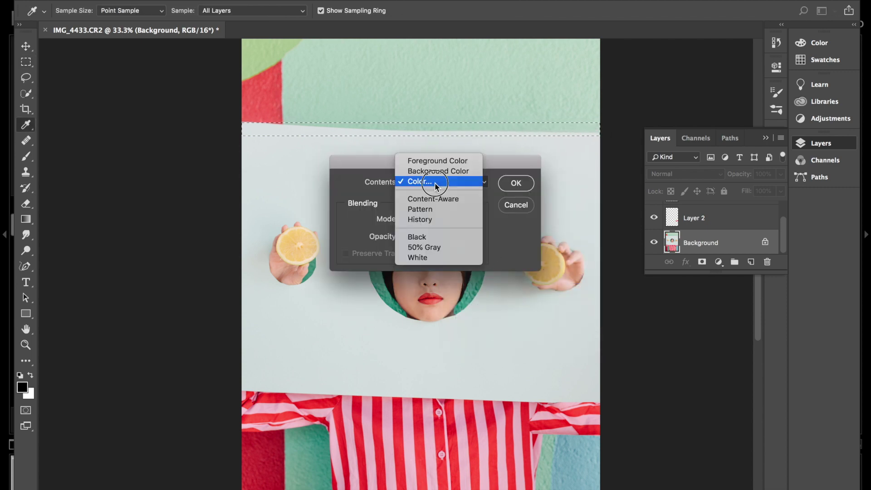
click(415, 199)
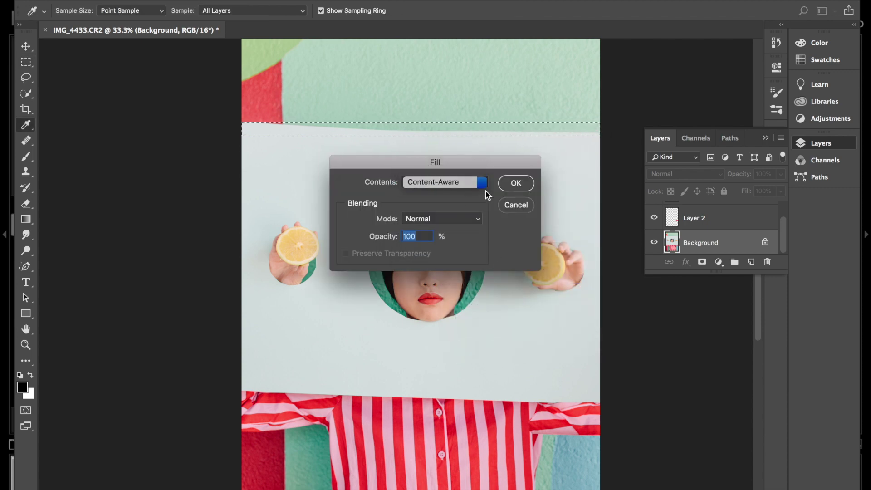
click(516, 183)
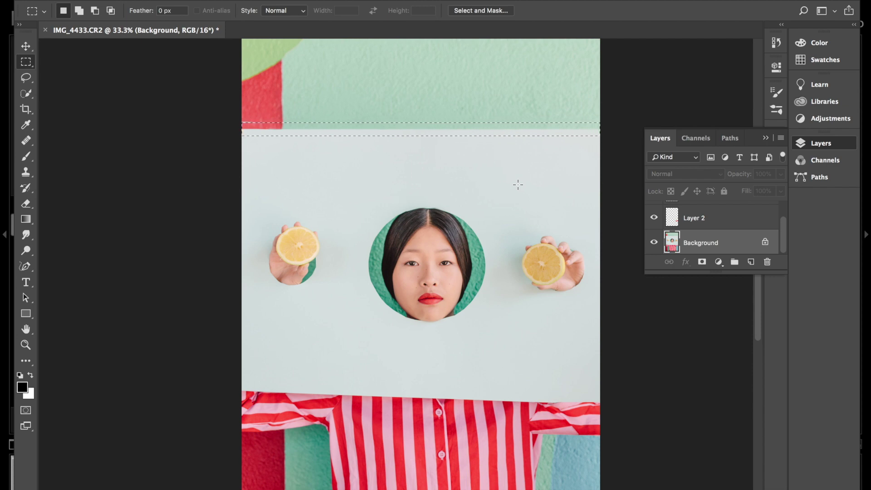
key(super+d)
- Sample the red wall just above the board's upper edge with the Healing Brush at size 90
click(27, 140)
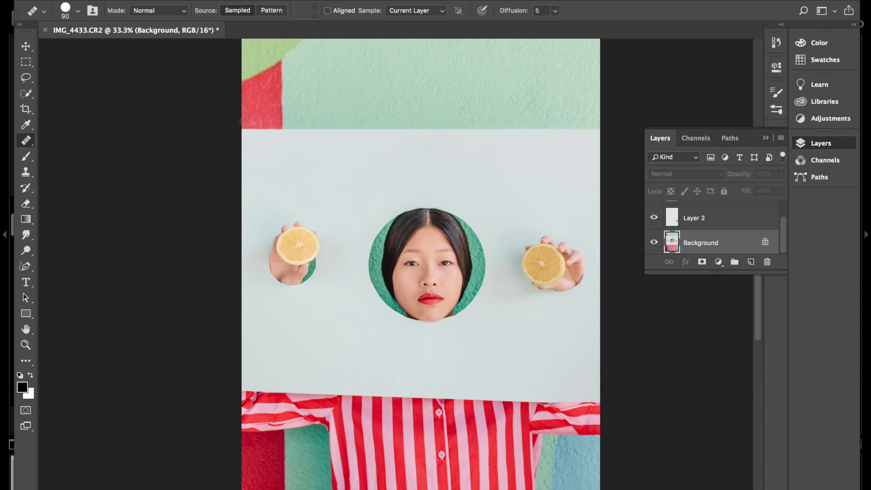
alt+click(270, 122)
key(super+minus)
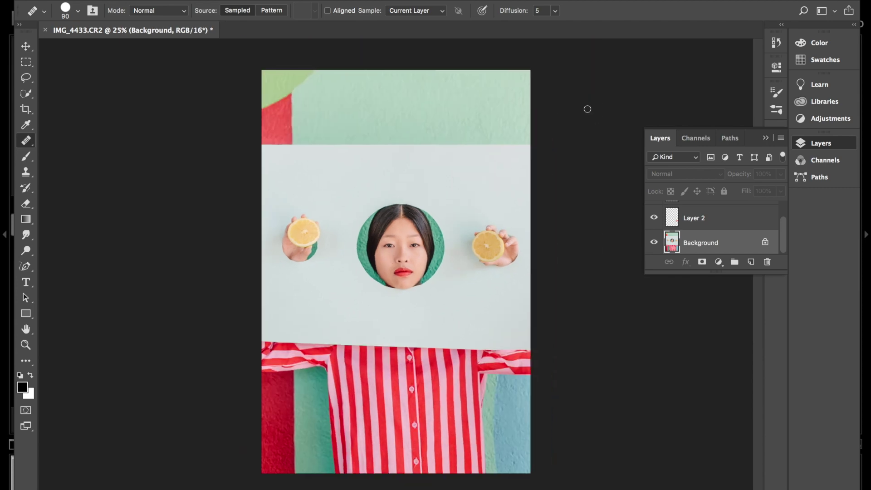
- Select a thin full-width rectangular strip along the board's slanted lower edge on the Background layer
click(26, 61)
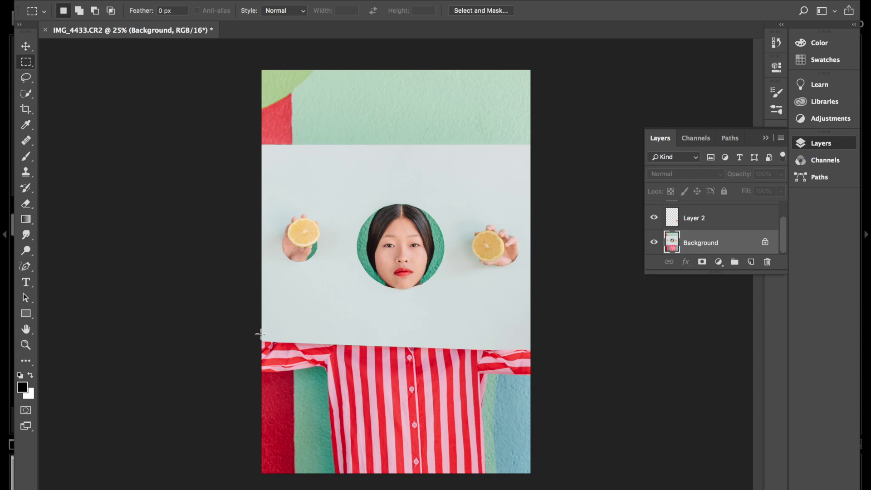
drag(262, 334, 537, 351)
- Transform the lower strip selection, reducing its height to about 81% by lowering its upper side
click(260, 0)
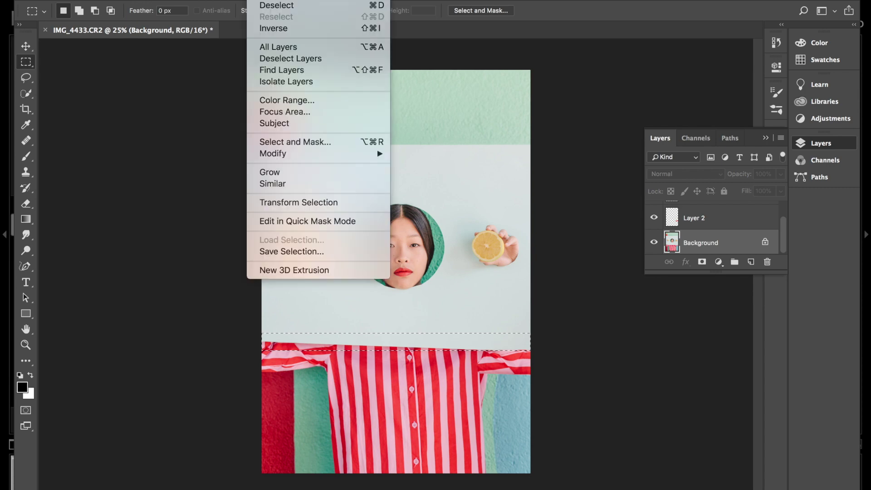
click(300, 202)
drag(399, 336, 396, 344)
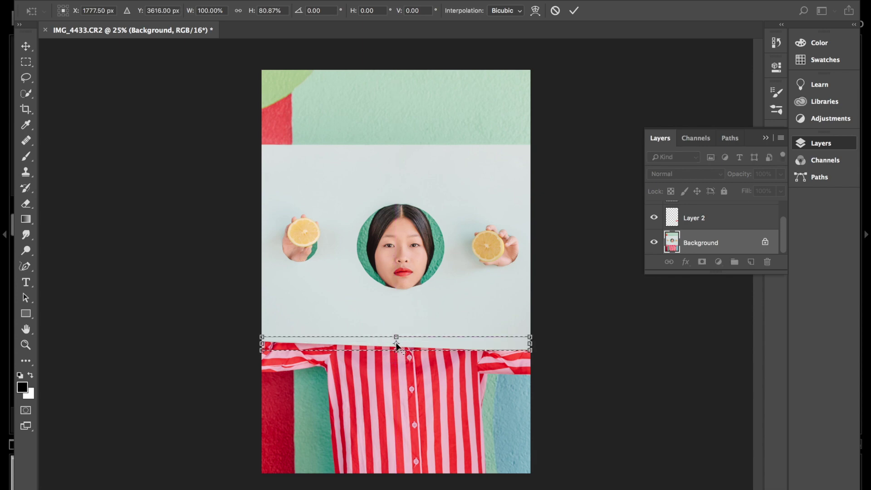
key(Return)
- Try filling the shortened strip along the board's lower edge with Content-Aware contents
right_click(398, 348)
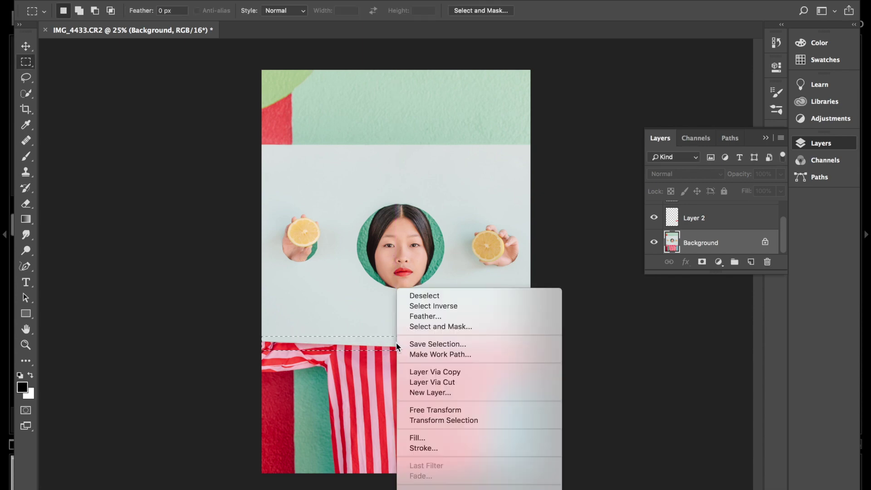
click(420, 436)
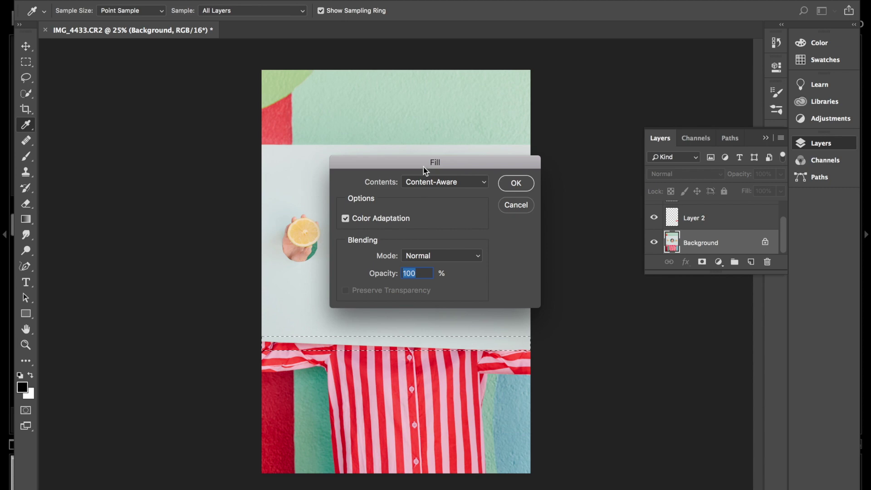
click(518, 183)
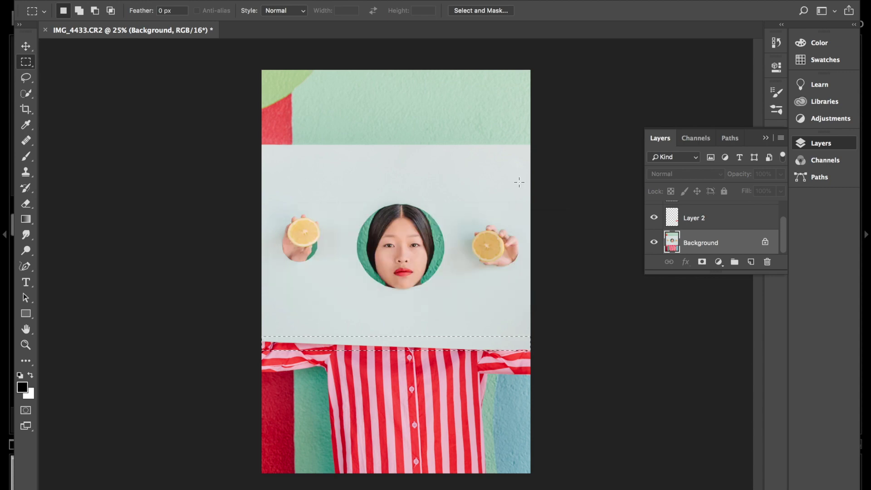
- Hide and show Layer 1 to compare the filled lower edge with the layer above it
scroll(700, 240, up, 3)
click(652, 216)
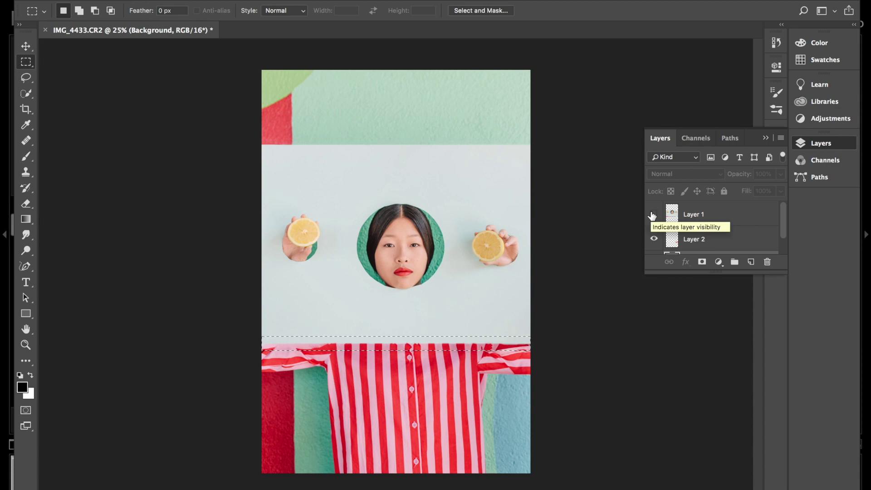
click(654, 215)
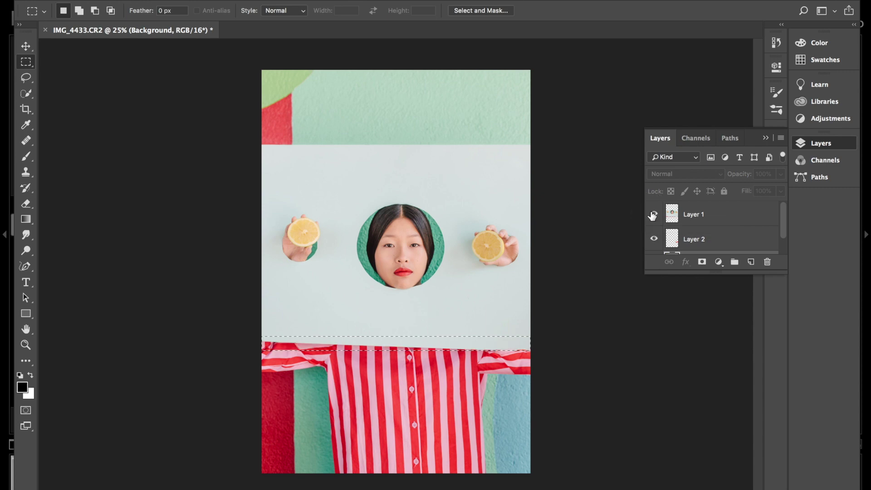
scroll(654, 217, down, 1)
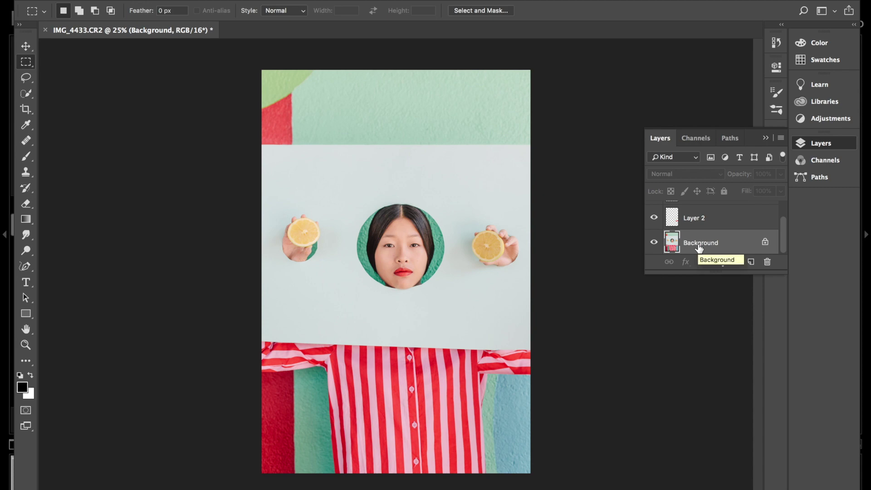
- Fill the selected strip along the board's lower edge on the Background layer with the sampled board color #d3d8d9
right_click(366, 338)
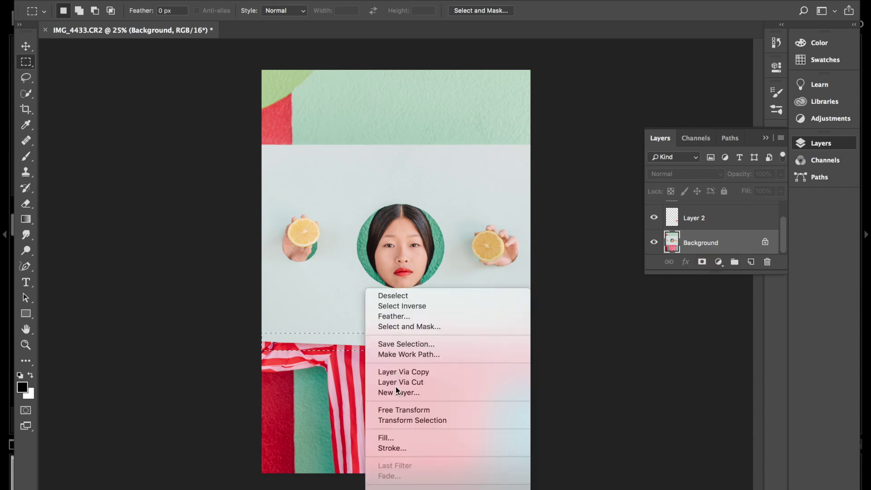
click(418, 439)
click(443, 186)
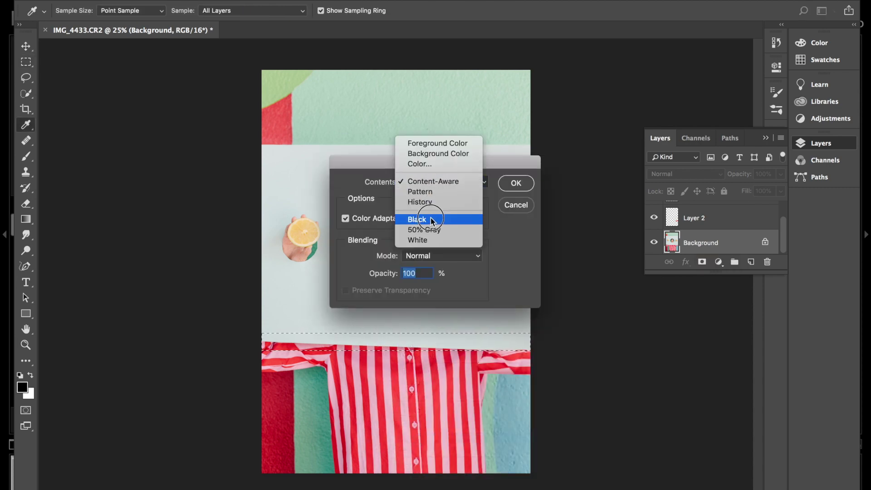
click(427, 164)
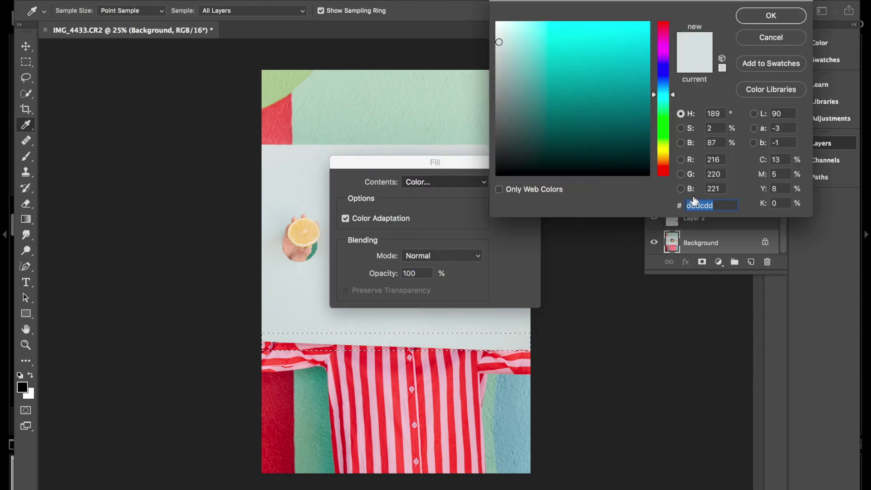
click(338, 327)
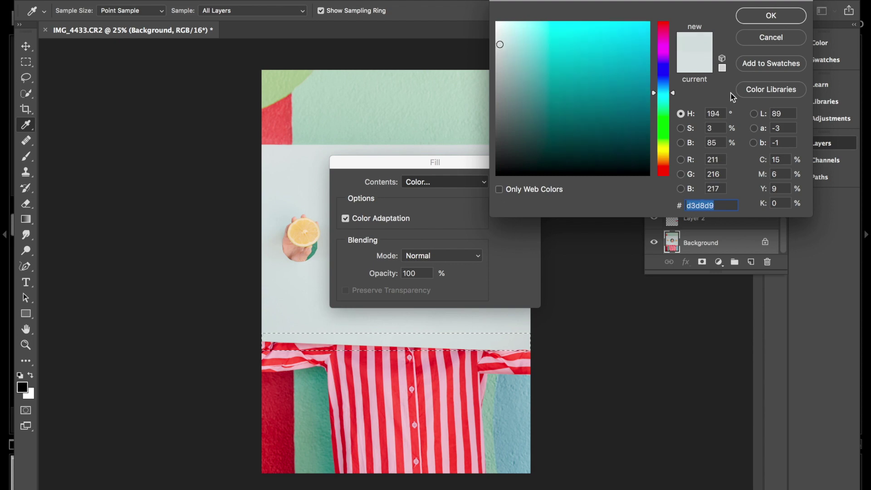
click(762, 18)
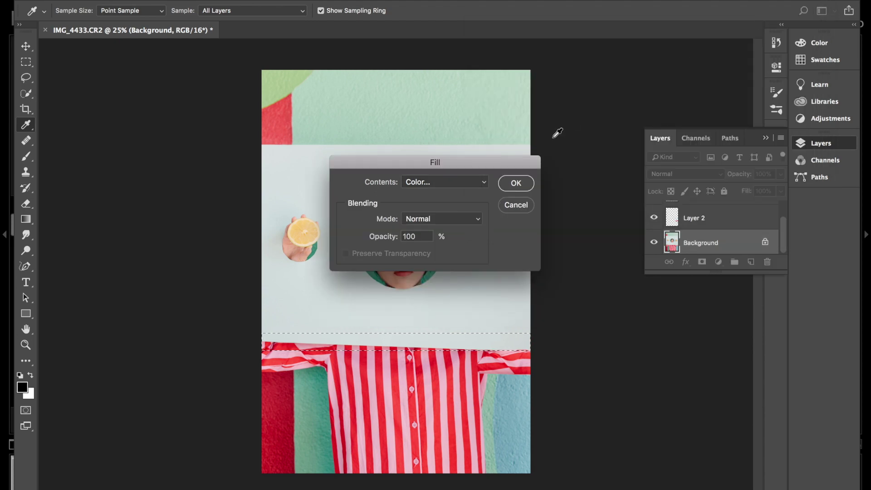
click(522, 181)
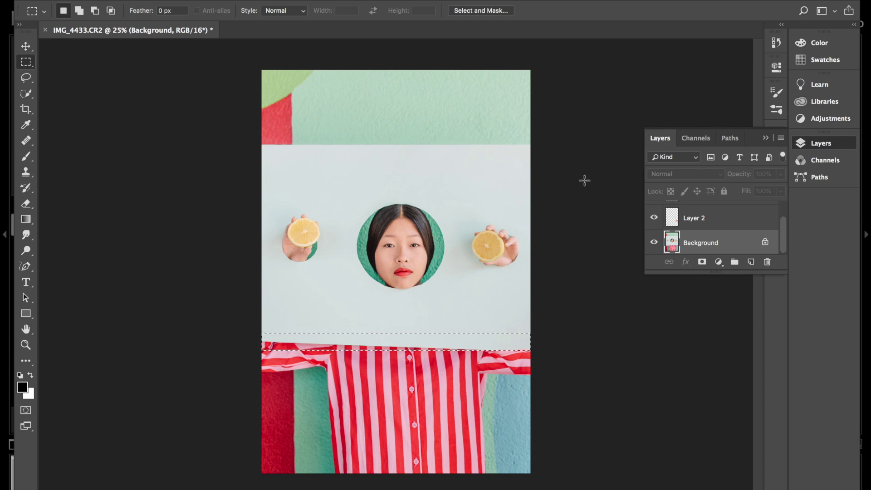
- Clear Layer 1's lower strip from the left edge of the image up to the right sleeve, and deselect
scroll(722, 227, up, 1)
click(703, 222)
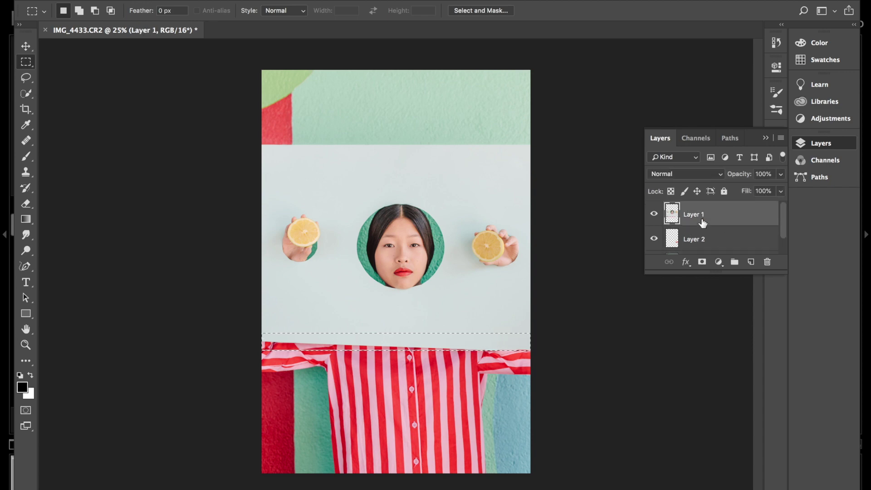
click(655, 214)
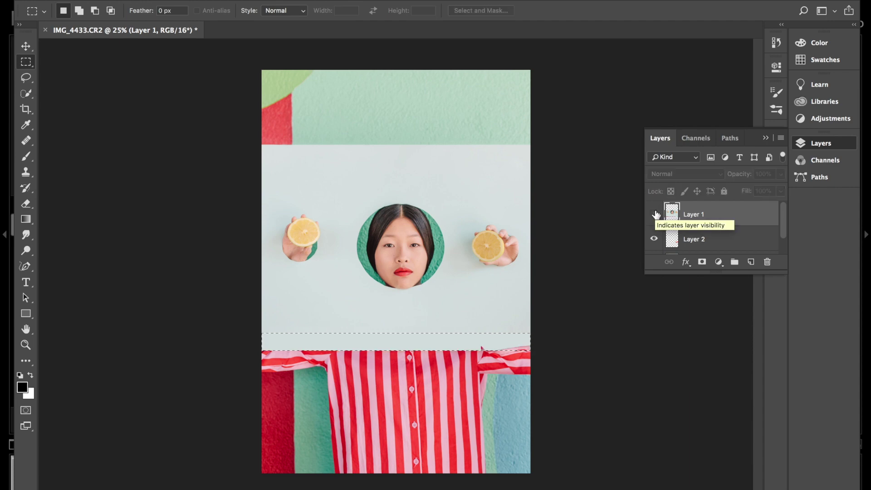
click(655, 214)
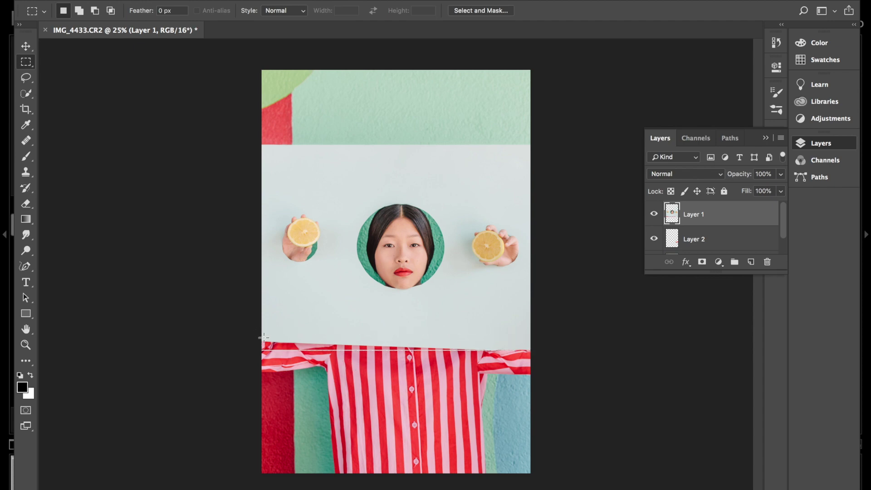
drag(411, 357, 476, 358)
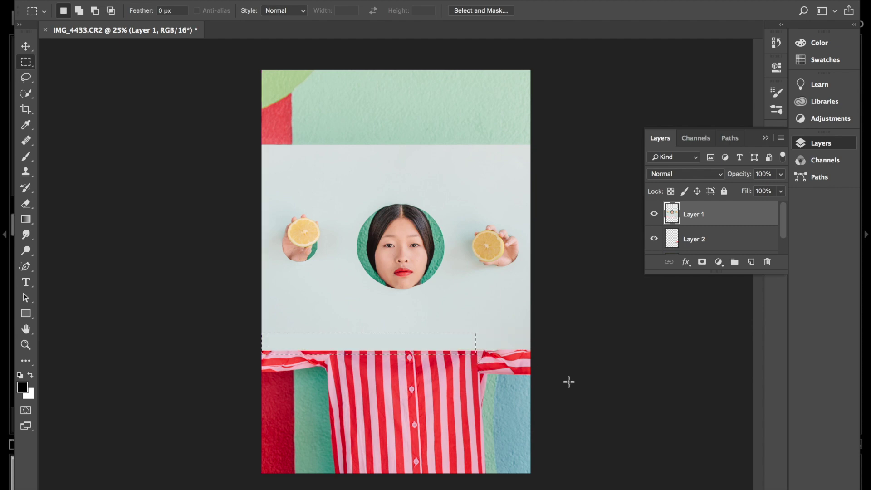
click(590, 393)
- Examine the board edge above the right sleeve up close, hiding and showing Layer 1 to compare
key(super+plus)
key(super+plus)
scroll(590, 397, right, 4)
scroll(590, 397, down, 2)
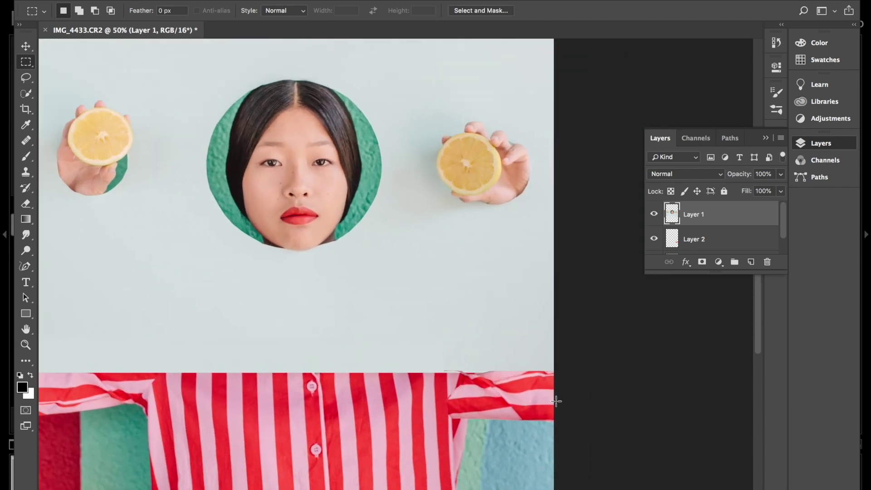
scroll(556, 401, down, 1)
key(super+plus)
scroll(555, 426, down, 2)
scroll(555, 425, right, 1)
scroll(555, 425, down, 1)
scroll(555, 425, right, 1)
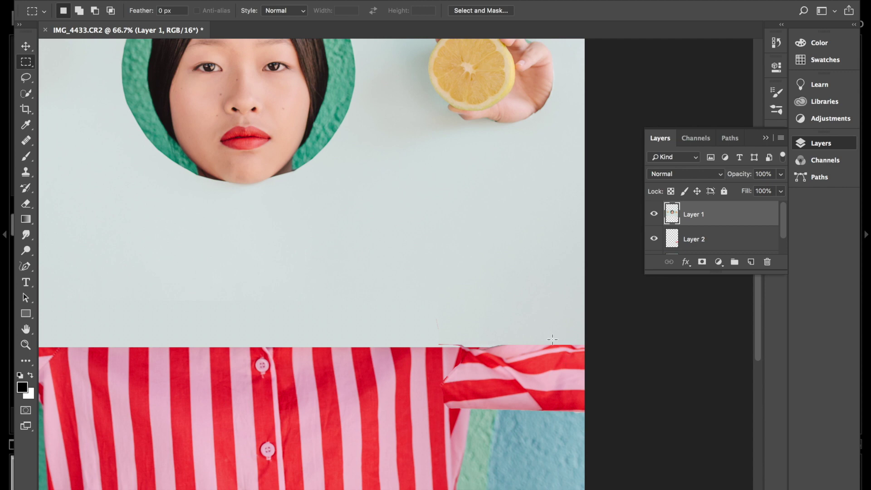
scroll(553, 340, down, 2)
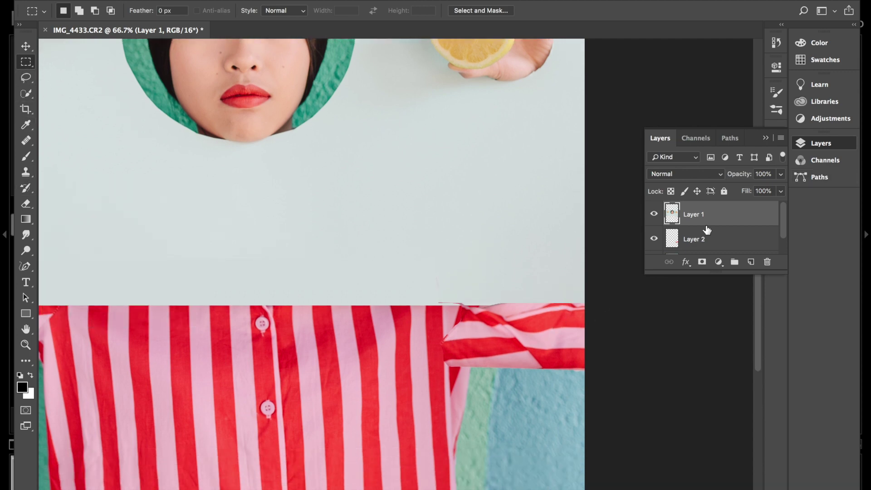
scroll(706, 230, down, 1)
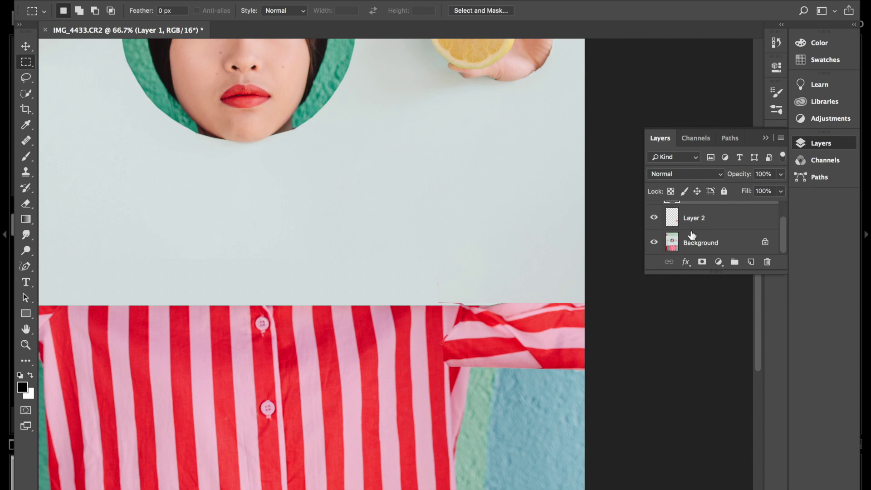
scroll(656, 234, up, 1)
click(654, 216)
click(654, 219)
click(654, 218)
click(653, 219)
click(653, 219)
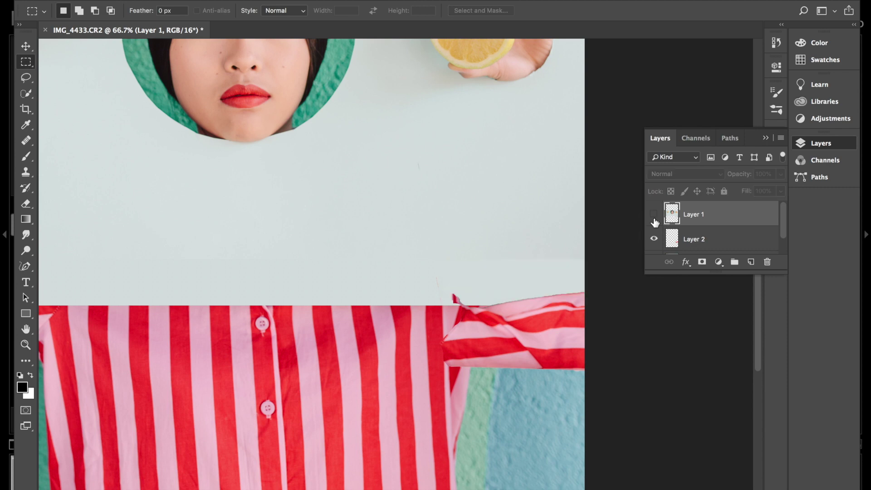
click(654, 219)
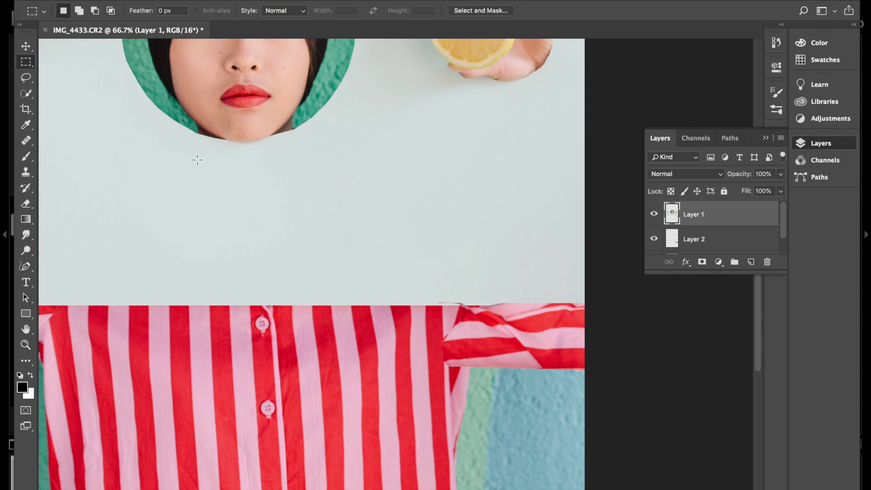
- Heal the short vertical seam above the right sleeve on Layer 1 with the Healing Brush, sampling the clean board nearby
click(28, 143)
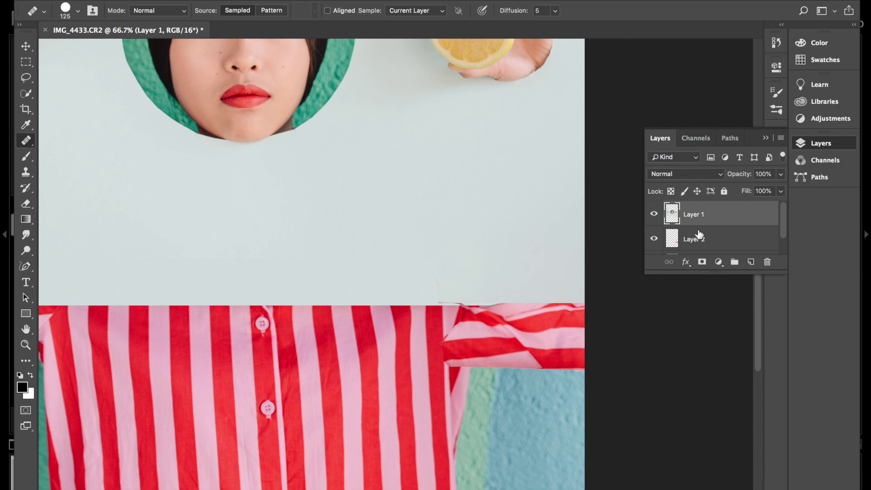
scroll(690, 237, down, 2)
click(683, 243)
click(392, 273)
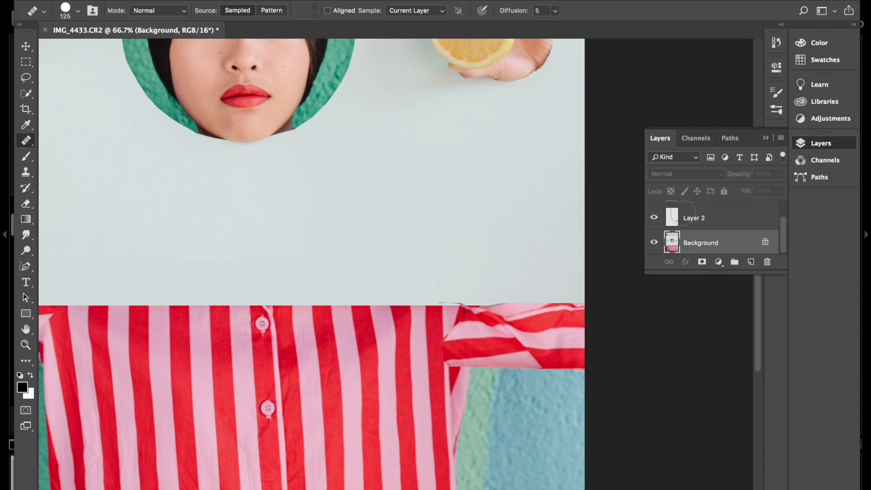
scroll(692, 211, up, 2)
click(694, 215)
alt+click(399, 267)
click(438, 282)
drag(484, 289, 485, 290)
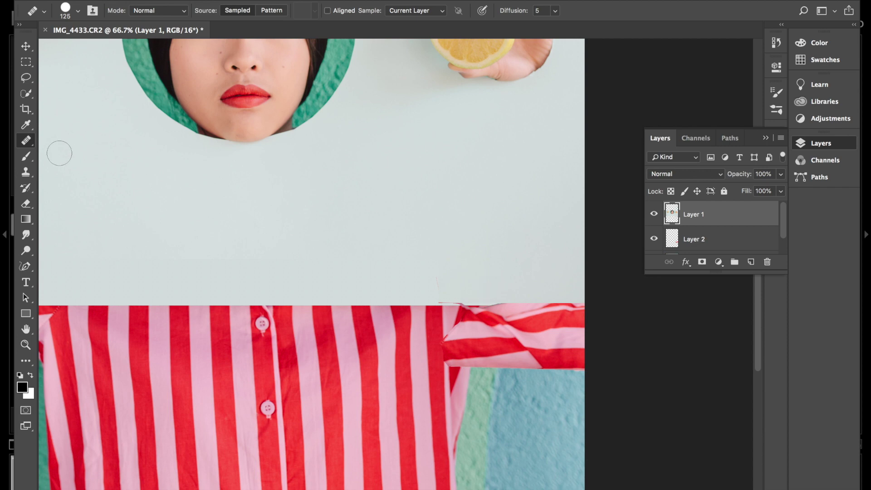
- Enlarge the healing brush to 175 and toggle the Background and Layer 1 visibility to inspect the seam
key(bracketright)
key(bracketright)
scroll(657, 238, down, 1)
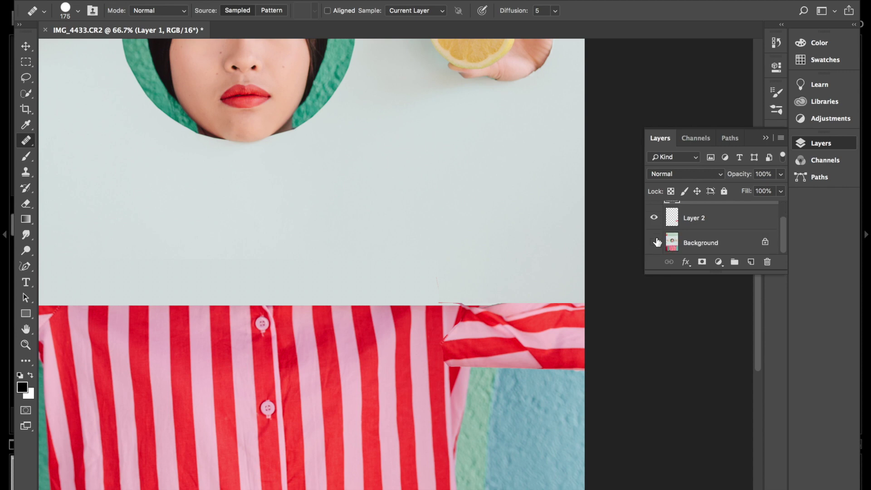
click(655, 242)
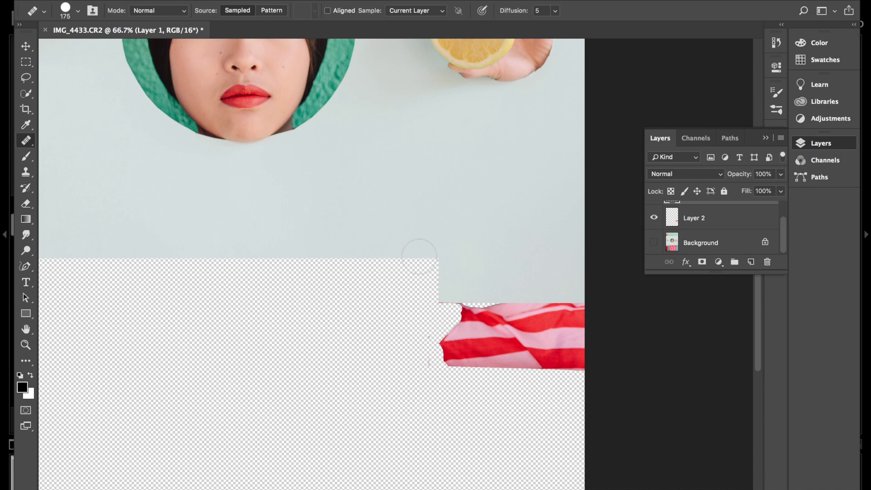
click(654, 243)
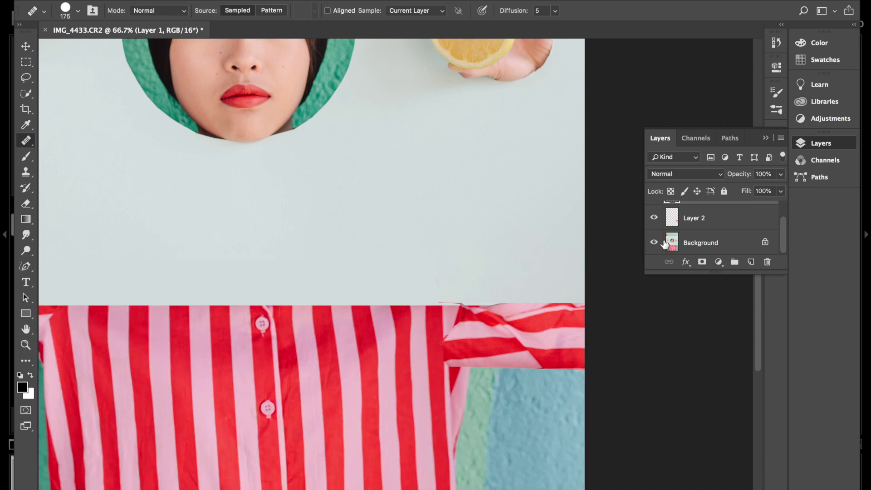
scroll(656, 241, up, 1)
click(655, 218)
click(654, 218)
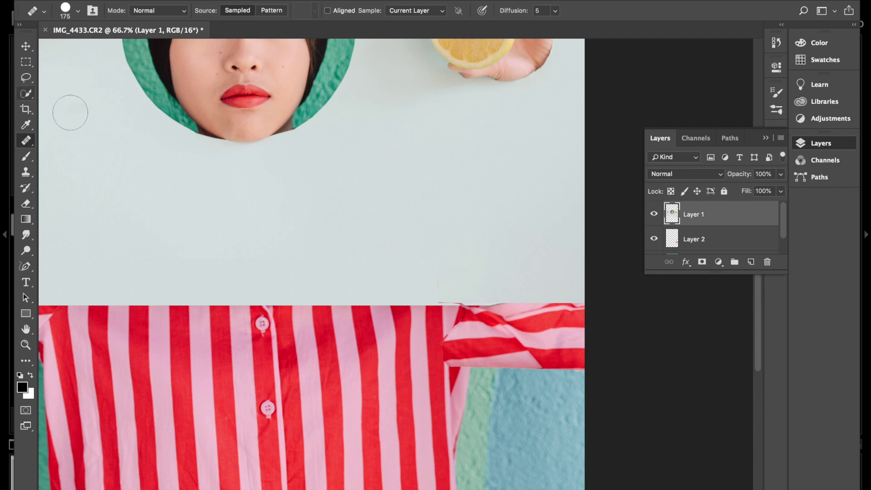
- Lasso the seam area above the right sleeve on Layer 1 and fill it with Content-Aware contents
click(28, 79)
mouse_move(448, 258)
mouse_down()
mouse_move(422, 277)
mouse_move(440, 306)
mouse_move(453, 305)
mouse_move(456, 267)
mouse_move(448, 262)
mouse_up()
right_click(445, 274)
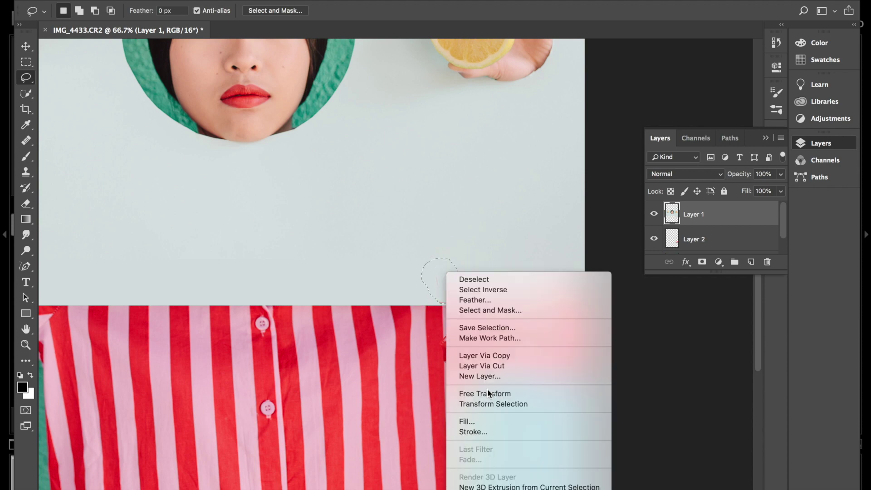
click(470, 418)
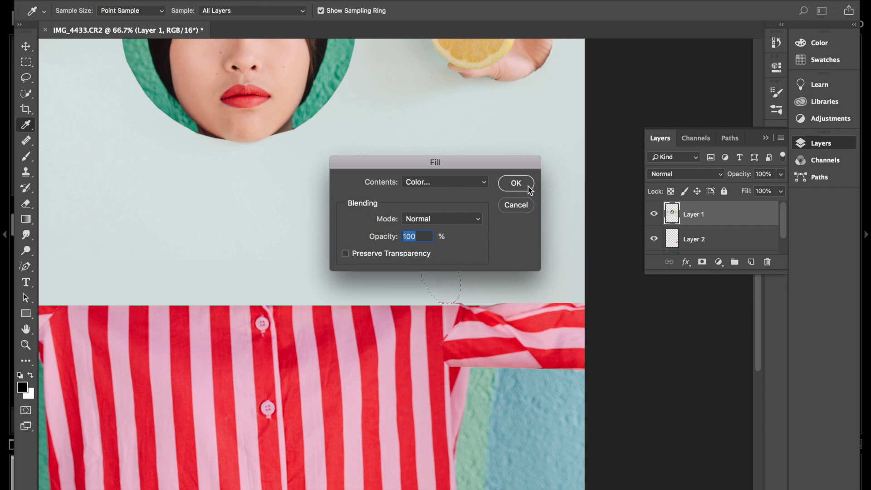
click(486, 182)
click(434, 194)
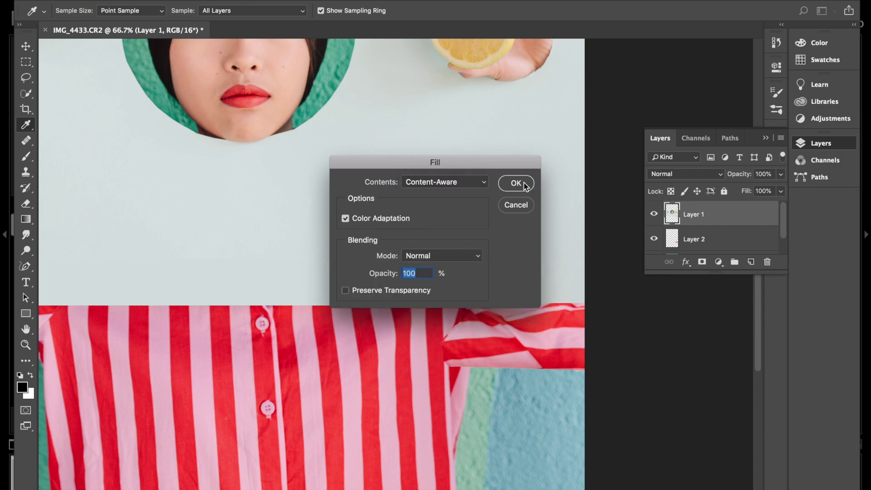
click(516, 183)
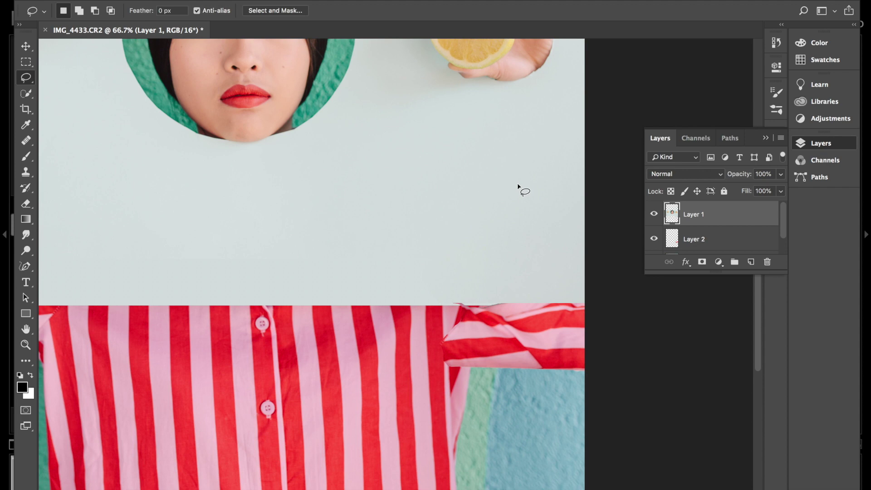
- Heal the remaining seam on Layer 1 with a size 200 Healing Brush sampled from the clean lower board
click(26, 140)
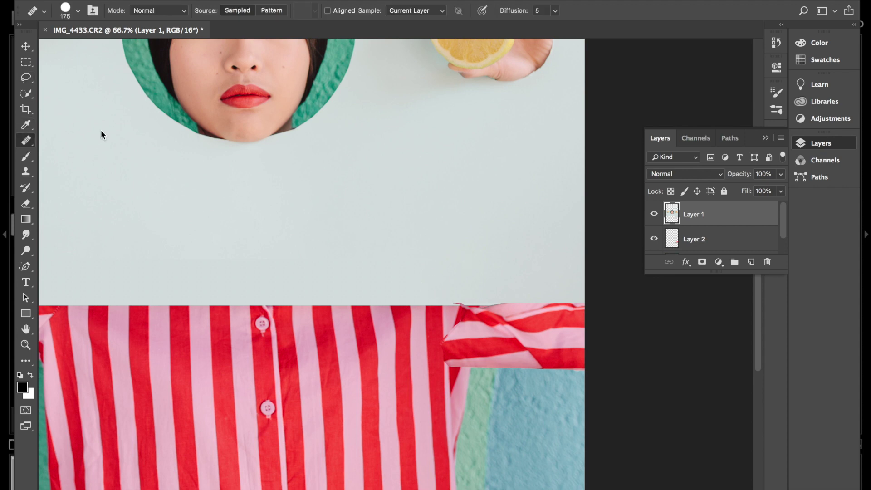
key(bracketright)
alt+click(363, 228)
alt+click(319, 240)
click(410, 259)
- Review the retouched board at 33.3% zoom, hiding and showing Layer 1 to compare
key(super+minus)
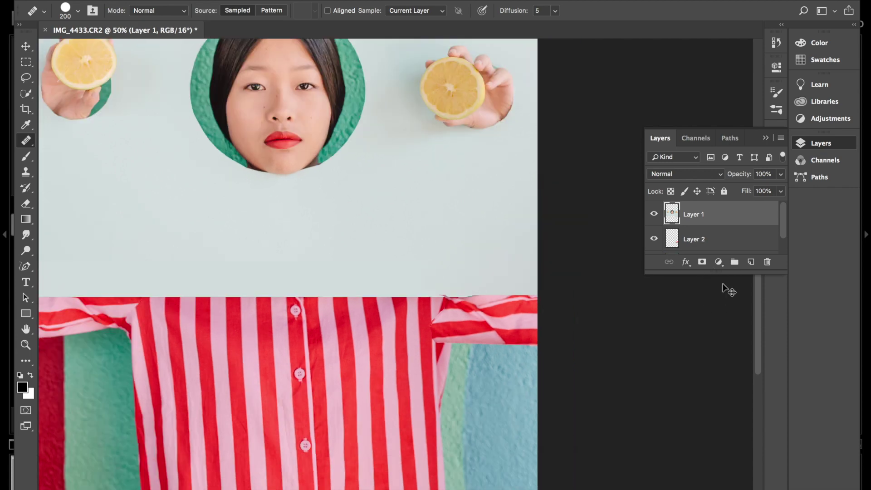
key(super+minus)
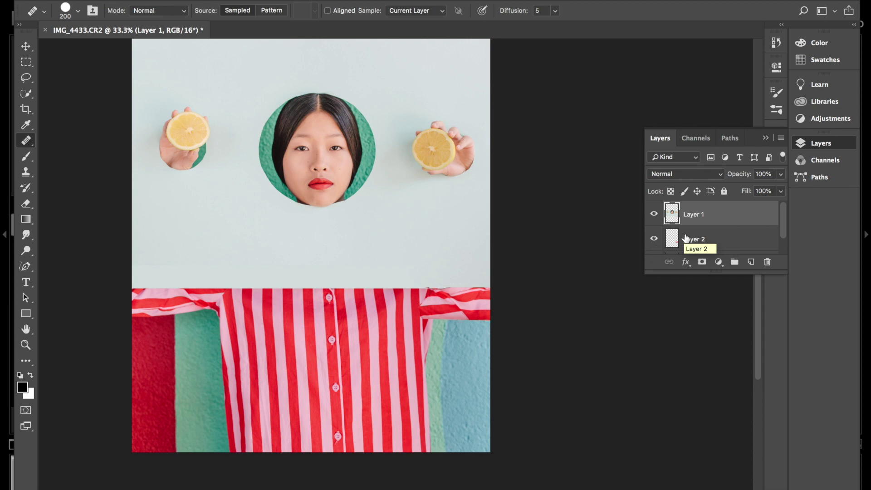
click(654, 216)
click(654, 216)
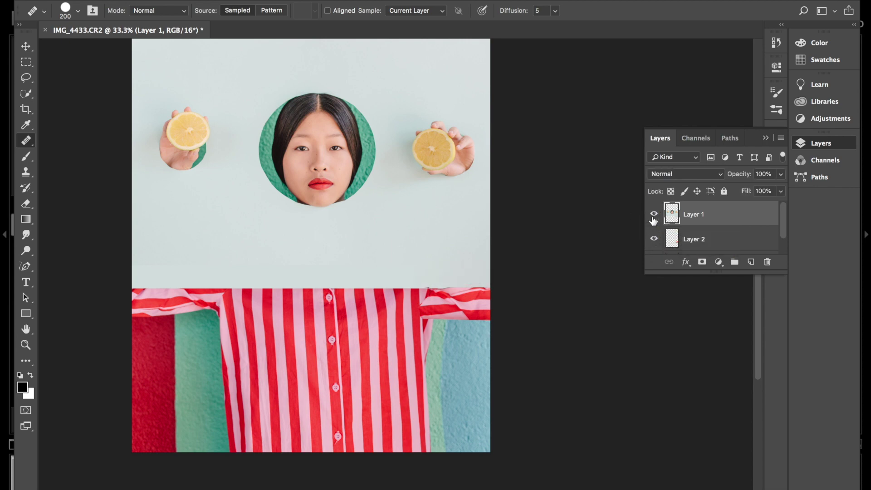
click(653, 220)
click(653, 221)
- Move the mirrored right sleeve on Layer 2 slightly upward with Free Transform and return to the Healing Brush
scroll(716, 223, down, 1)
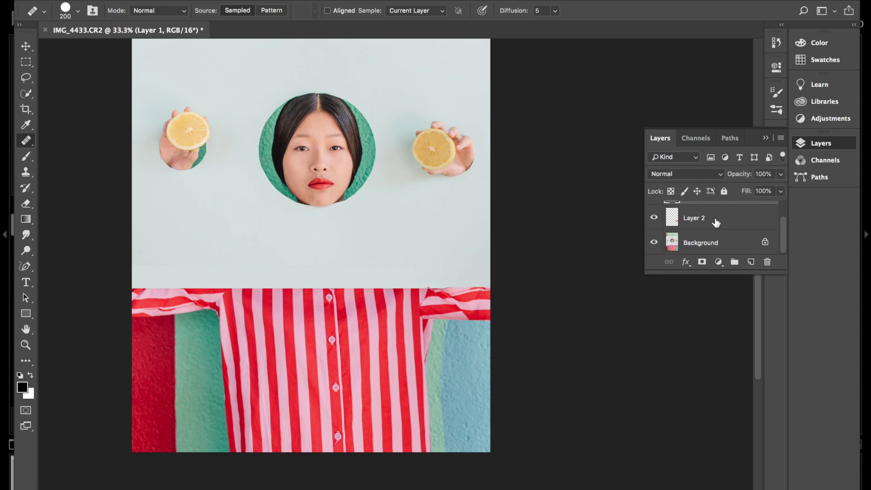
click(723, 220)
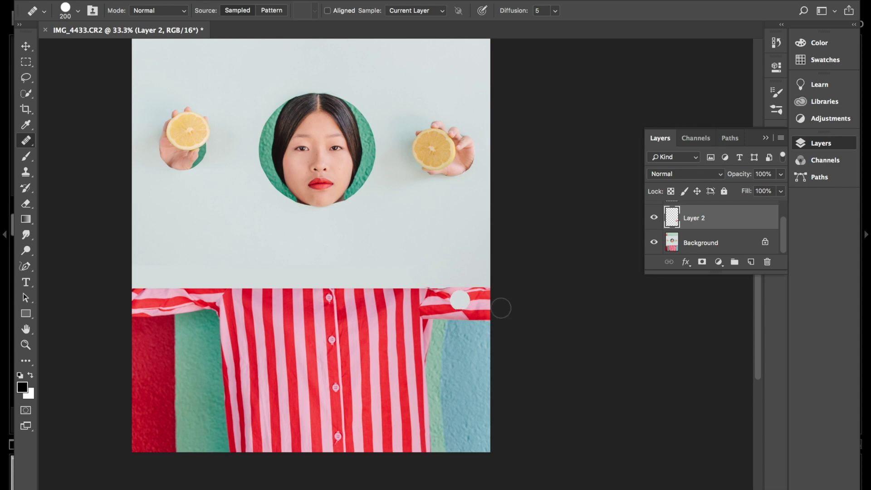
key(ctrl+t)
drag(475, 302, 475, 300)
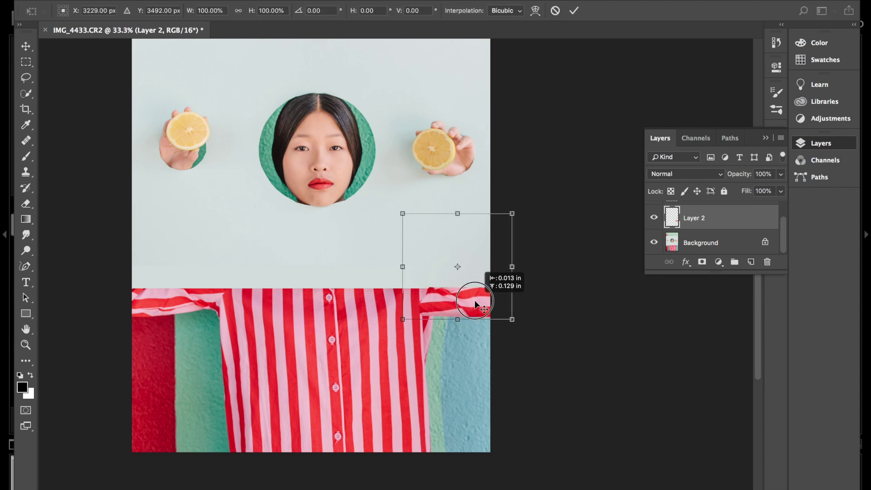
drag(475, 301, 475, 295)
key(Return)
key(j)
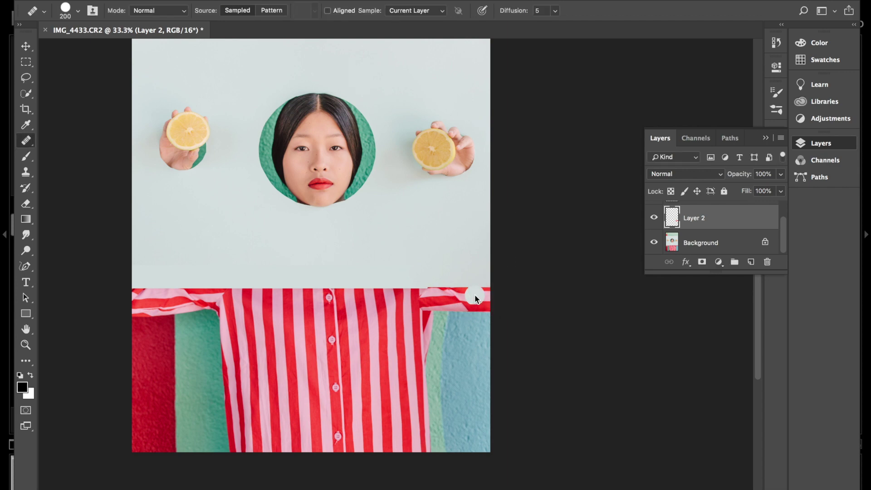
- Select Layer 1 and marquee a rectangle about 3.6 in by 1.3 in on the board just above the right sleeve
scroll(685, 230, up, 2)
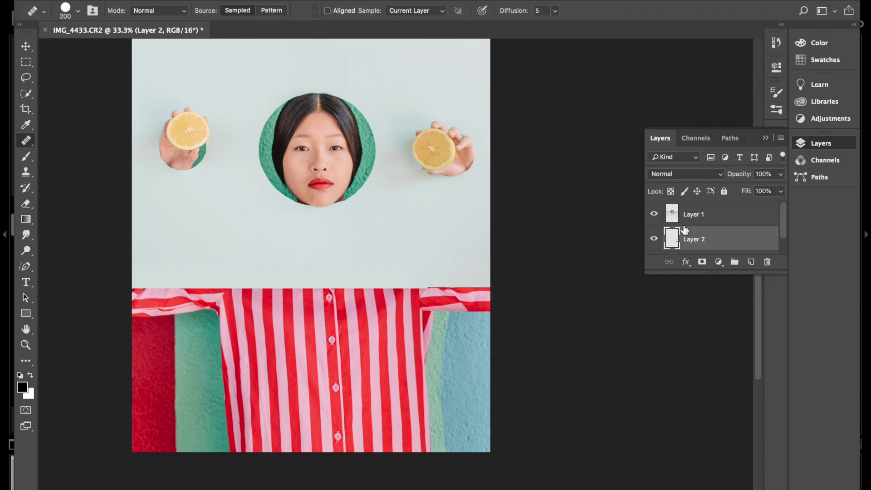
scroll(709, 242, down, 2)
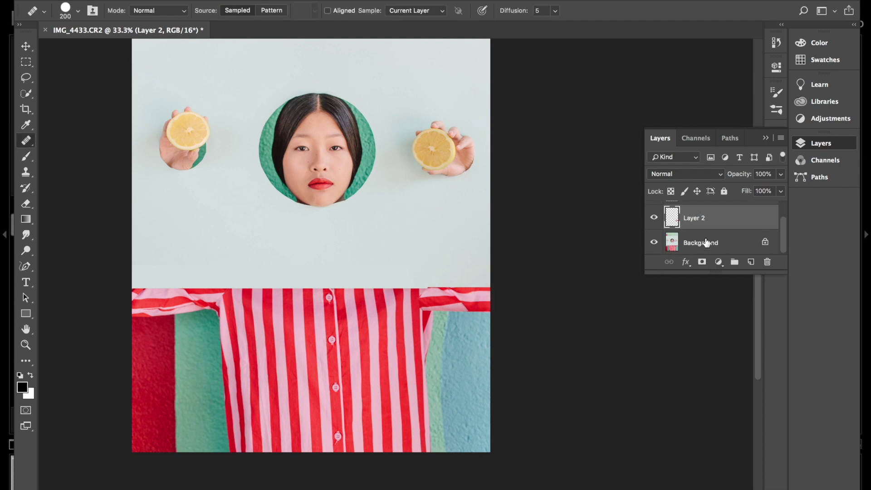
scroll(693, 221, up, 2)
click(698, 217)
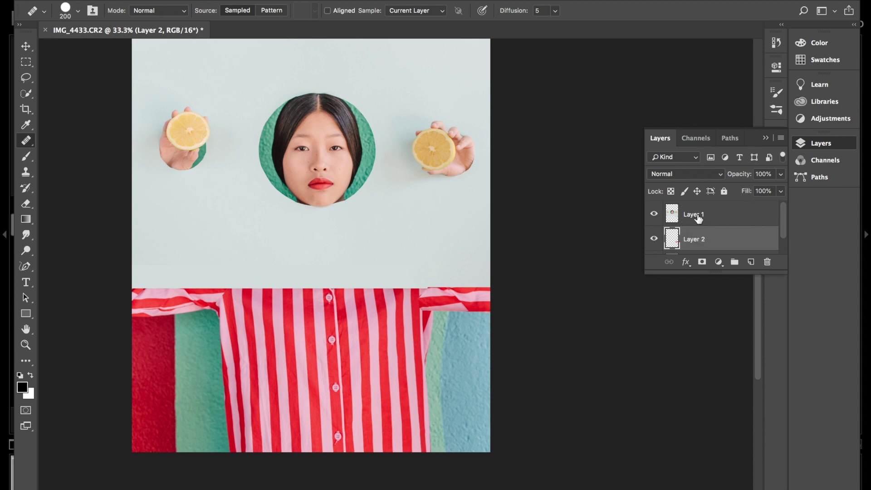
key(m)
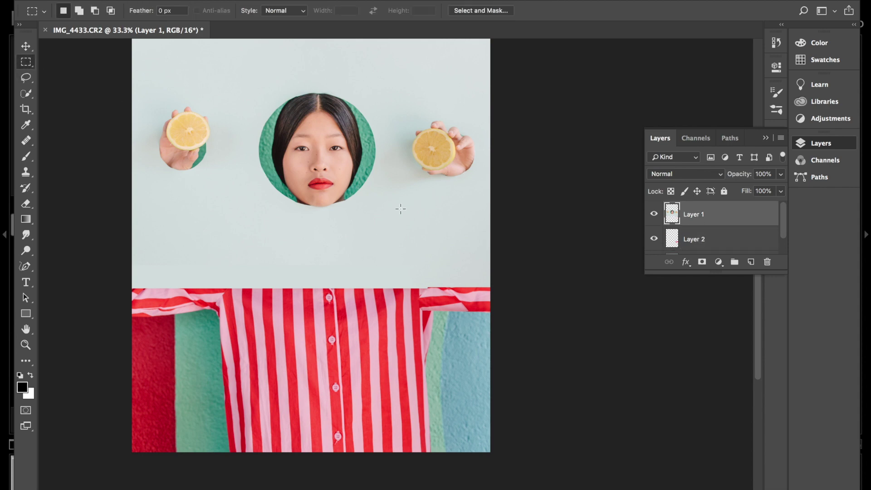
drag(404, 257, 509, 289)
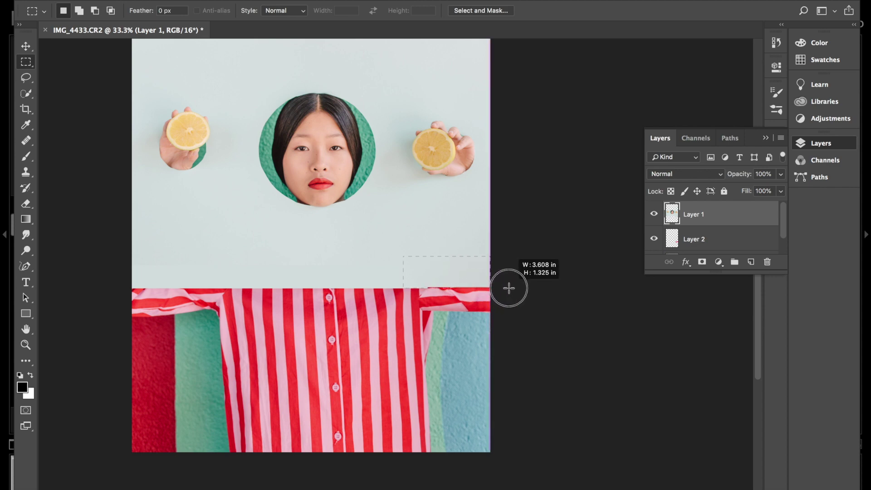
drag(509, 288, 509, 288)
- Begin transforming the rectangular selection above the right sleeve and turn off snapping so its lower edge moves freely
key(super+plus)
key(super+plus)
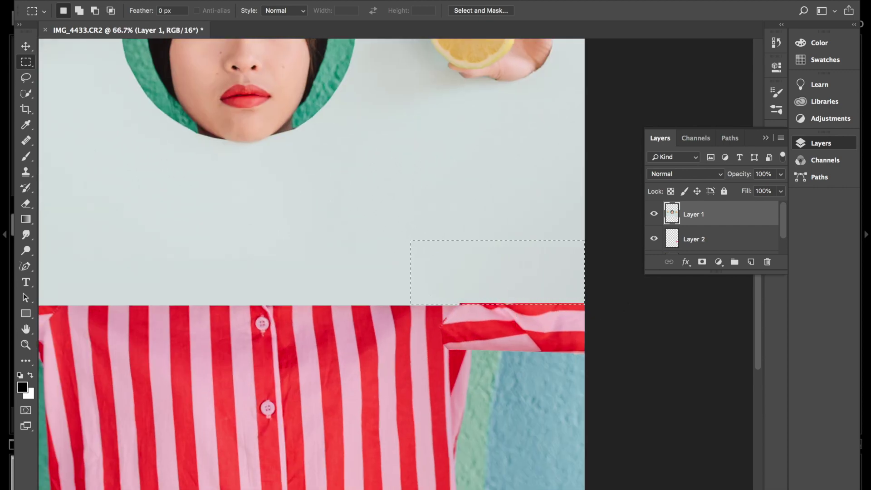
click(236, 1)
click(291, 201)
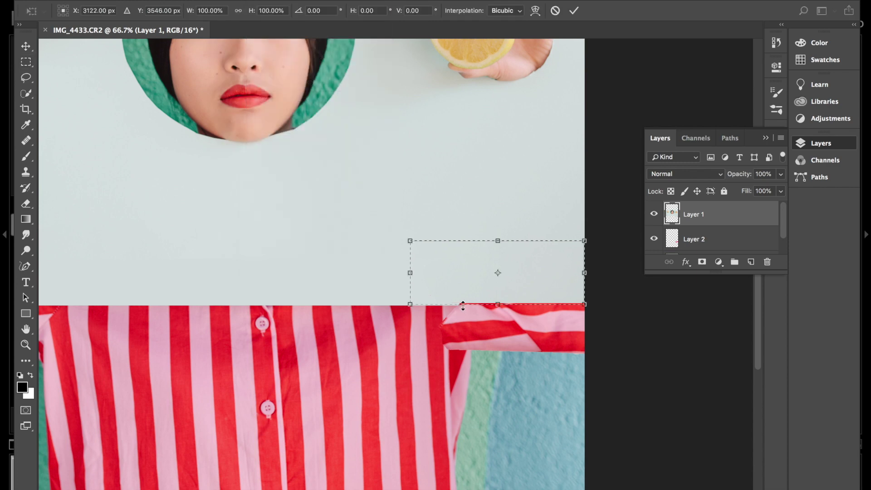
drag(498, 305, 499, 308)
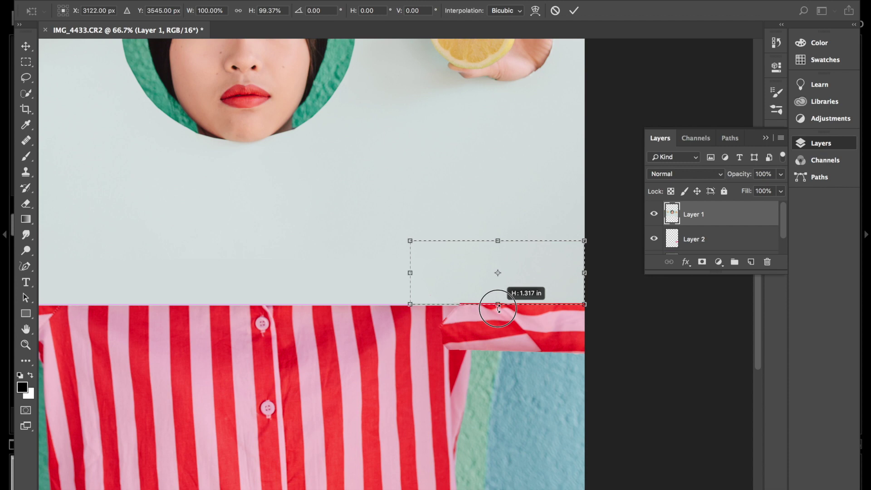
drag(499, 308, 498, 308)
click(349, 0)
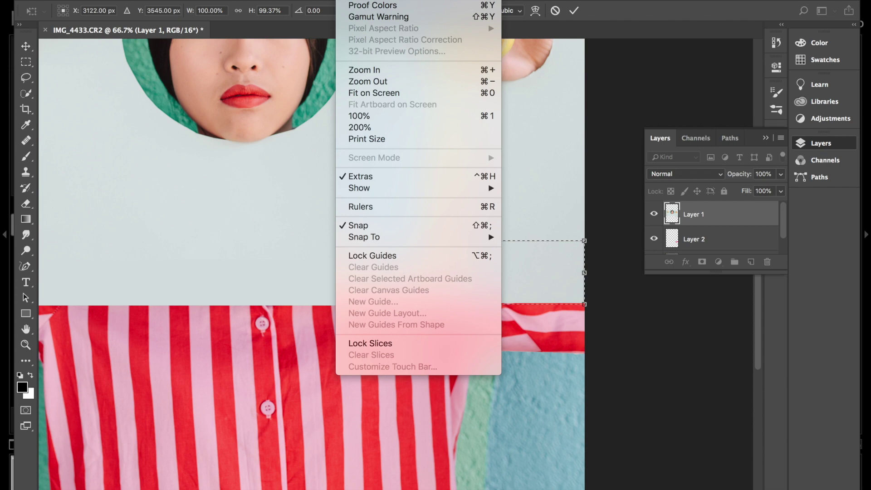
click(389, 225)
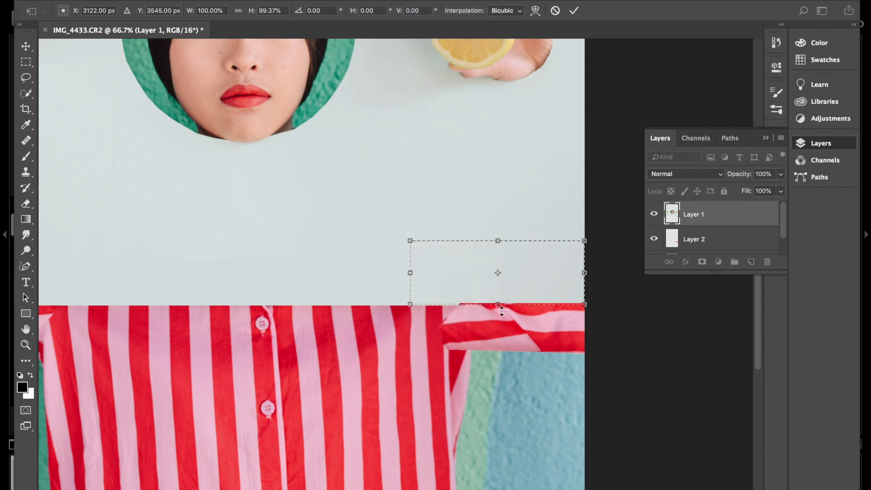
- Extend the selection's lower edge slightly over the top of the right sleeve, to 102.20% height, and apply the transformation
drag(497, 306, 497, 307)
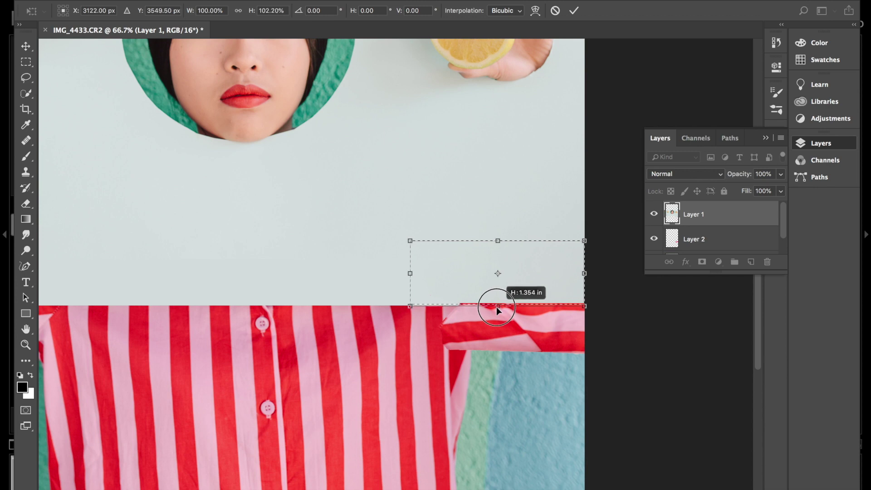
drag(496, 307, 496, 307)
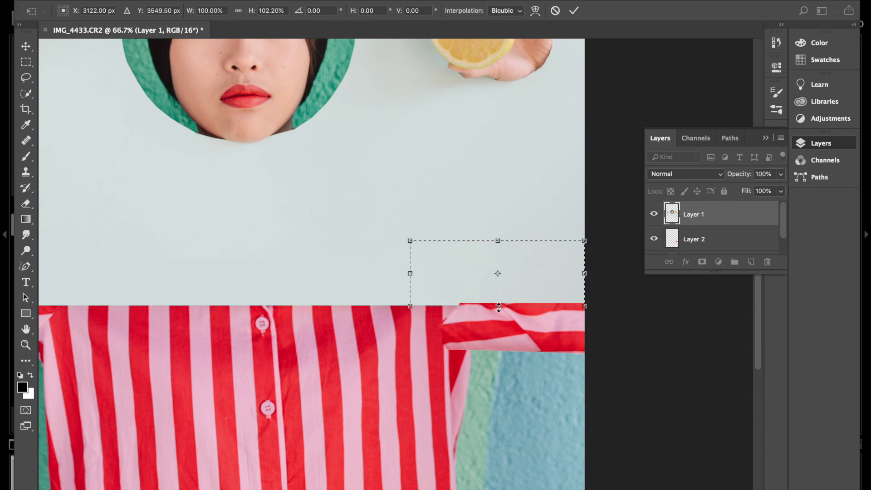
right_click(552, 290)
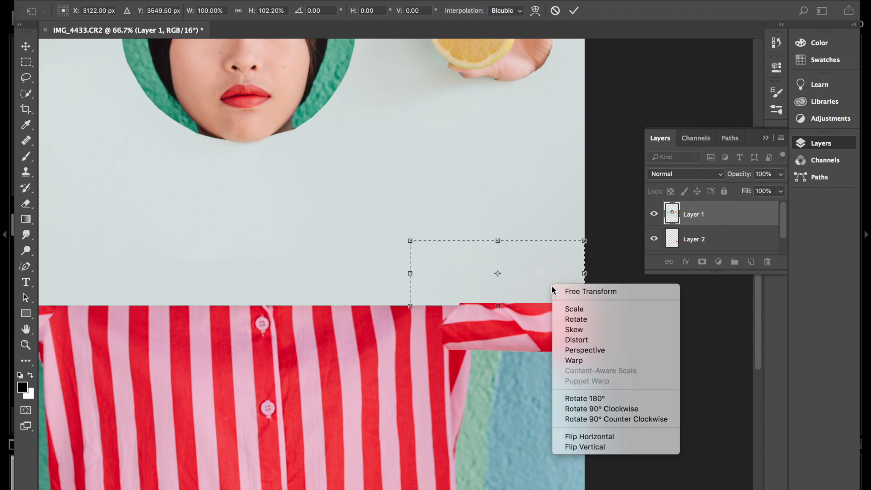
click(541, 286)
key(Return)
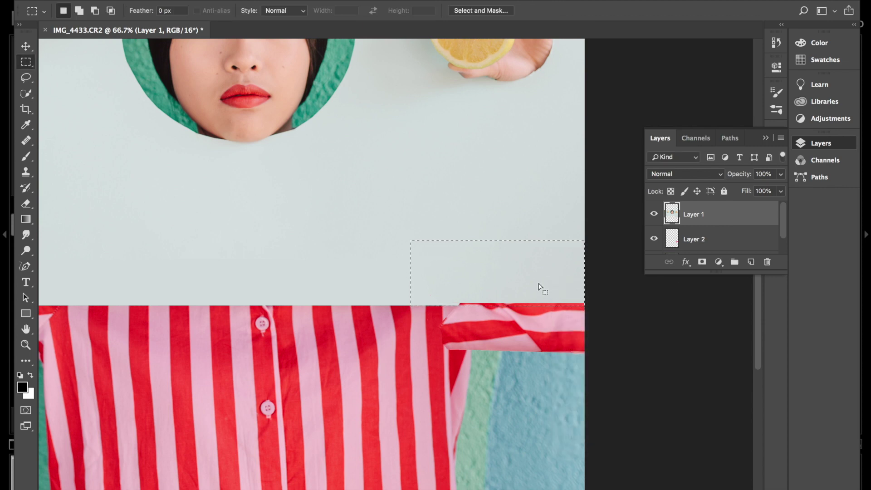
- Fill the selected area above the right sleeve on Layer 1 at Normal mode and 100% opacity
right_click(510, 278)
click(545, 430)
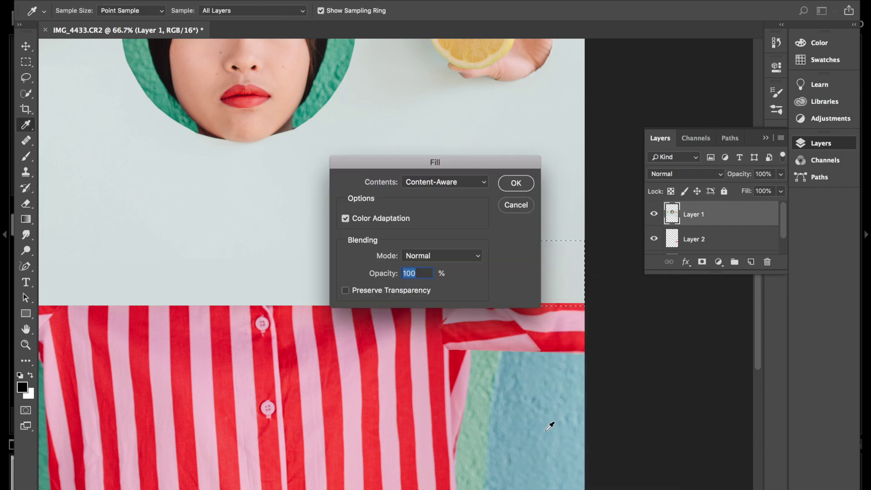
click(472, 183)
click(520, 183)
click(517, 183)
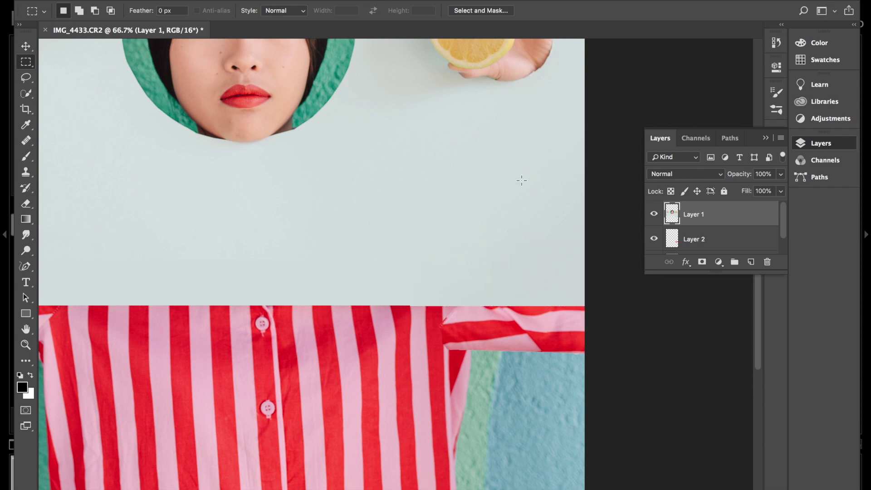
- Inspect the whole image at 25% and the board's lower edge above the shirt at 66.7% zoom
key(ctrl+minus)
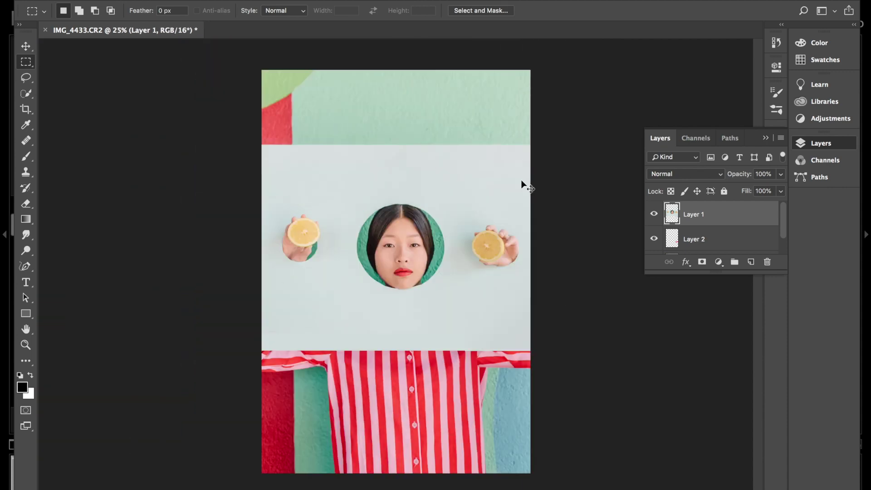
key(super+plus)
key(super+plus)
key(super+plus)
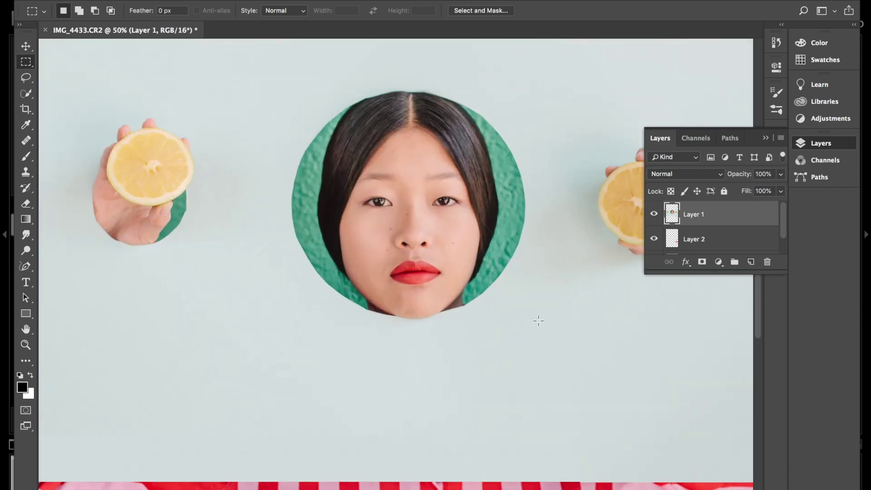
scroll(562, 350, down, 1)
scroll(562, 350, down, 2)
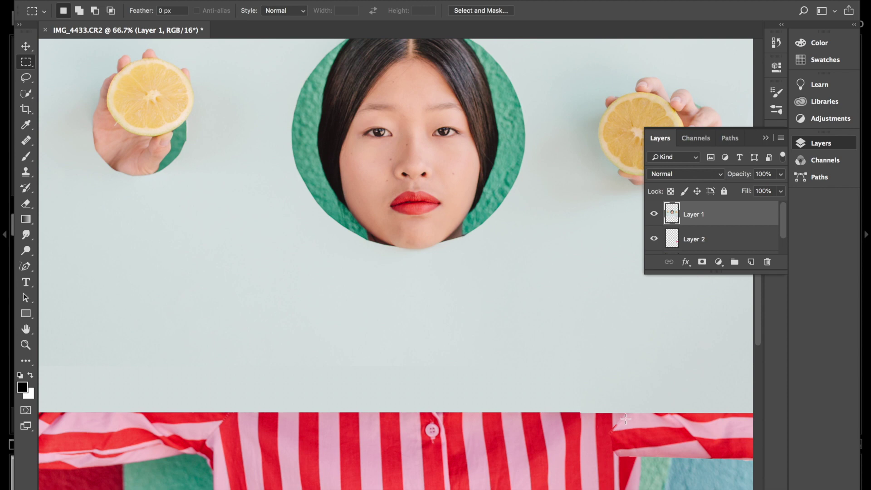
key(super+minus)
key(super+minus)
key(super+minus)
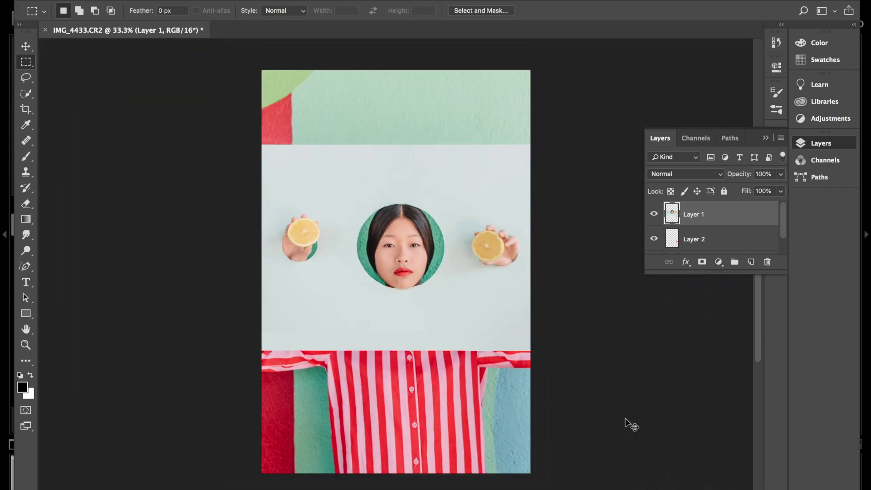
scroll(712, 237, down, 2)
scroll(712, 237, up, 2)
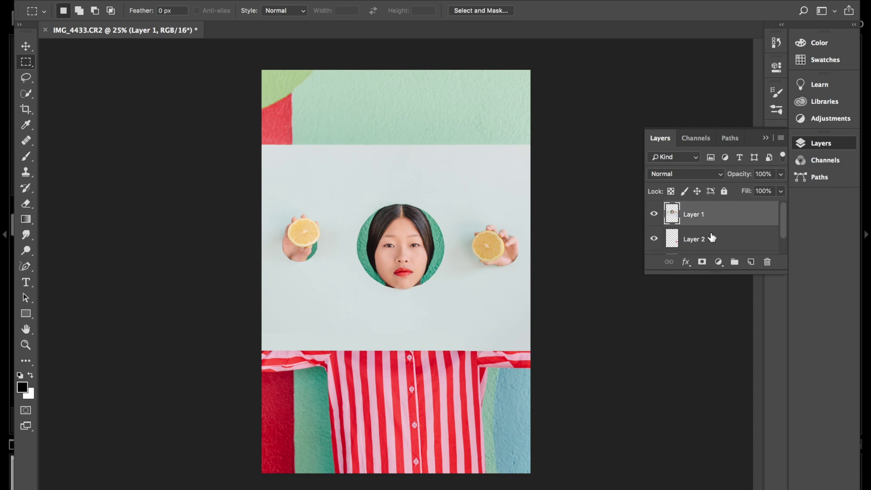
- Select Layer 1, Layer 2 and Background together and flatten the image
super+click(698, 221)
click(708, 240)
scroll(708, 244, down, 1)
click(707, 243)
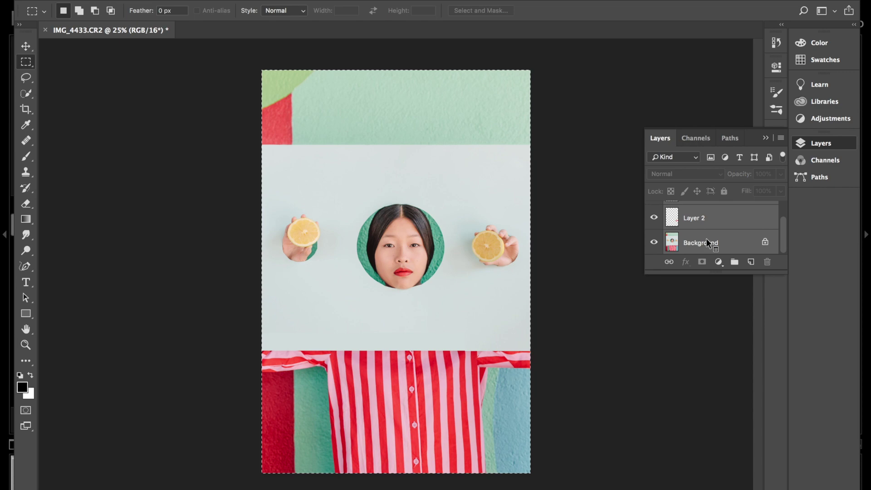
right_click(709, 244)
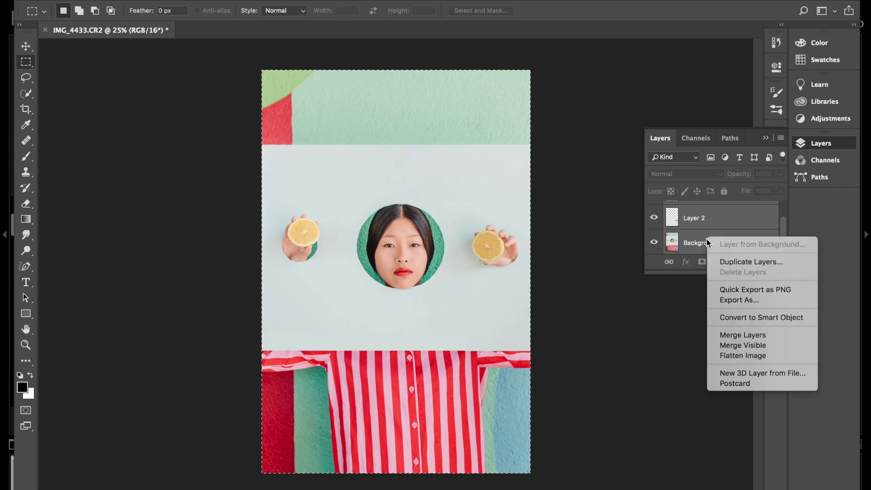
click(767, 358)
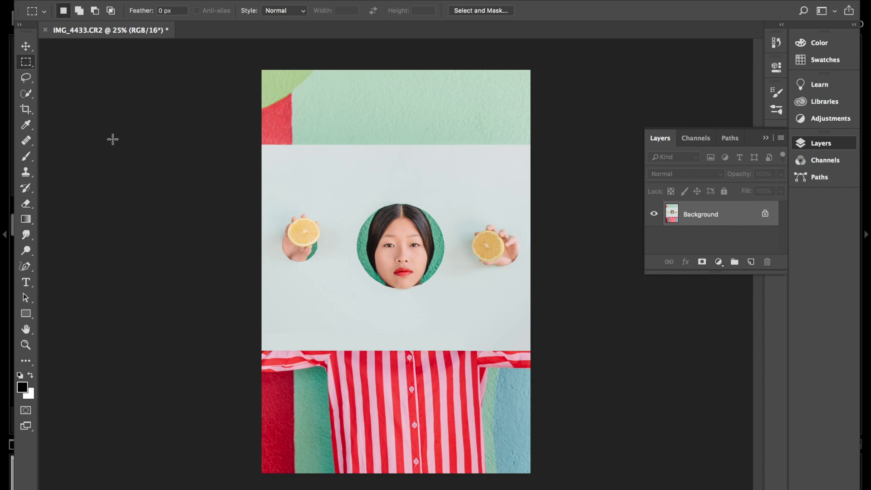
- Marquee the board's lower part across the full image width and shrink the selection to 21.63% height along the lower edge
drag(257, 317, 538, 351)
click(260, 0)
click(289, 202)
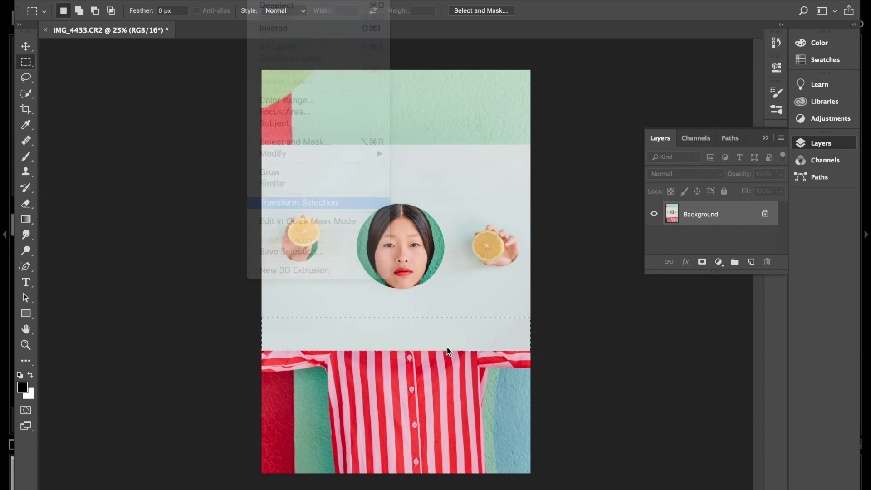
drag(395, 317, 394, 346)
right_click(381, 351)
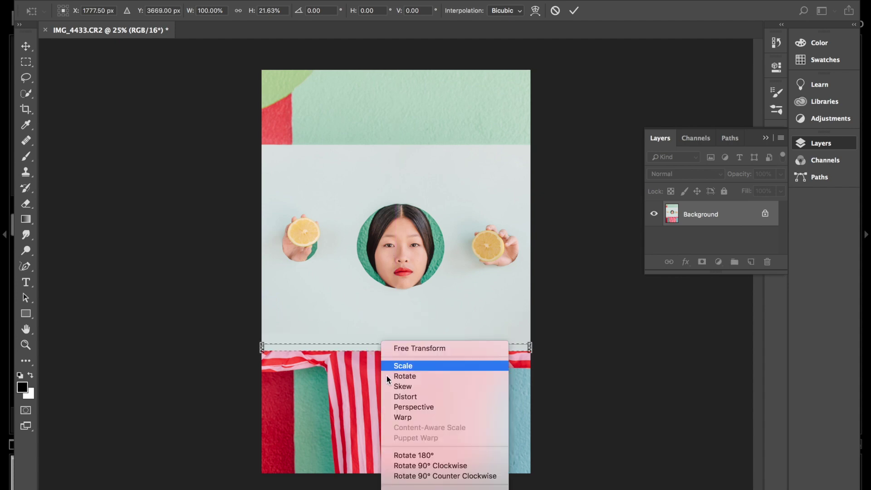
click(366, 353)
key(Return)
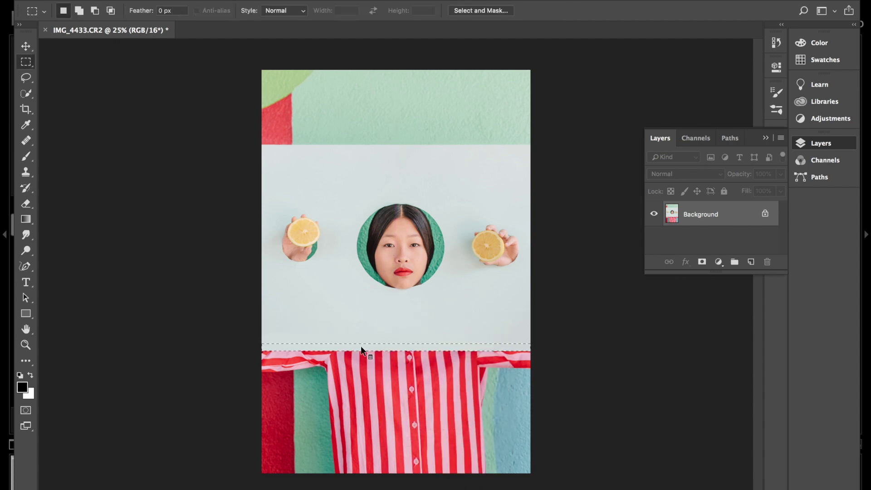
- Try to fill the thin strip along the board's lower edge with Content-Aware contents, check it, and undo the attempt
right_click(361, 352)
click(378, 438)
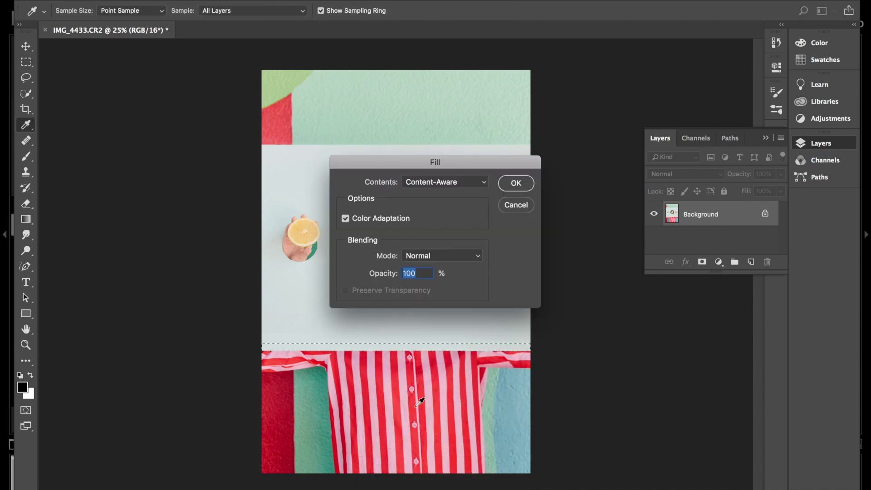
click(516, 183)
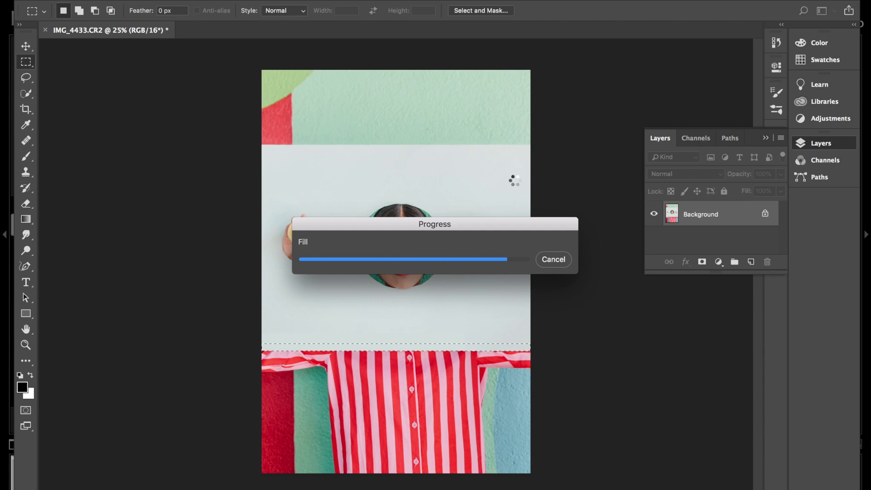
key(ctrl+d)
key(ctrl+plus)
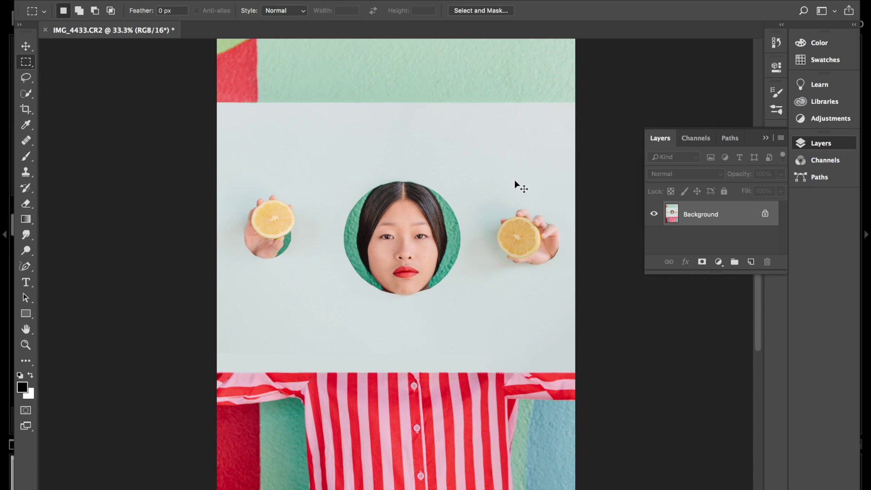
key(ctrl+minus)
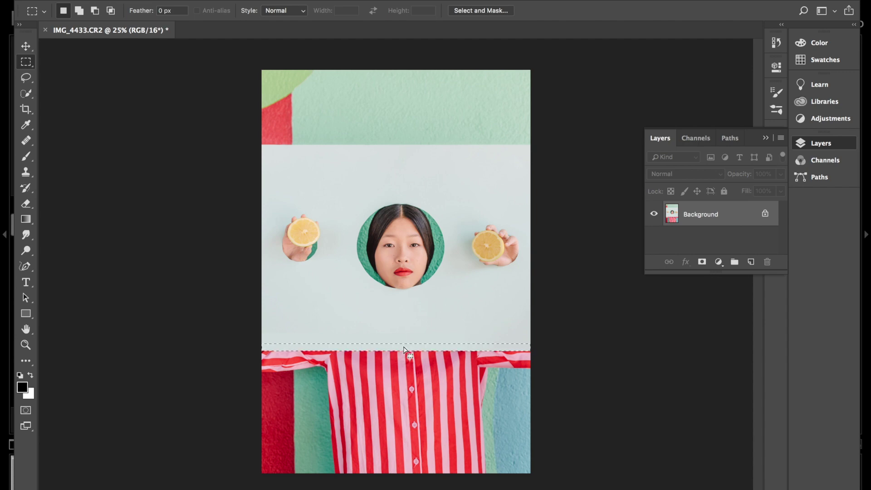
- Fill the thin strip along the board's lower edge with the board's light gray color d3d8d9 at 100% opacity and deselect it
right_click(404, 349)
click(444, 439)
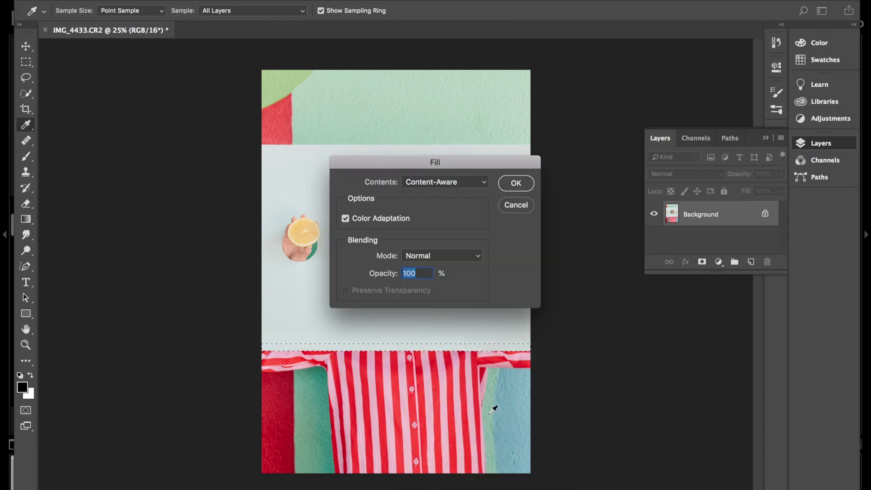
click(444, 183)
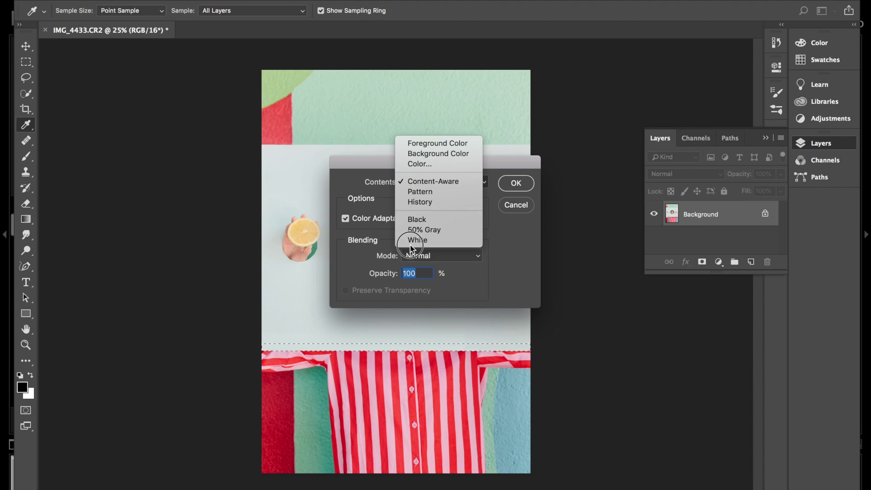
click(423, 173)
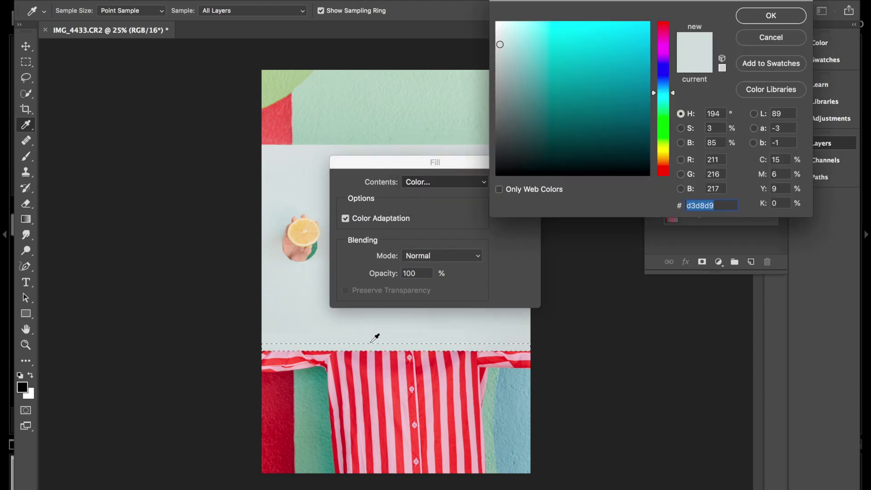
click(767, 15)
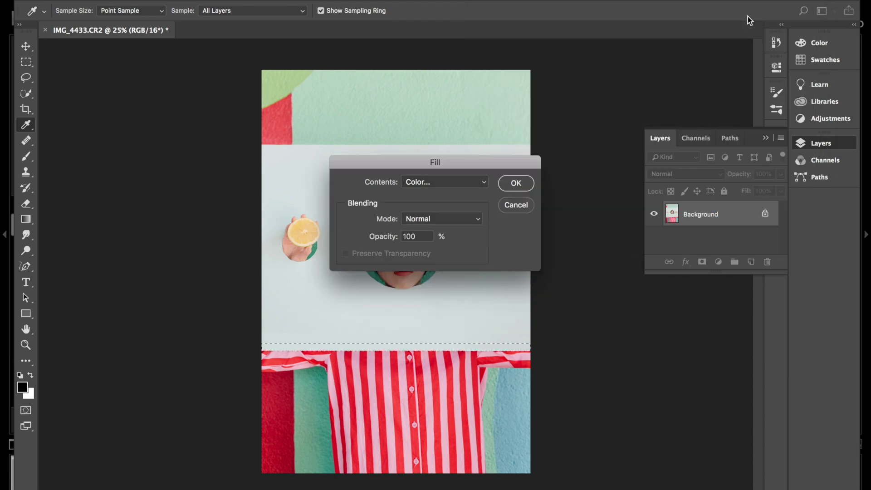
click(509, 181)
key(m)
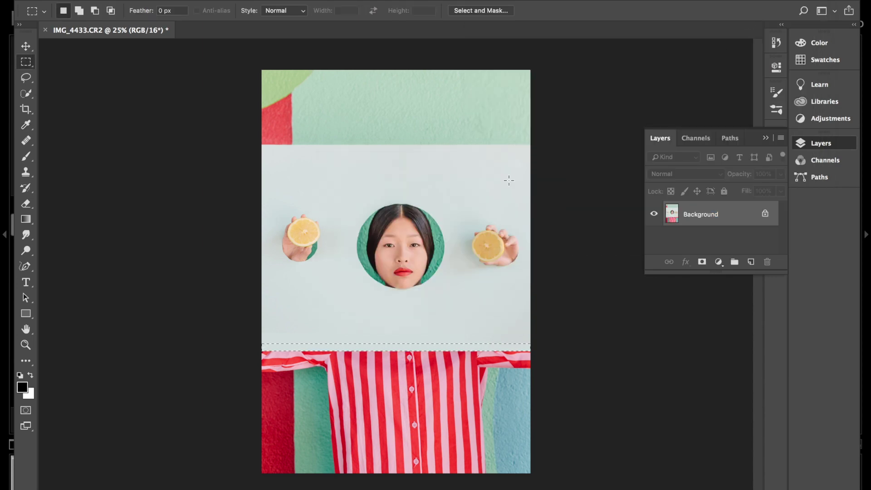
click(509, 180)
- Heal the visible fill seams on the board above the right sleeve with the Healing Brush, enlarged to 400 px, and check the whole image
click(28, 142)
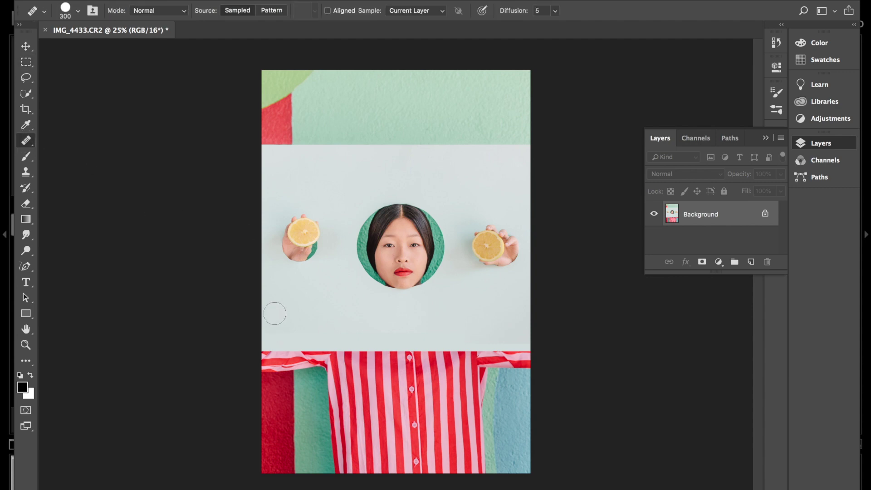
key(ctrl+plus)
key(ctrl+plus)
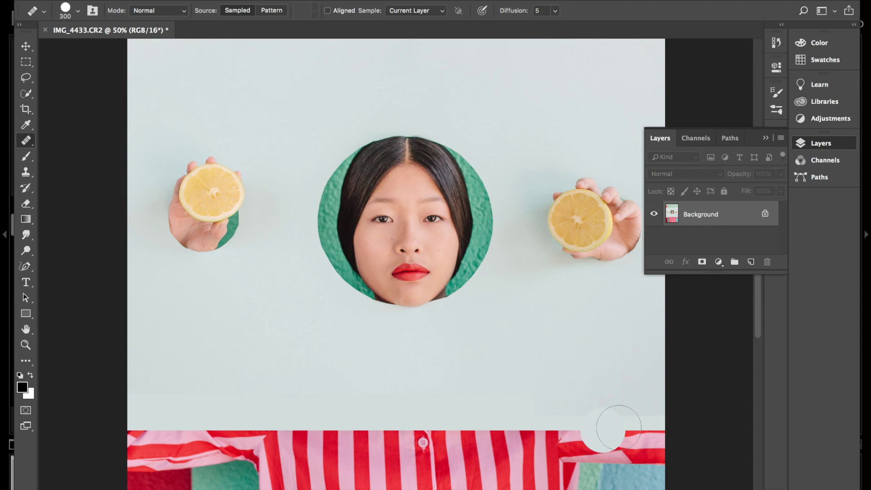
scroll(389, 415, left, 5)
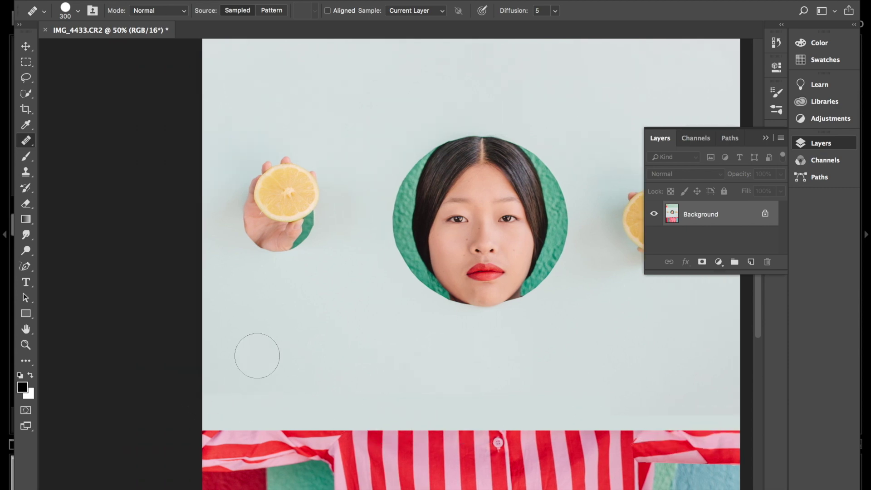
key(bracketright)
click(638, 397)
click(689, 396)
drag(711, 396, 726, 396)
key(super+minus)
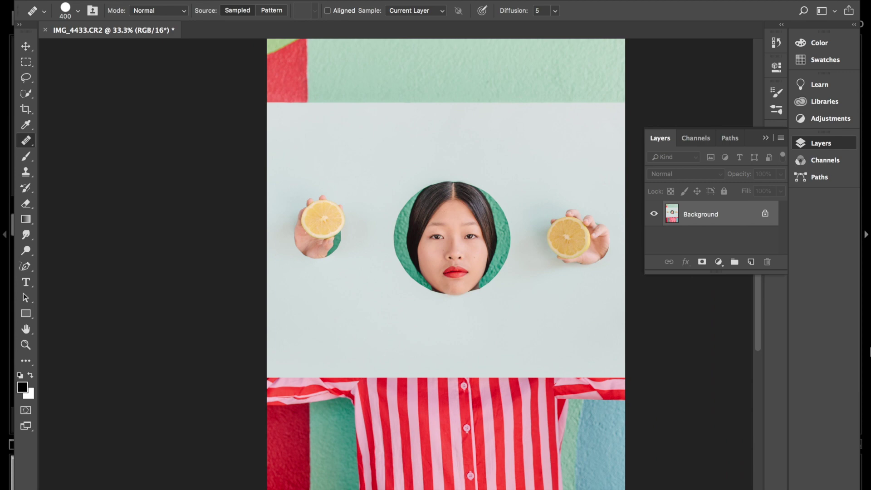
key(super+minus)
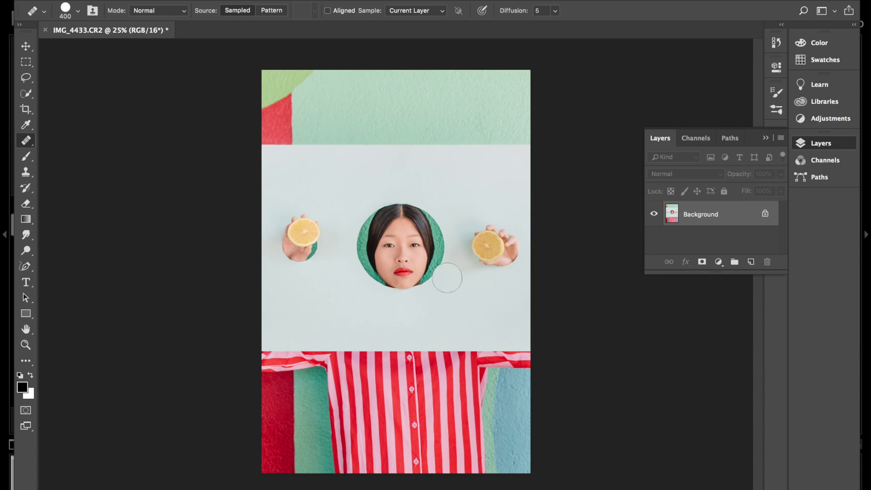
- Save the retouched image back as a TIFF and switch to Lightroom
key(ctrl+s)
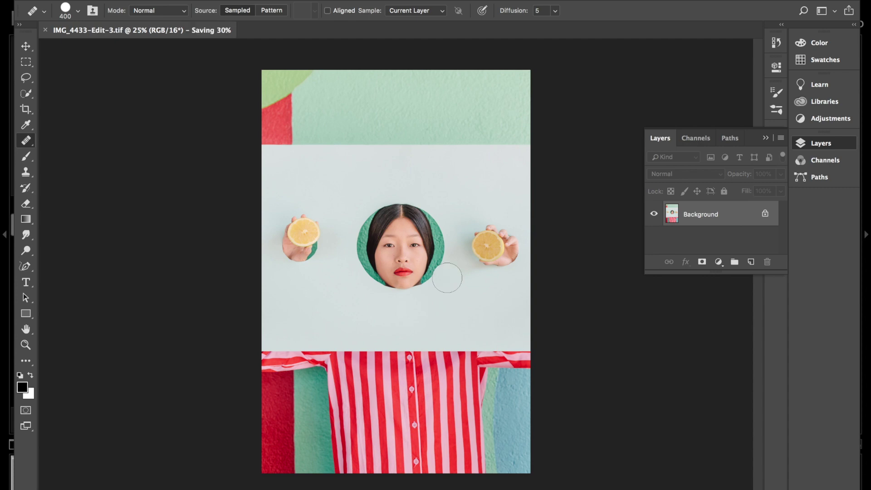
key(super+Tab)
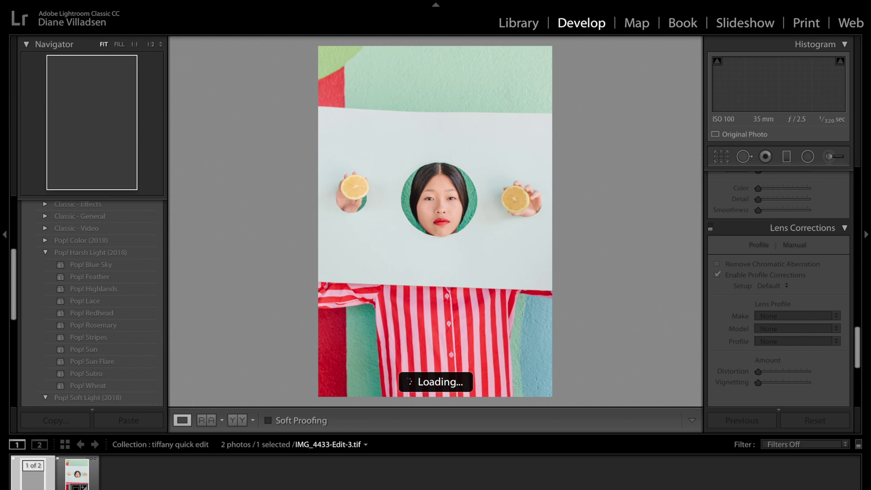
- Compare the retouched IMG_4433-Edit-3.tif with the original IMG_4433.CR2 and look over the retouched photo's Basic adjustments
click(34, 481)
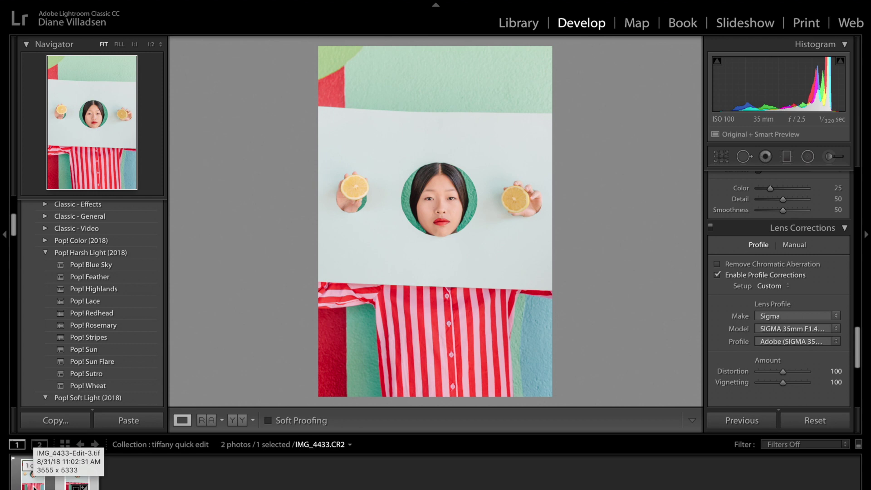
click(34, 488)
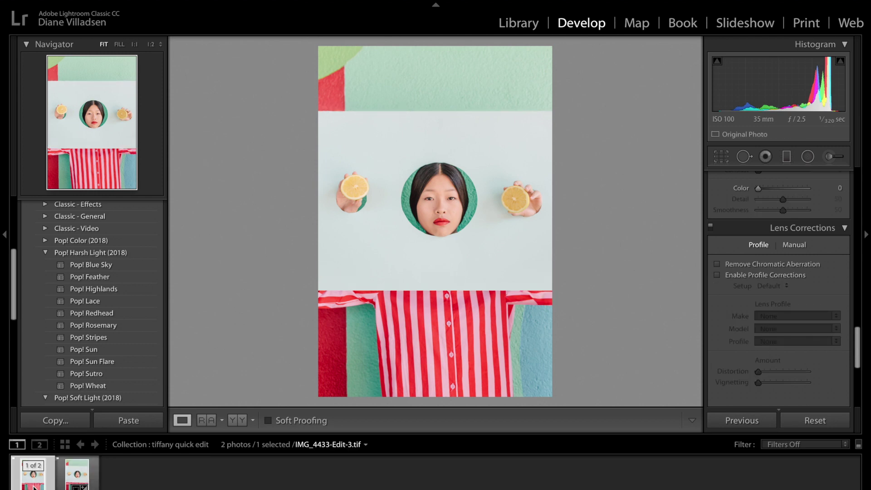
click(34, 487)
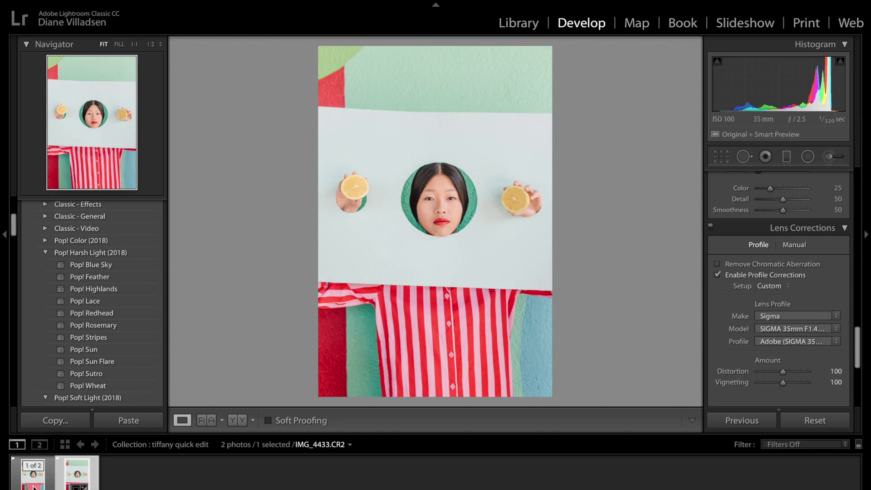
click(34, 487)
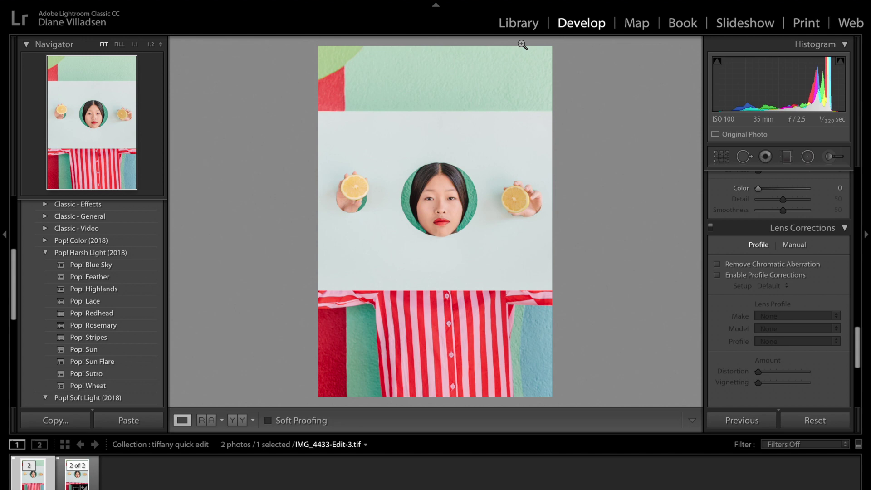
scroll(788, 259, up, 5)
scroll(788, 258, down, 1)
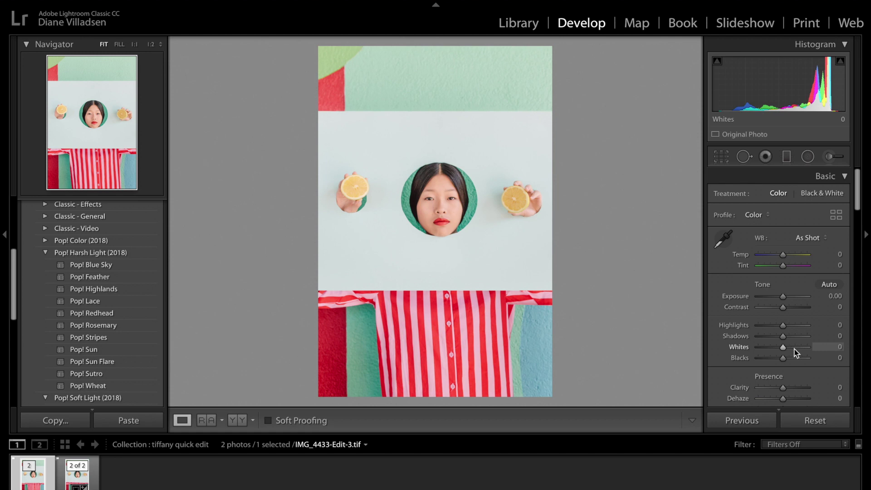
click(84, 481)
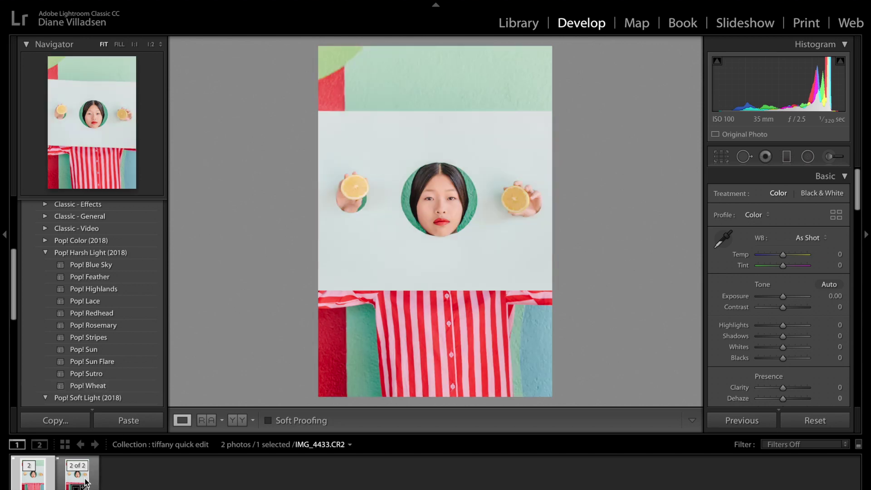
click(35, 484)
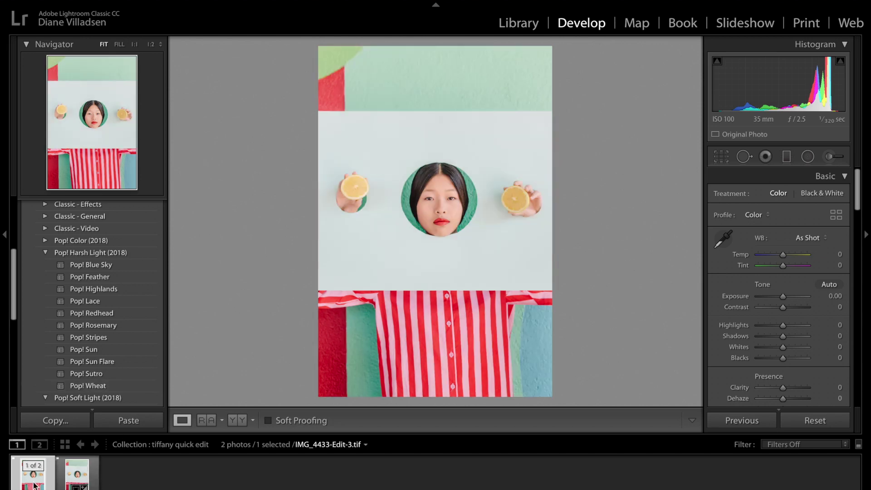
- Try a Saturation of -3 on IMG_4433-Edit-3.tif and set it back to 0
scroll(775, 372, down, 3)
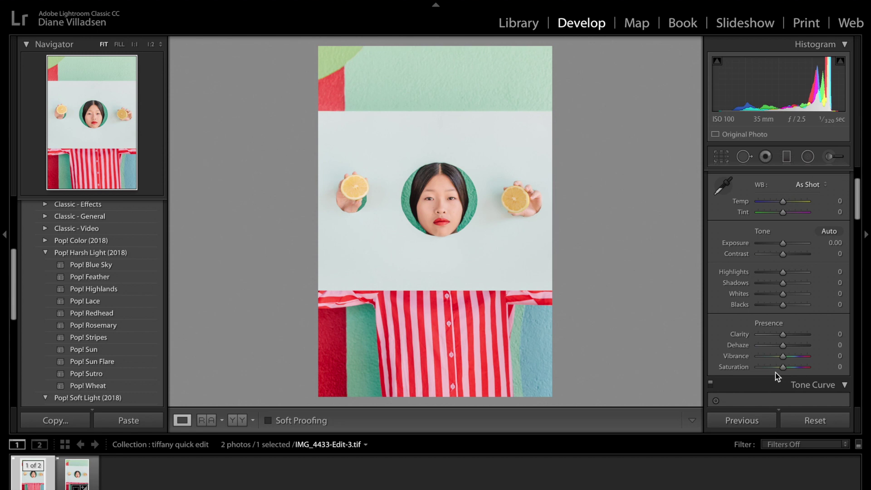
drag(775, 370, 782, 370)
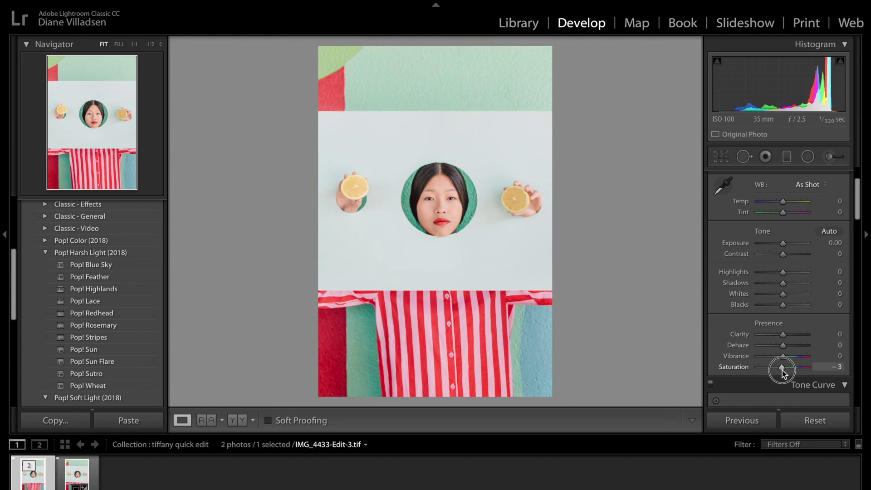
click(843, 368)
text(0)
key(Return)
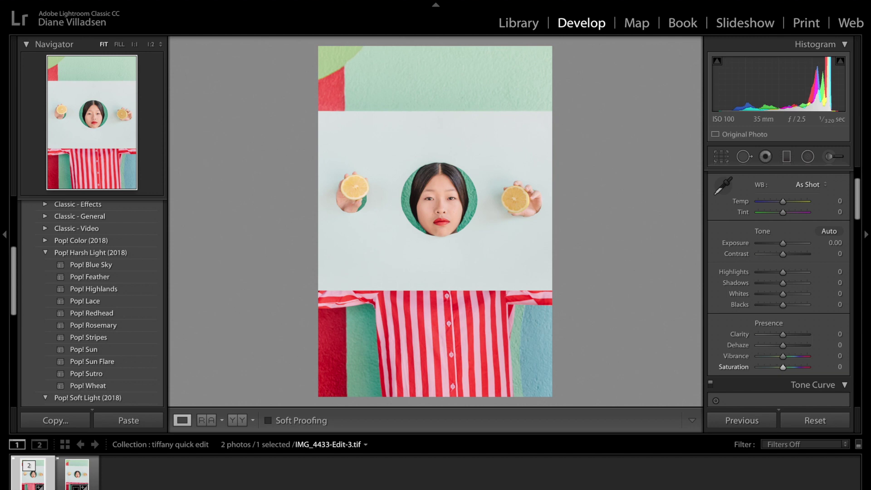